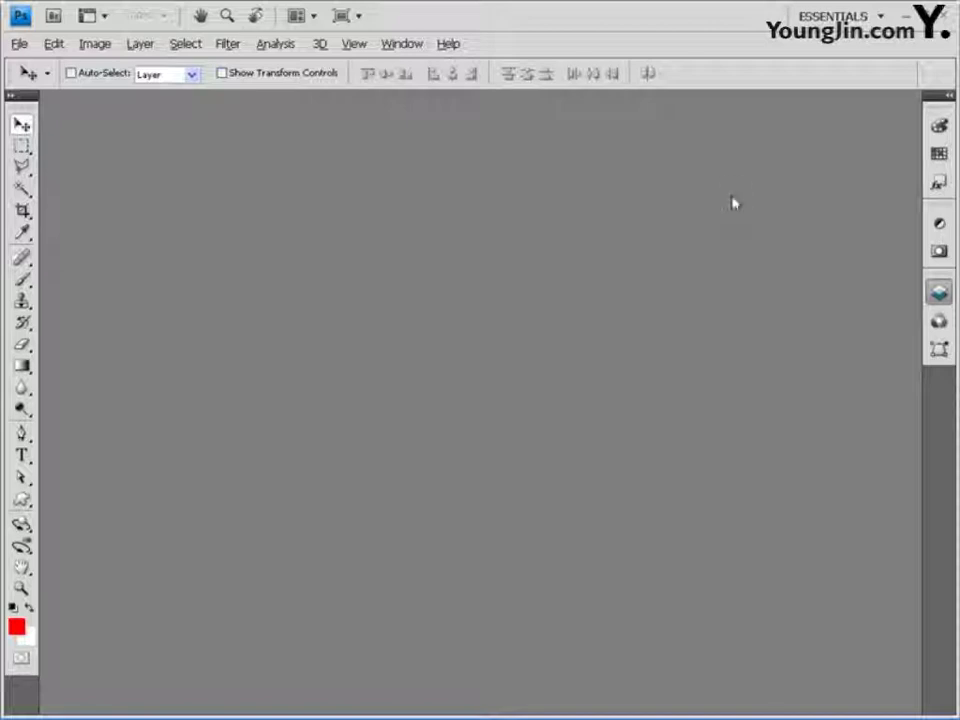
Step: Open the 구름다리 and 무당벌레 images from the Chapter02 folder and arrange their windows side by side
{"action": "double_click", "coordinate": [443, 243]}
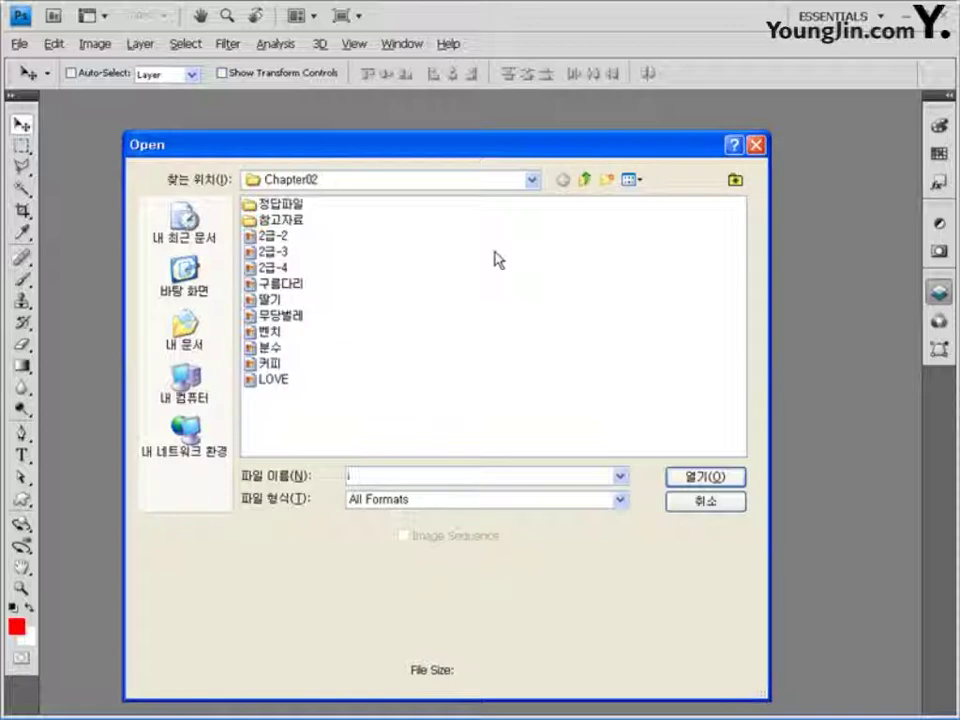
{"action": "left_click", "coordinate": [288, 286]}
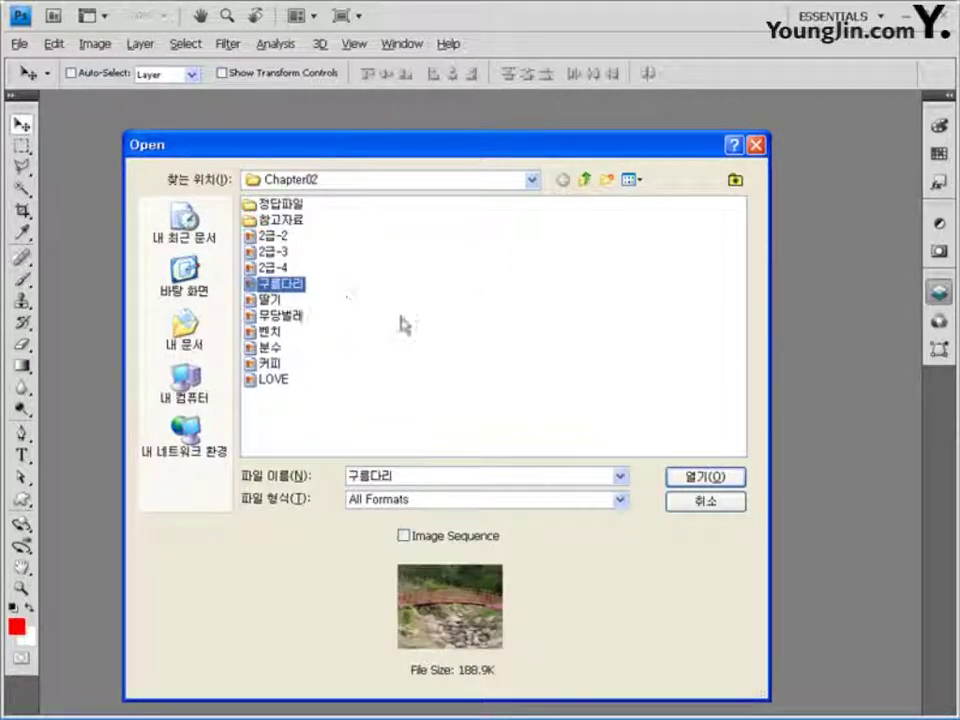
{"action": "left_click", "coordinate": [280, 315], "text": "ctrl"}
{"action": "left_click", "coordinate": [712, 480]}
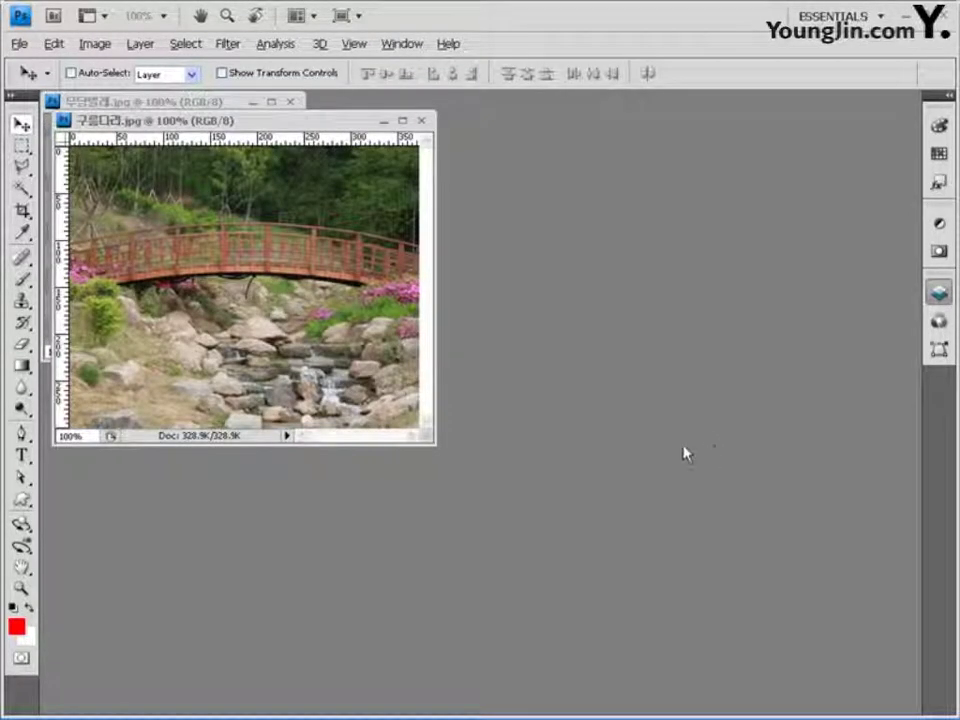
{"action": "left_click_drag", "start_coordinate": [190, 120], "coordinate": [530, 185]}
{"action": "left_click", "coordinate": [184, 104]}
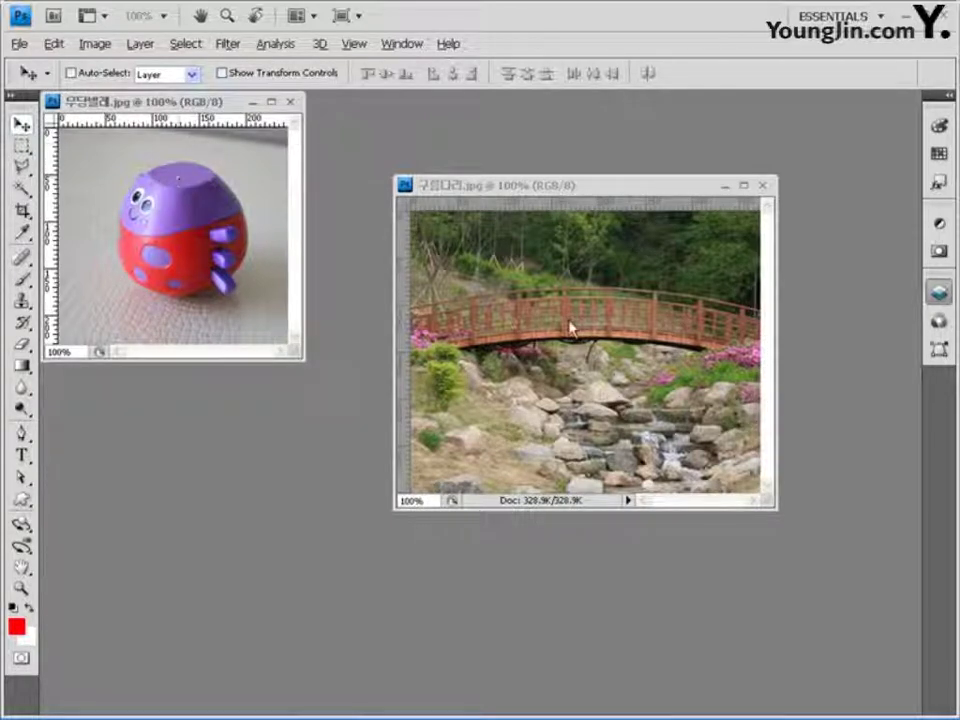
Step: Trace the left side and bottom edge of the ladybug toy with a Pen tool path at 200% zoom
{"action": "left_click", "coordinate": [283, 246], "text": "ctrl"}
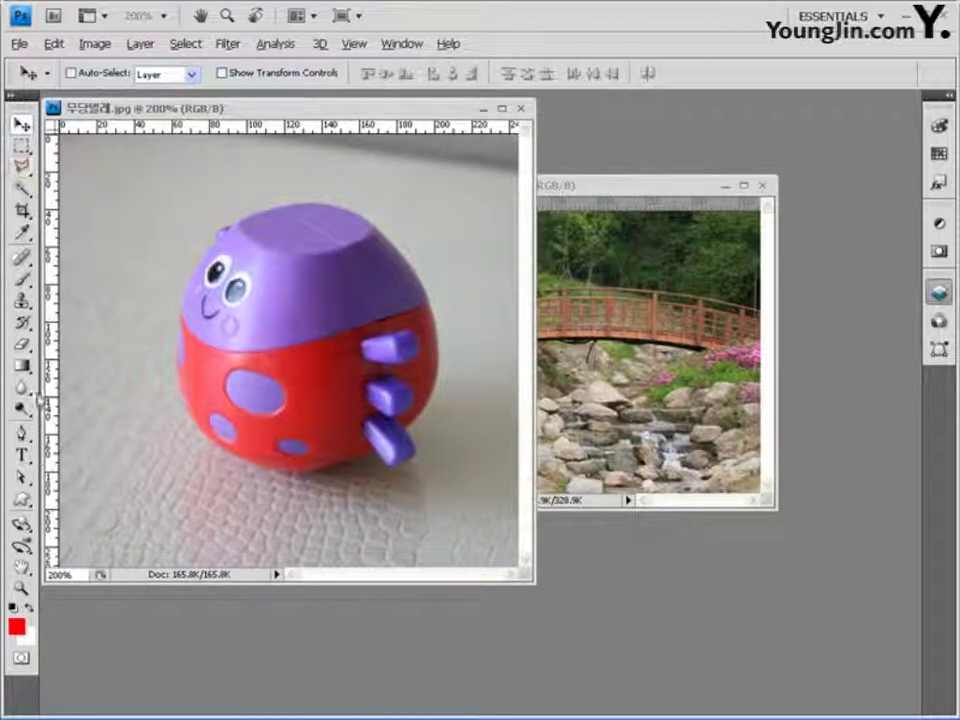
{"action": "left_click", "coordinate": [21, 433]}
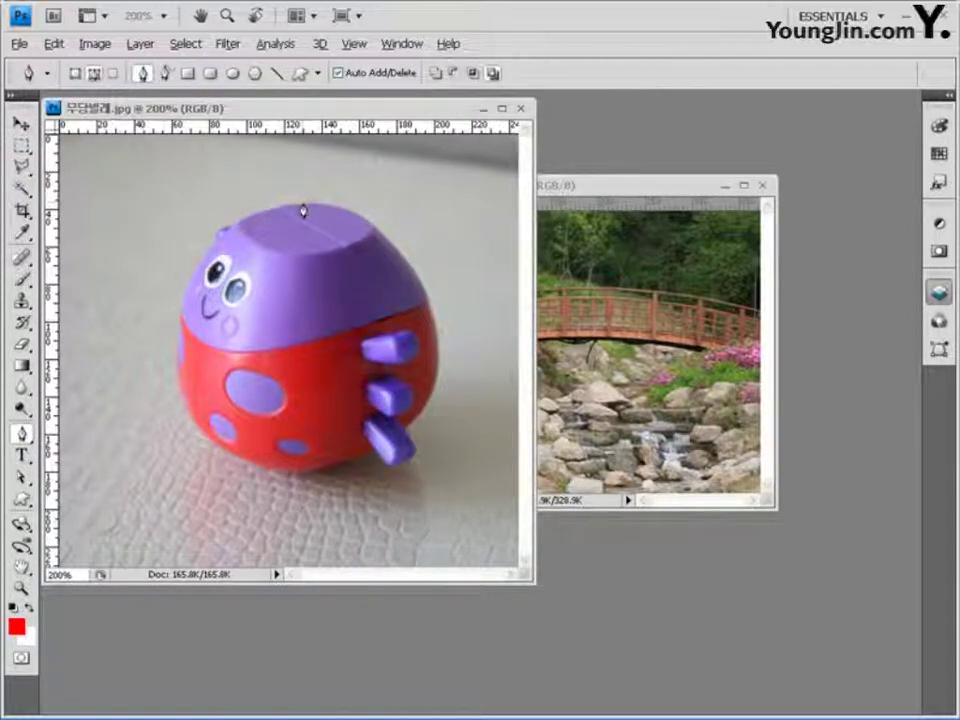
{"action": "left_click", "coordinate": [303, 208]}
{"action": "left_click_drag", "start_coordinate": [233, 225], "coordinate": [229, 232]}
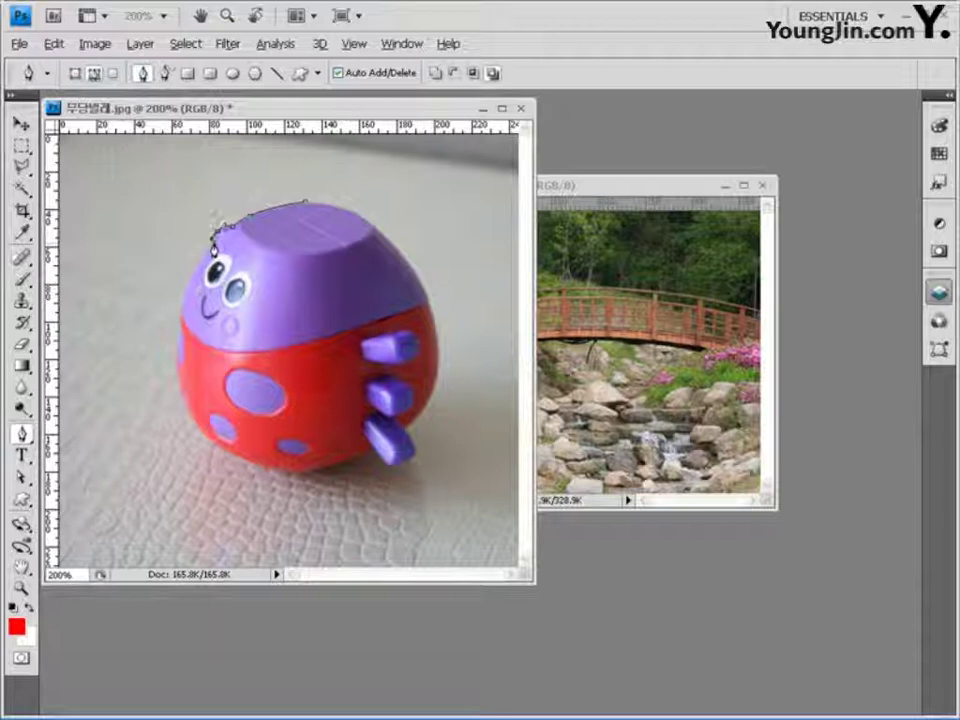
{"action": "left_click_drag", "start_coordinate": [180, 332], "coordinate": [177, 299]}
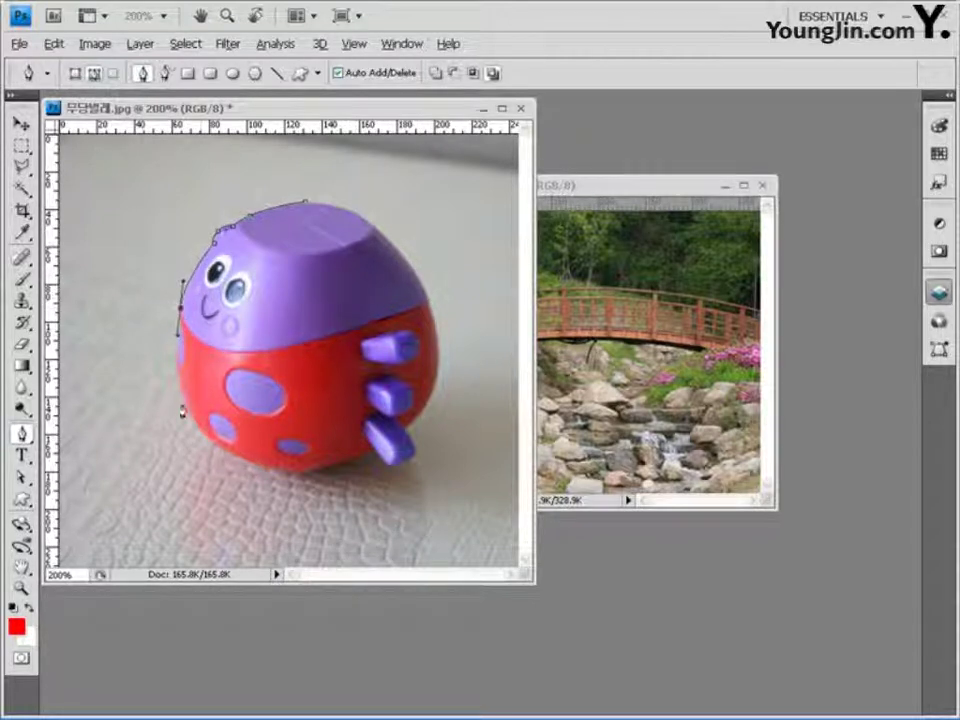
{"action": "left_click_drag", "start_coordinate": [184, 406], "coordinate": [197, 430]}
{"action": "left_click_drag", "start_coordinate": [297, 473], "coordinate": [370, 481]}
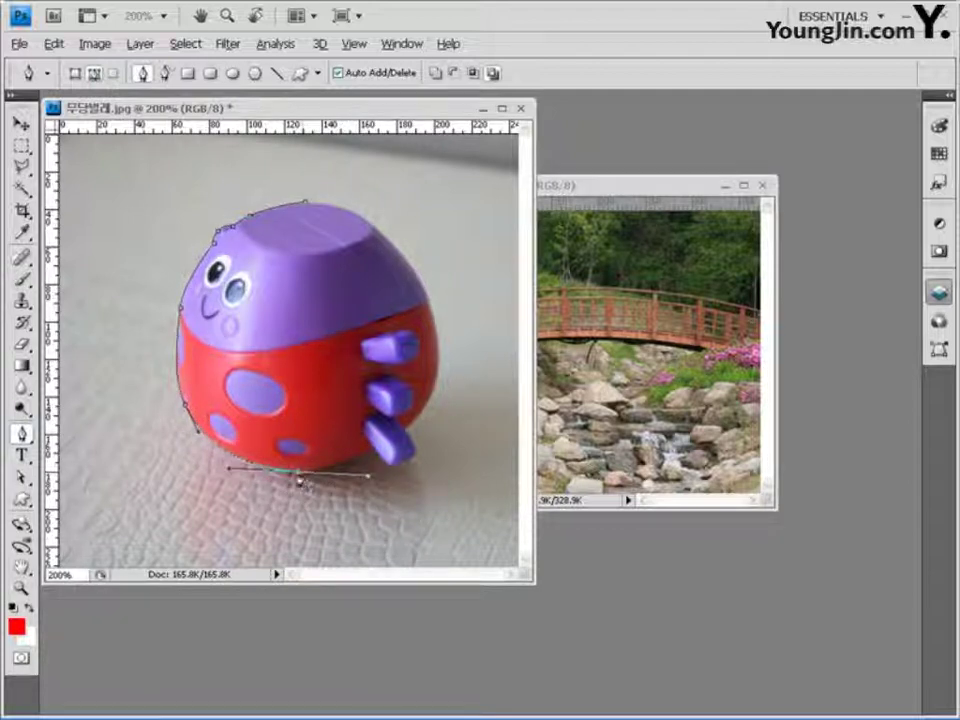
{"action": "left_click", "coordinate": [299, 473], "text": "alt"}
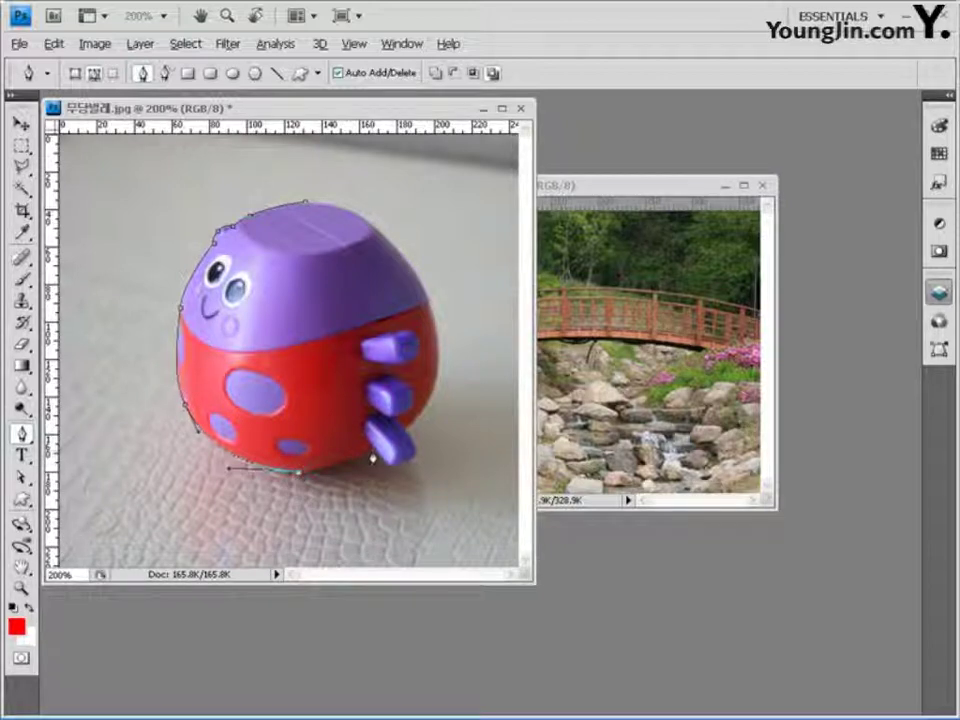
Step: Continue the path around the toy's lower foot, right side and top, closing it at the starting anchor
{"action": "left_click", "coordinate": [408, 460]}
{"action": "left_click", "coordinate": [437, 376]}
{"action": "left_click", "coordinate": [419, 278]}
{"action": "left_click", "coordinate": [365, 215]}
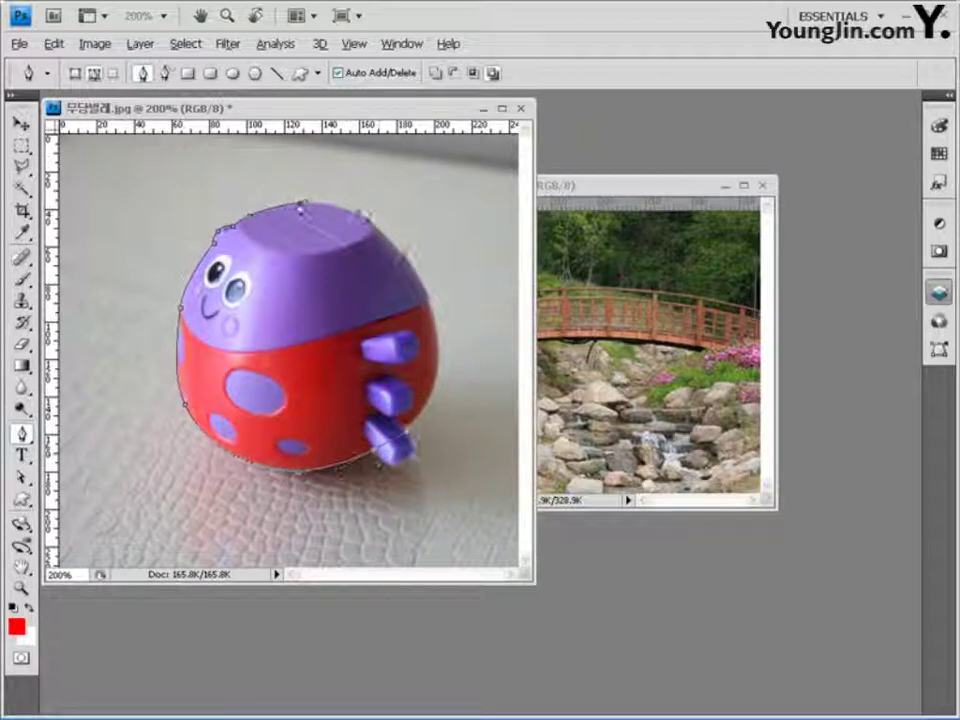
{"action": "left_click", "coordinate": [322, 203]}
{"action": "left_click", "coordinate": [290, 204]}
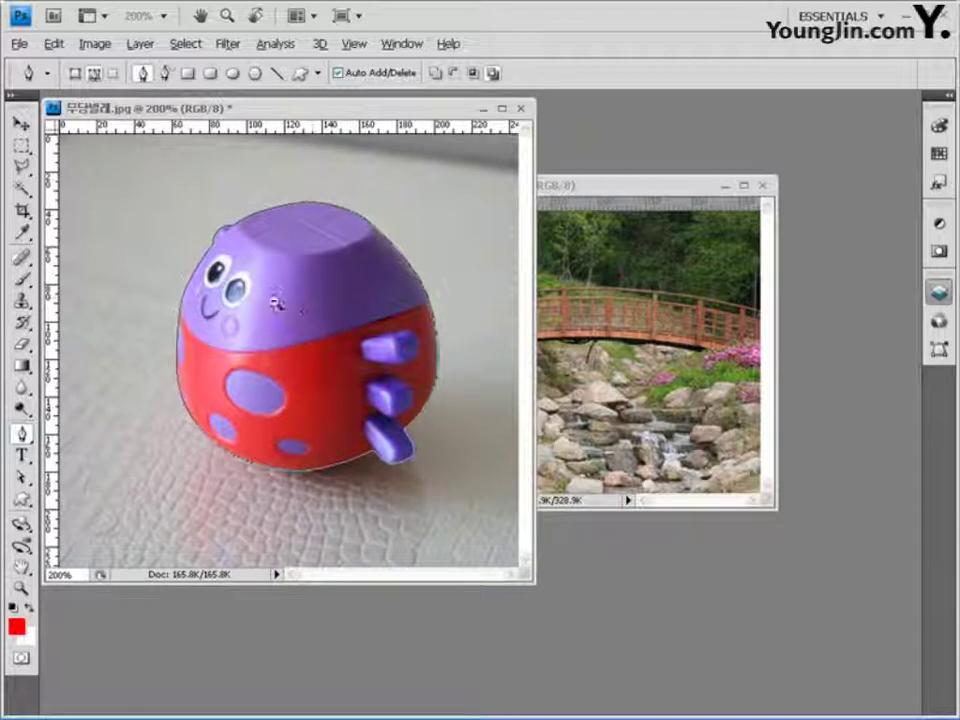
Step: Load the toy's work path as a selection and copy the selected toy
{"action": "key", "text": "ctrl+minus"}
{"action": "left_click", "coordinate": [942, 352]}
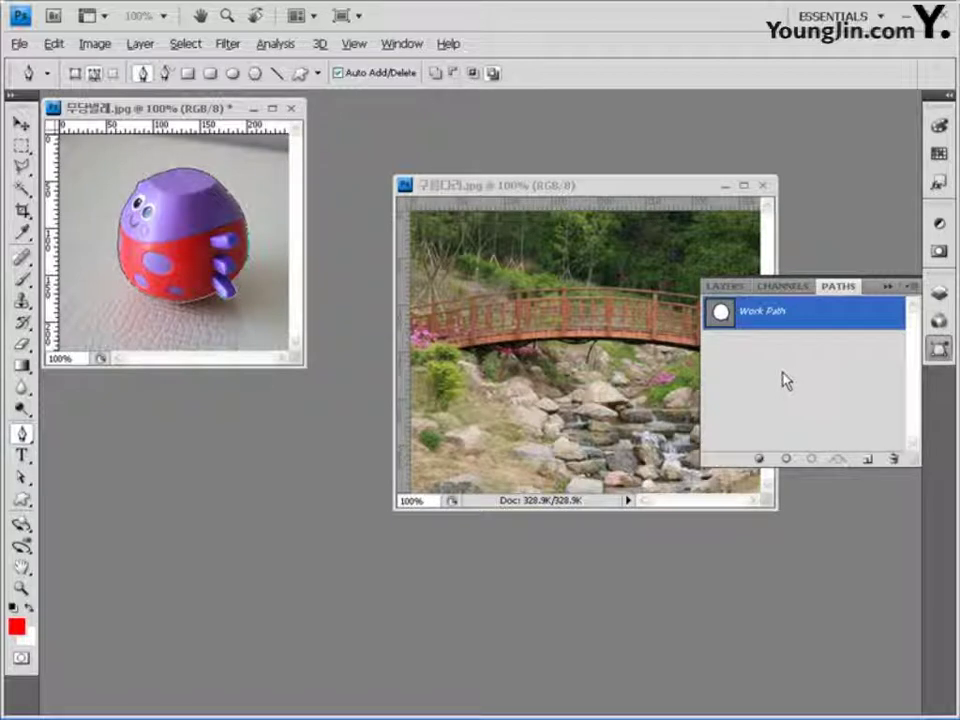
{"action": "left_click", "coordinate": [720, 315], "text": "ctrl"}
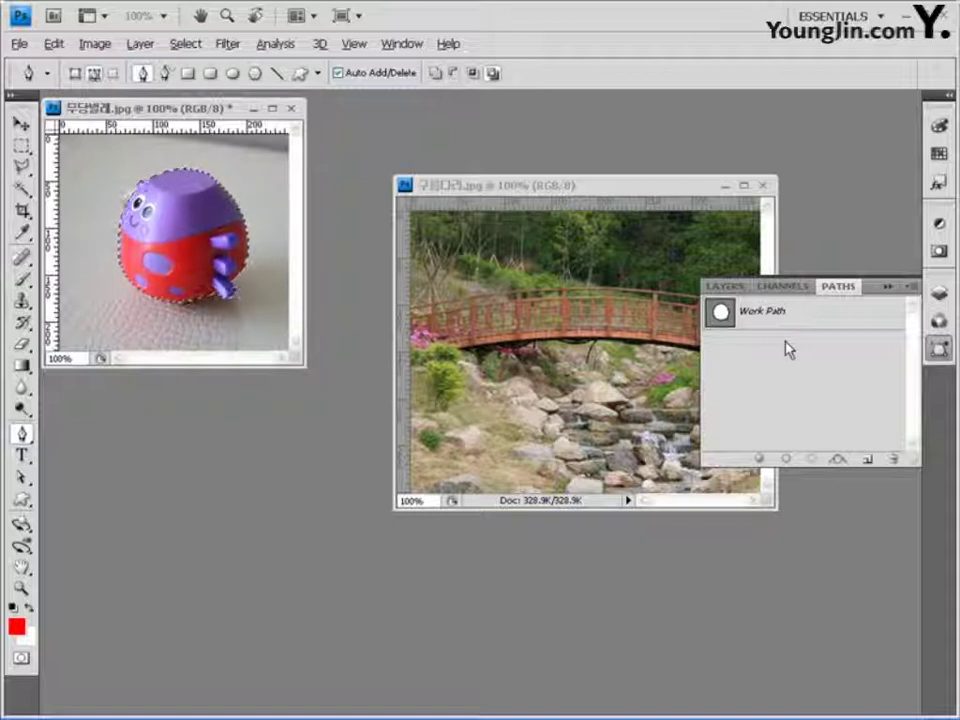
{"action": "left_click", "coordinate": [62, 43]}
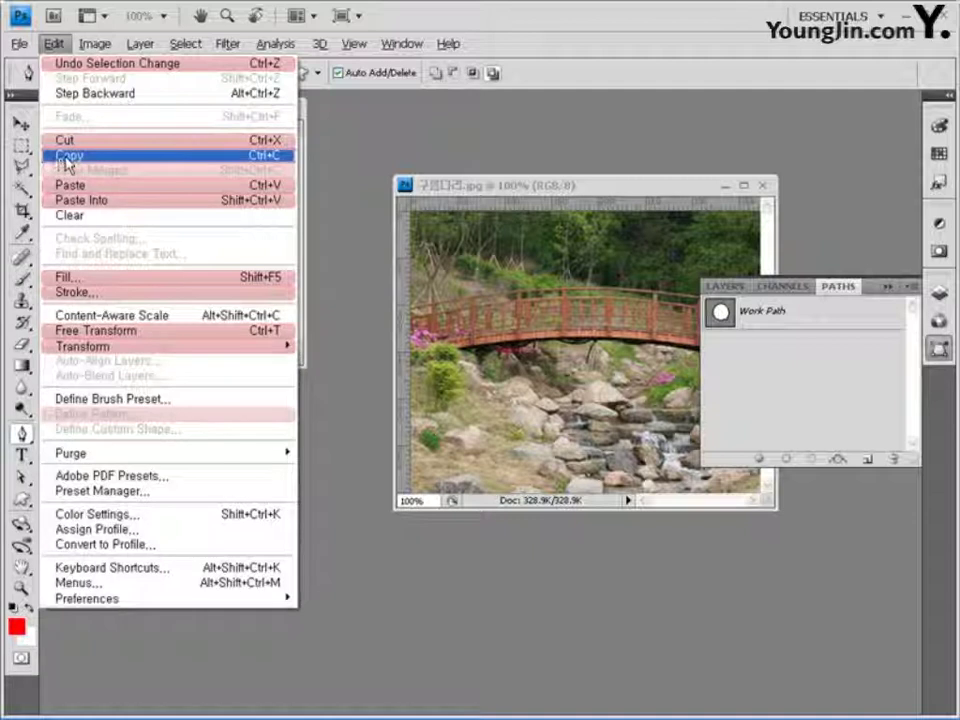
{"action": "left_click", "coordinate": [62, 157]}
Step: Transfer the selected toy into the 구름다리 image and position it over the stream below the bridge
{"action": "left_click_drag", "start_coordinate": [549, 186], "coordinate": [380, 178]}
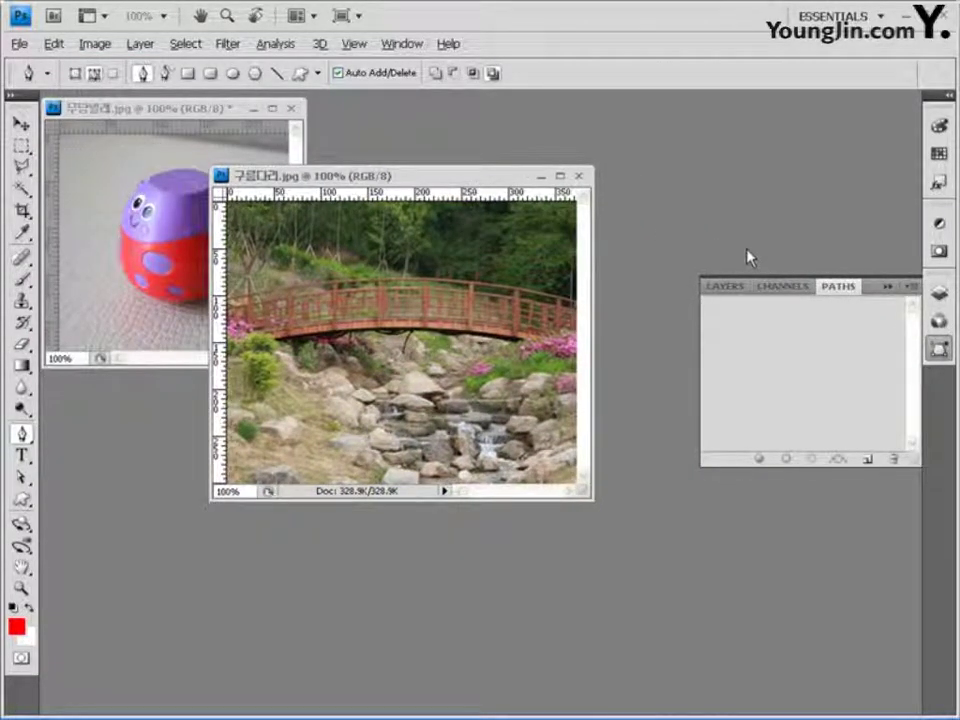
{"action": "left_click_drag", "start_coordinate": [428, 180], "coordinate": [529, 228]}
{"action": "left_click", "coordinate": [20, 122]}
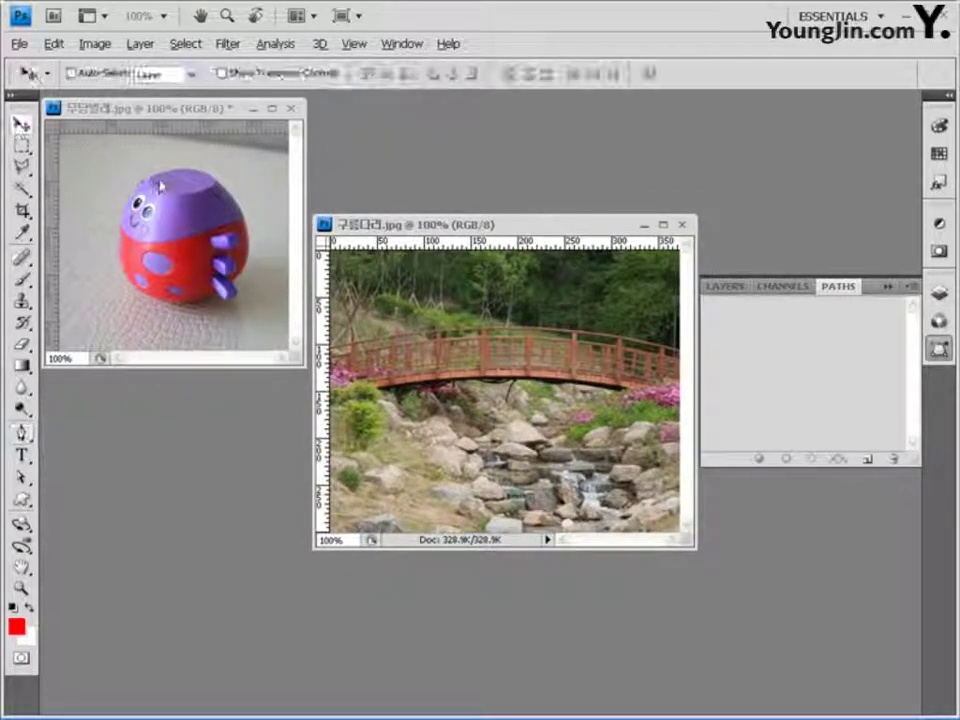
{"action": "left_click", "coordinate": [186, 107]}
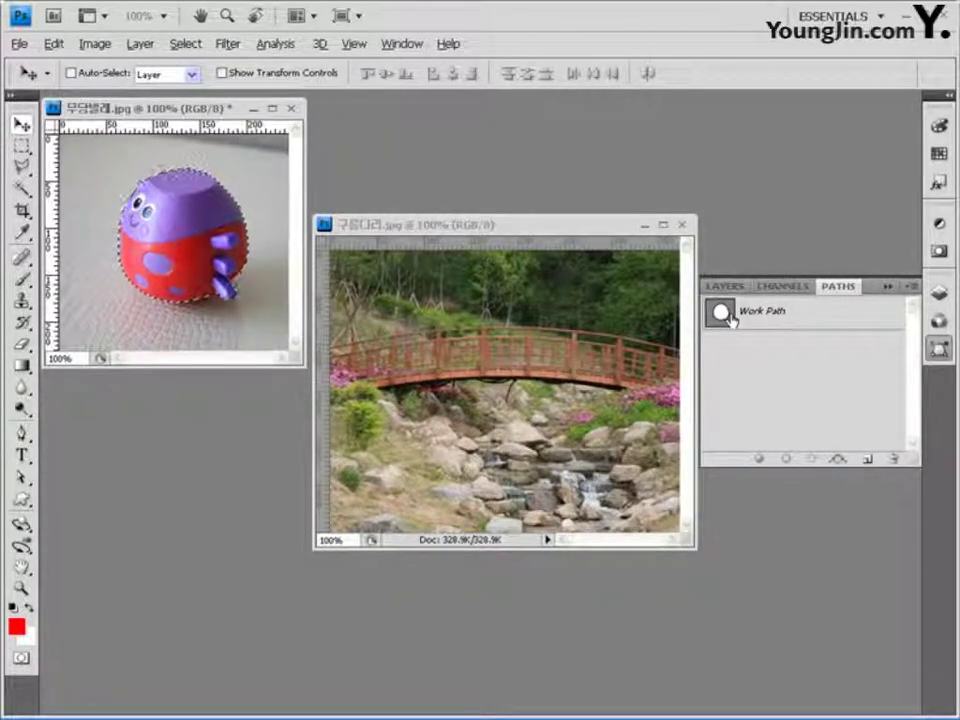
{"action": "left_click_drag", "start_coordinate": [186, 230], "coordinate": [572, 427]}
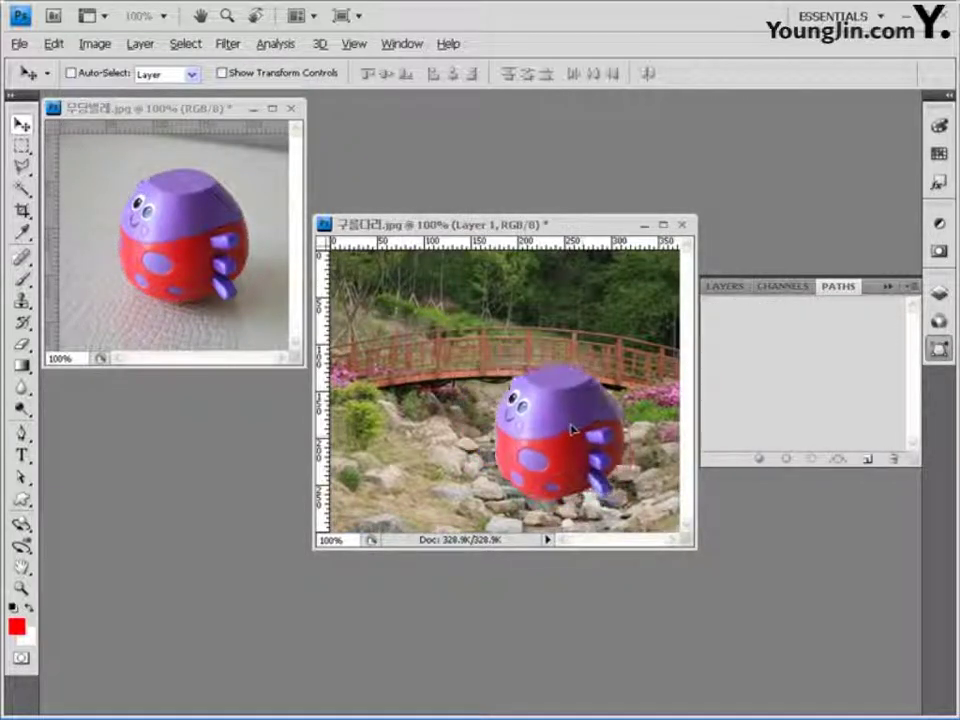
{"action": "left_click", "coordinate": [724, 286]}
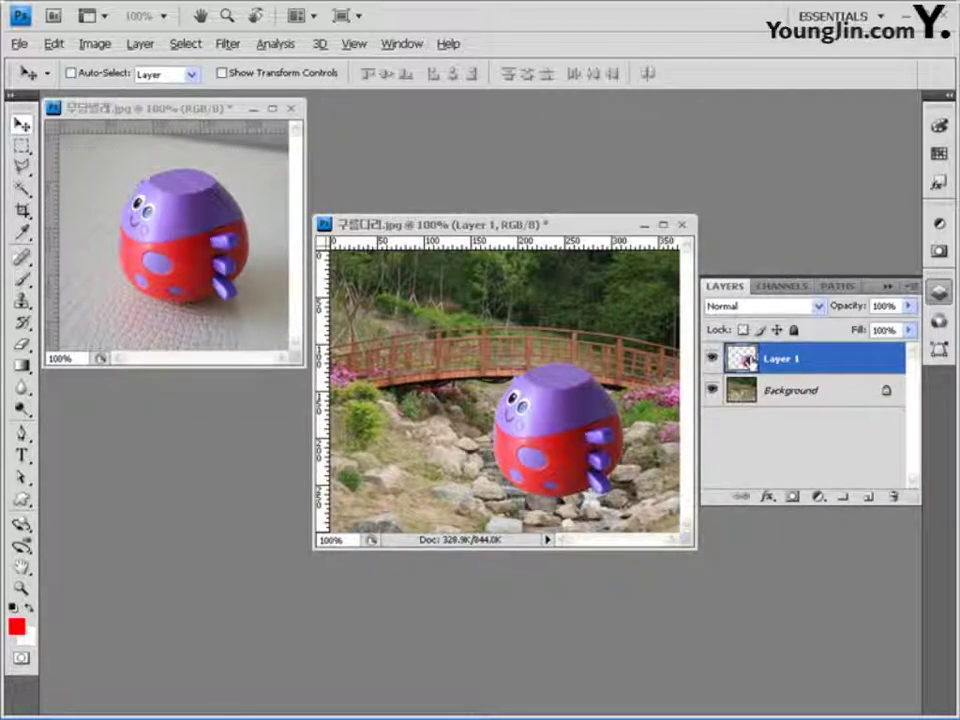
{"action": "left_click_drag", "start_coordinate": [575, 436], "coordinate": [580, 453]}
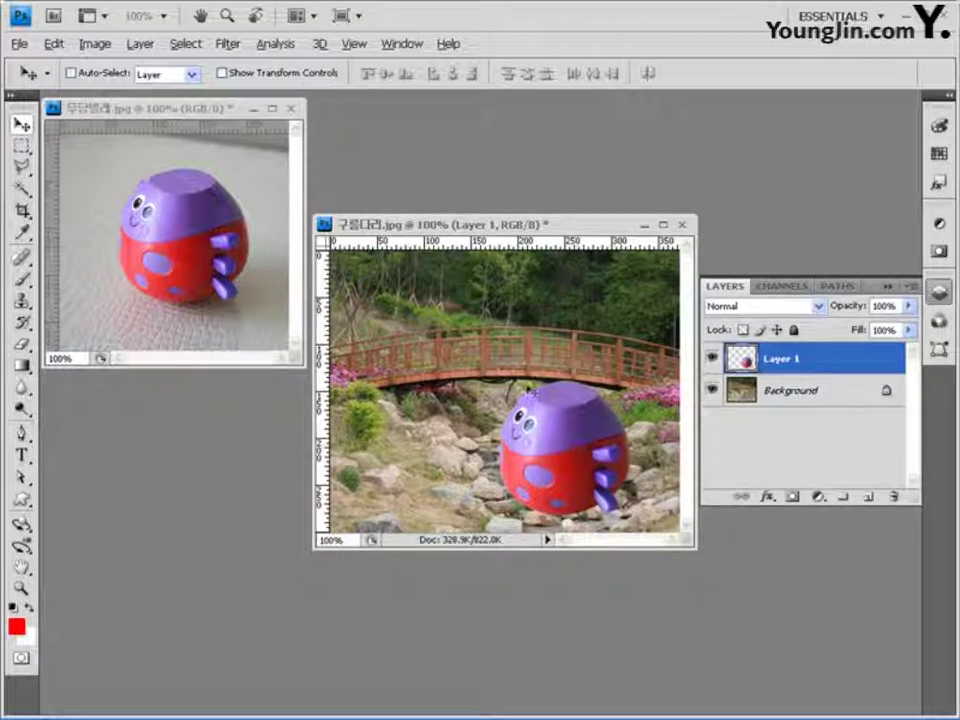
Step: Add a Hue/Saturation adjustment layer above the toy layer and turn on Colorize
{"action": "left_click", "coordinate": [140, 45]}
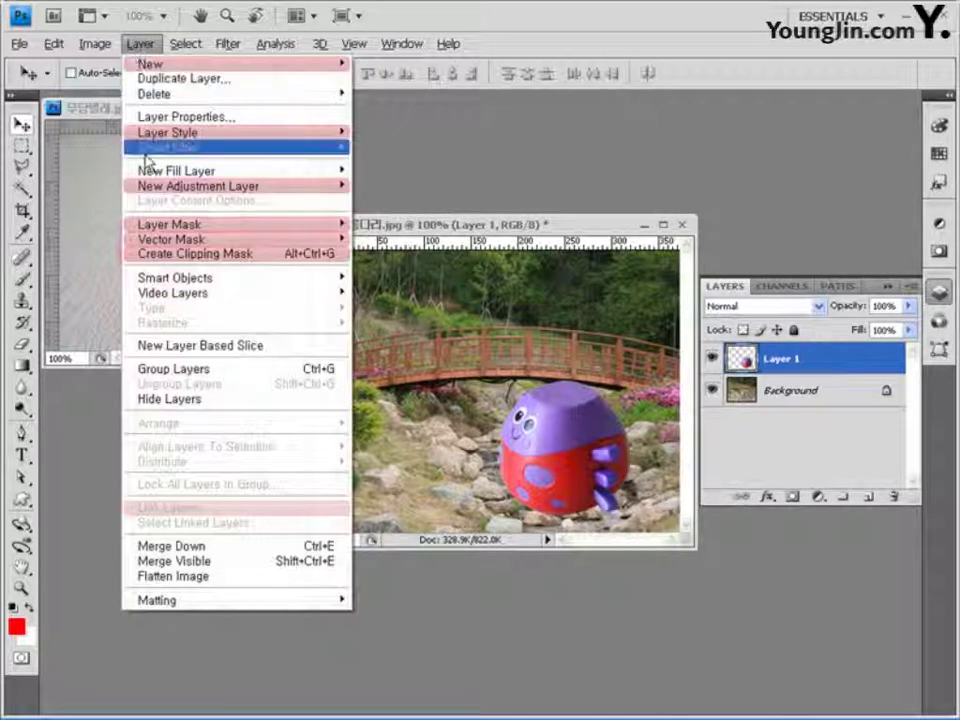
{"action": "mouse_move", "coordinate": [240, 188]}
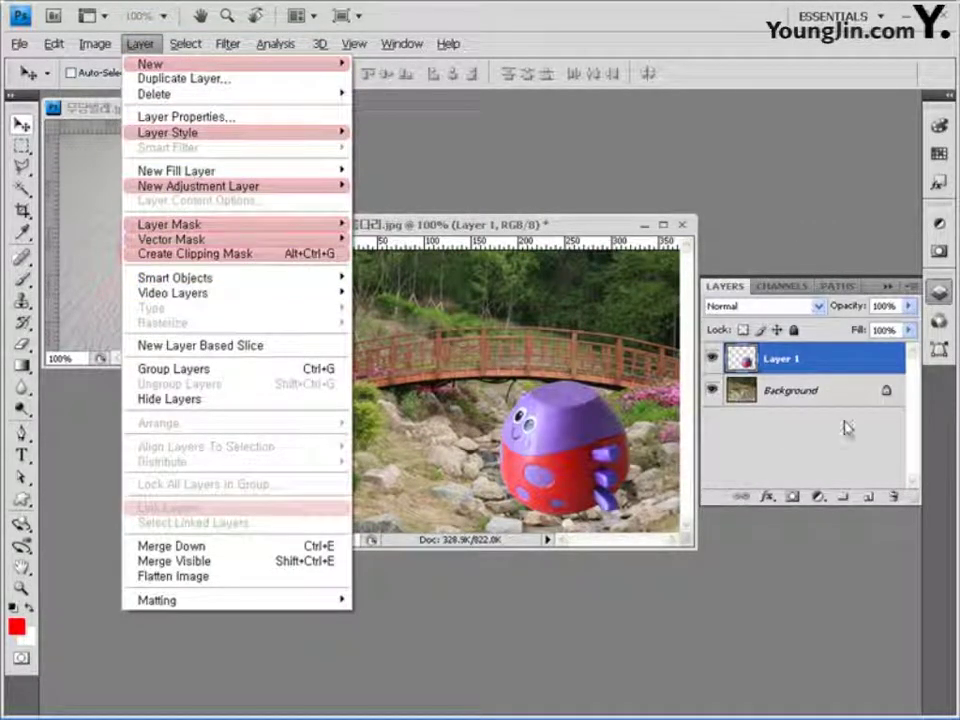
{"action": "left_click", "coordinate": [820, 500]}
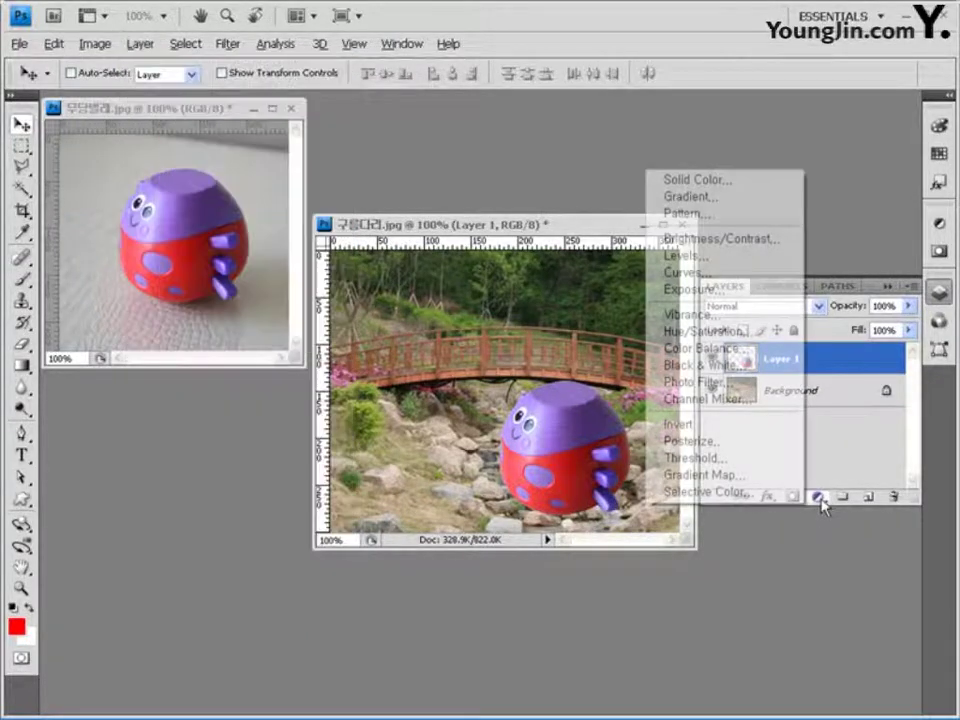
{"action": "left_click", "coordinate": [752, 332]}
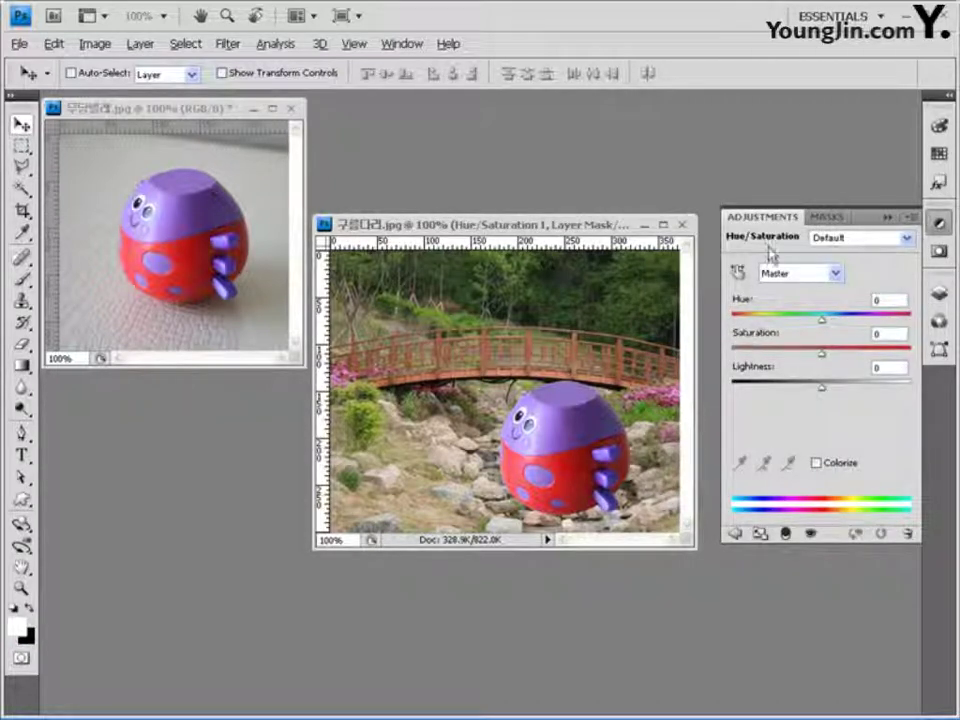
{"action": "left_click", "coordinate": [832, 468]}
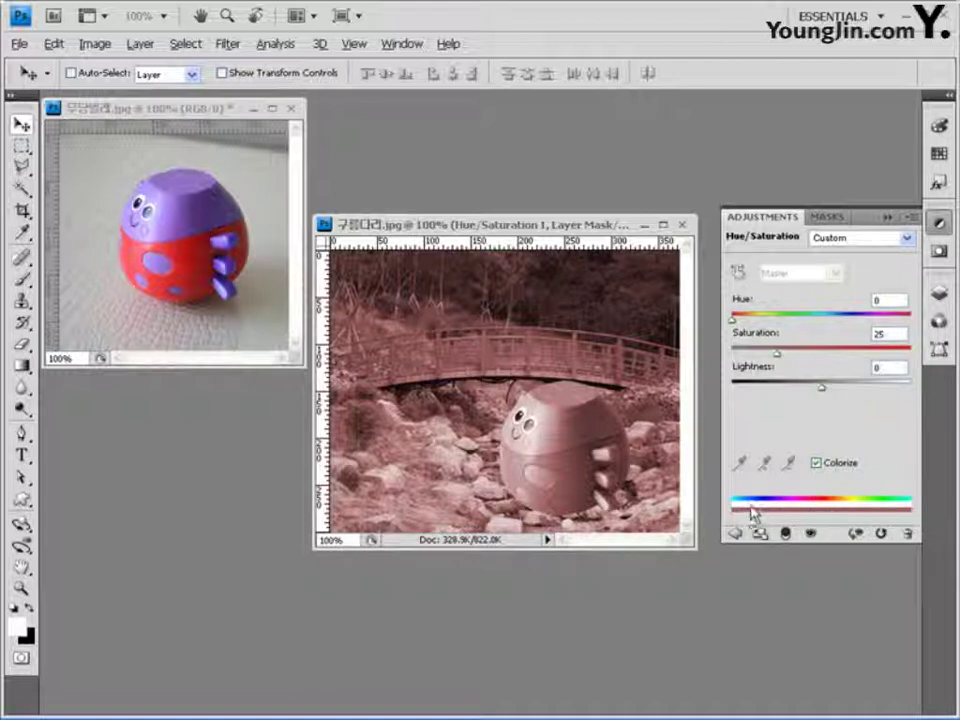
Step: Set the adjustment's hue to 220 and saturation to 50, and clip it to the toy layer
{"action": "left_click", "coordinate": [879, 300]}
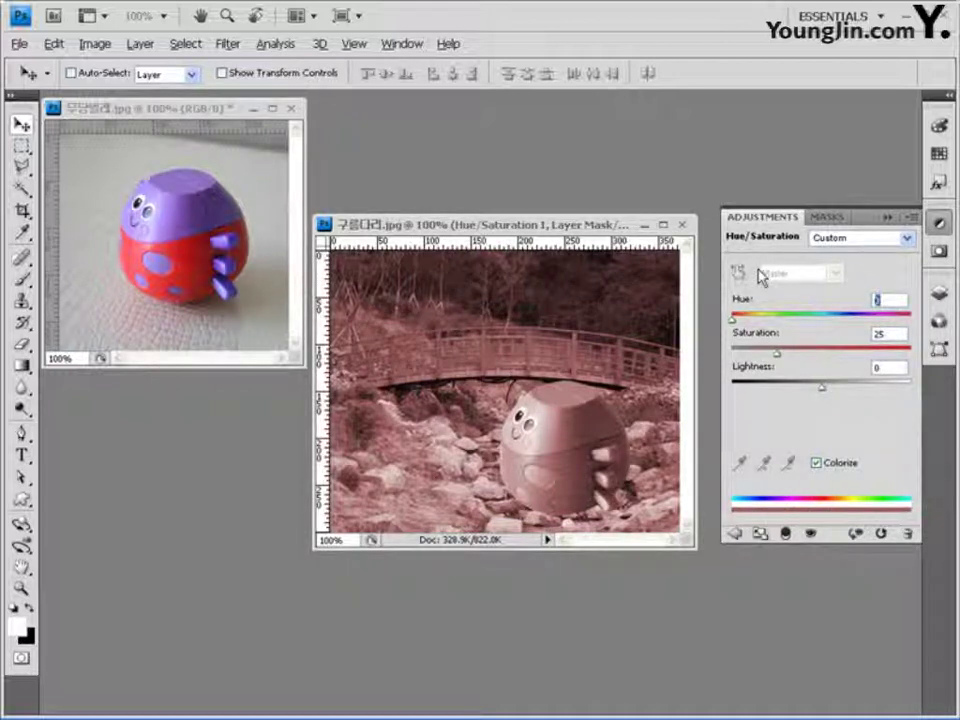
{"action": "type", "text": "220"}
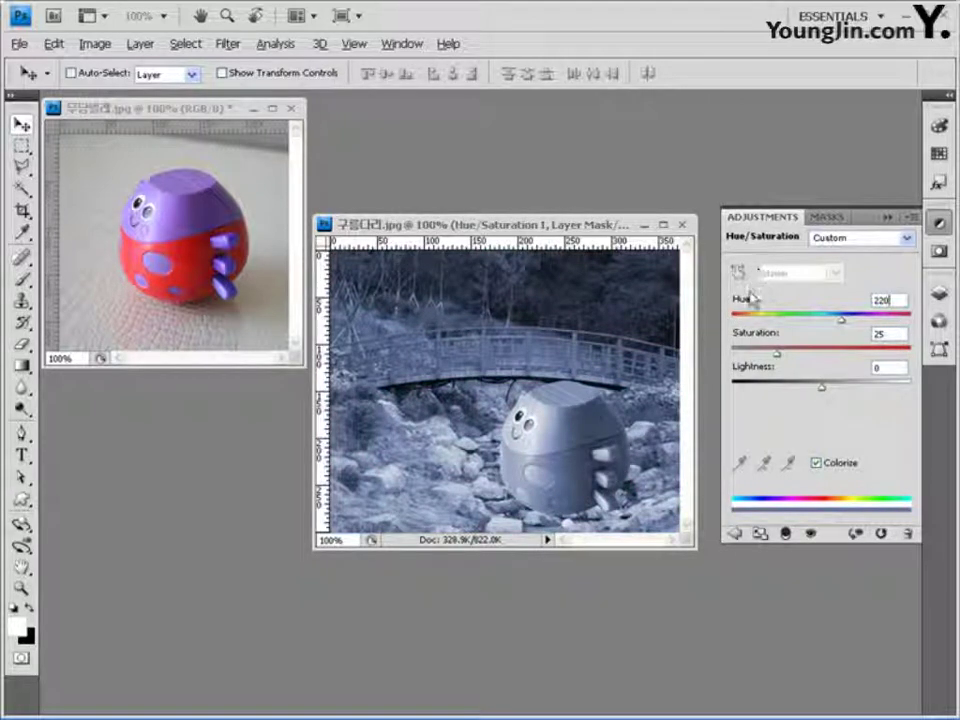
{"action": "left_click", "coordinate": [891, 335]}
{"action": "type", "text": "50"}
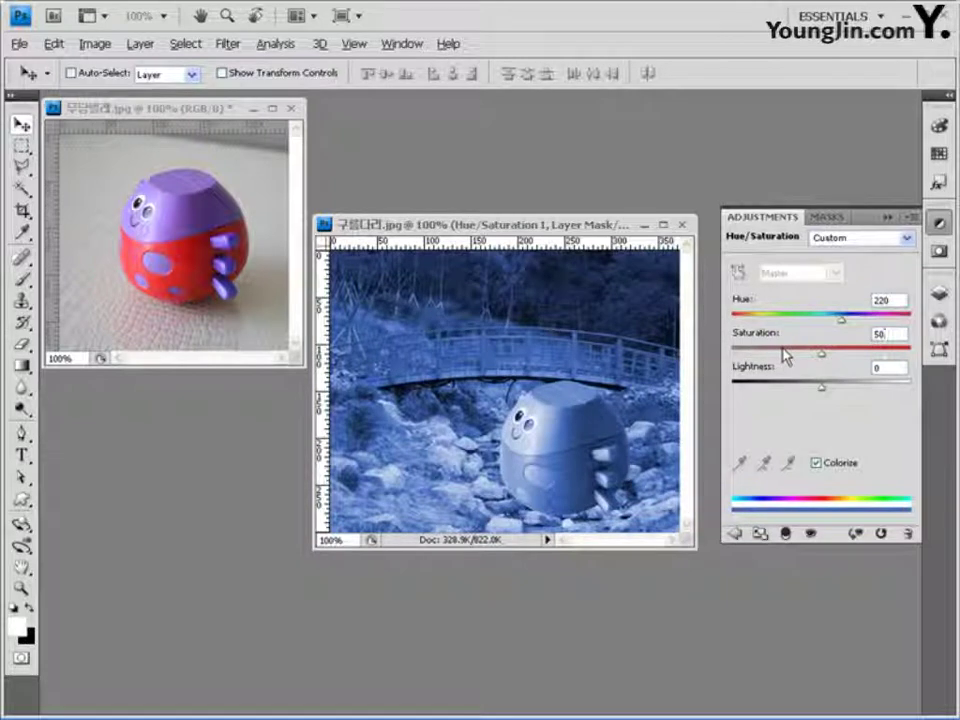
{"action": "left_click", "coordinate": [941, 292]}
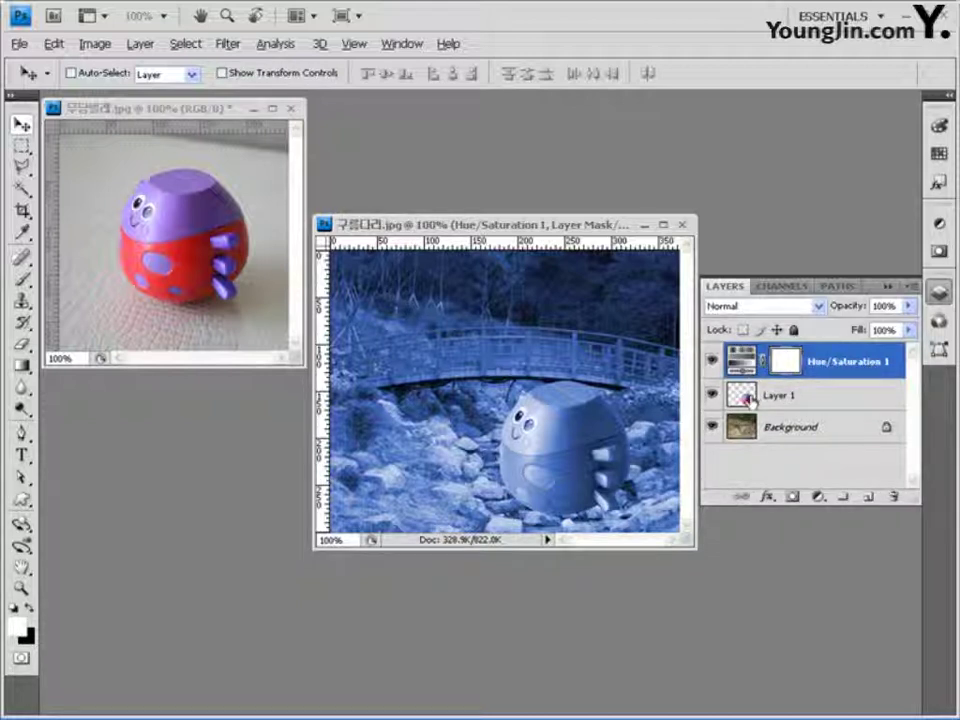
{"action": "left_click", "coordinate": [833, 380], "text": "alt"}
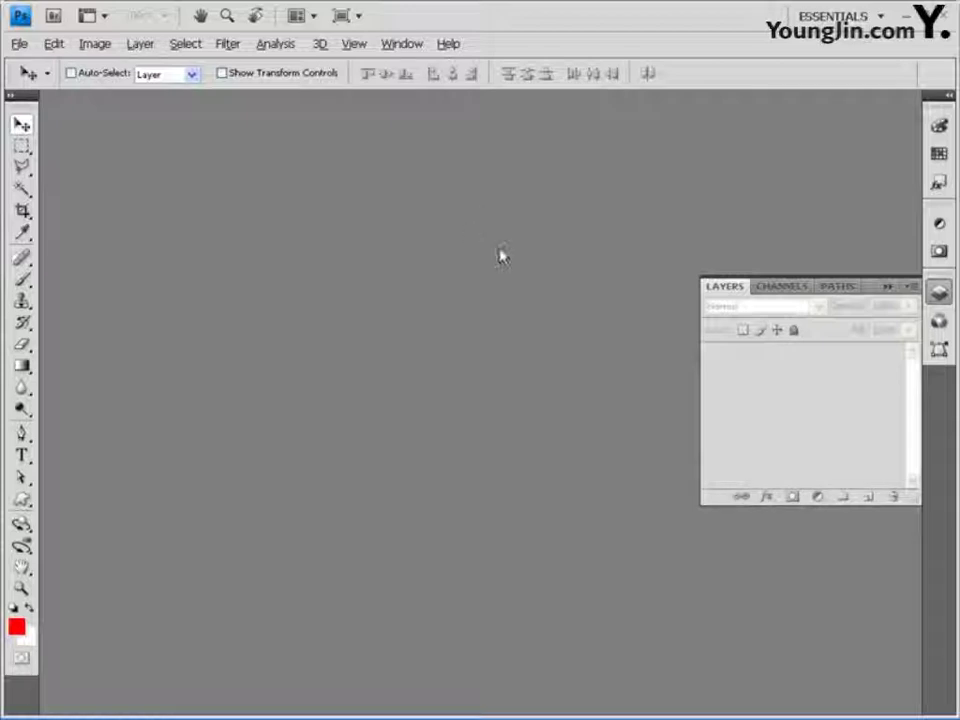
Step: Open the 벤치 and 딸기 images from the Chapter02 folder together and arrange their windows so both can be reached
{"action": "double_click", "coordinate": [411, 233]}
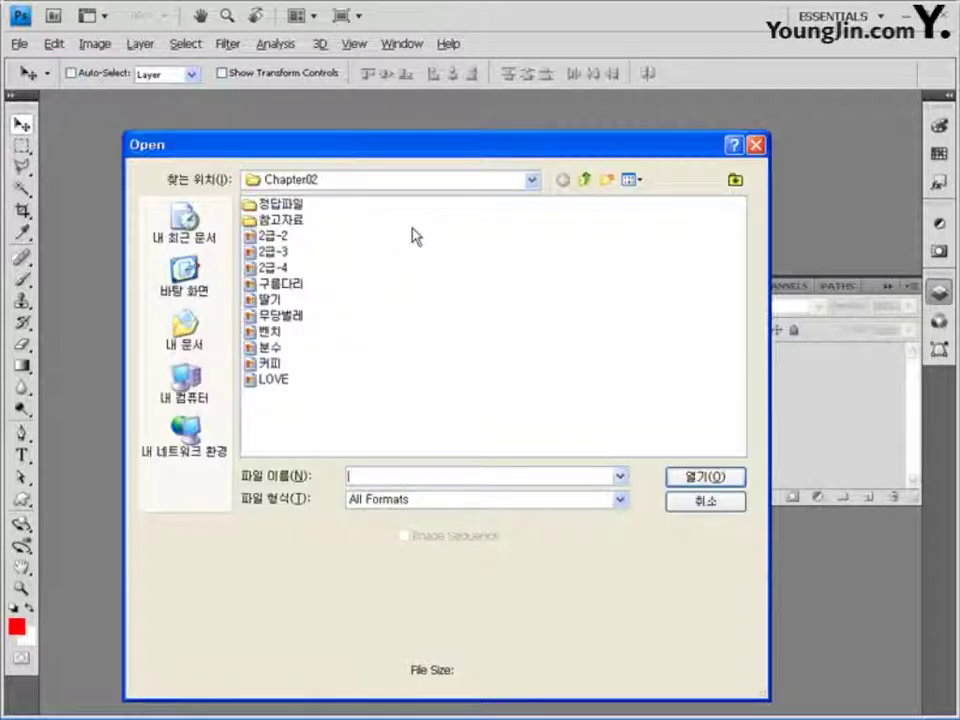
{"action": "left_click", "coordinate": [630, 180]}
{"action": "left_click", "coordinate": [643, 199]}
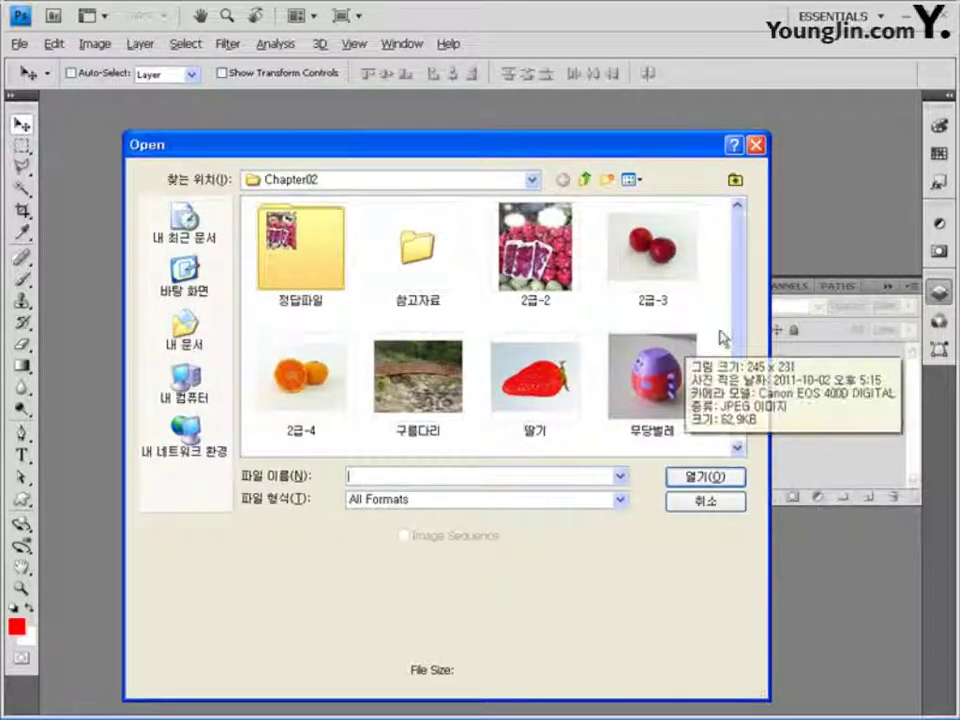
{"action": "left_click", "coordinate": [740, 388]}
{"action": "left_click", "coordinate": [316, 412]}
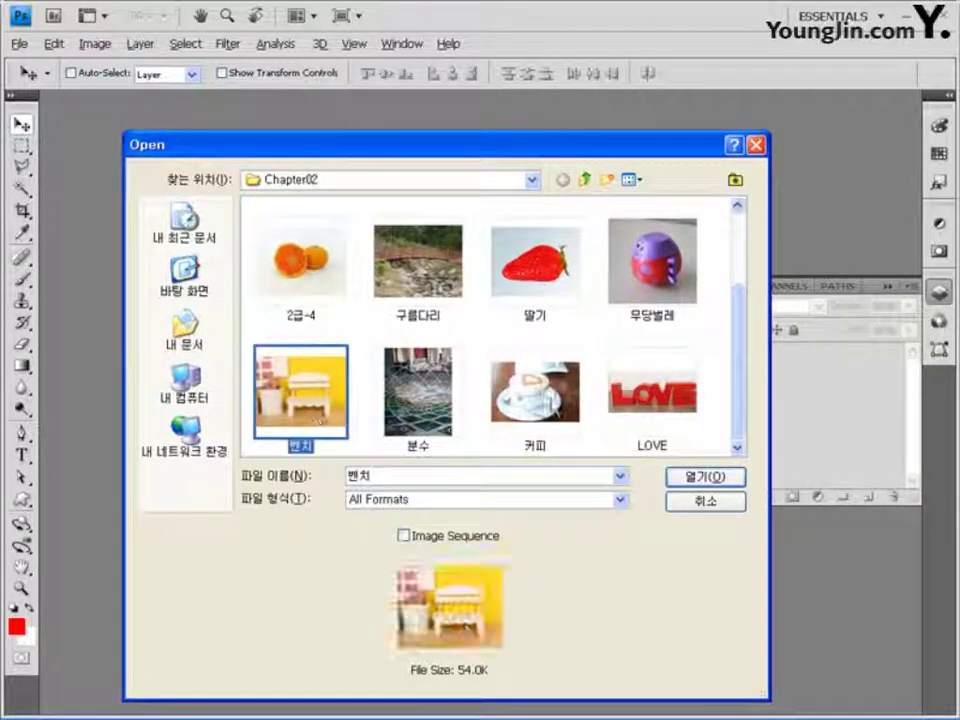
{"action": "left_click", "coordinate": [553, 273], "text": "ctrl"}
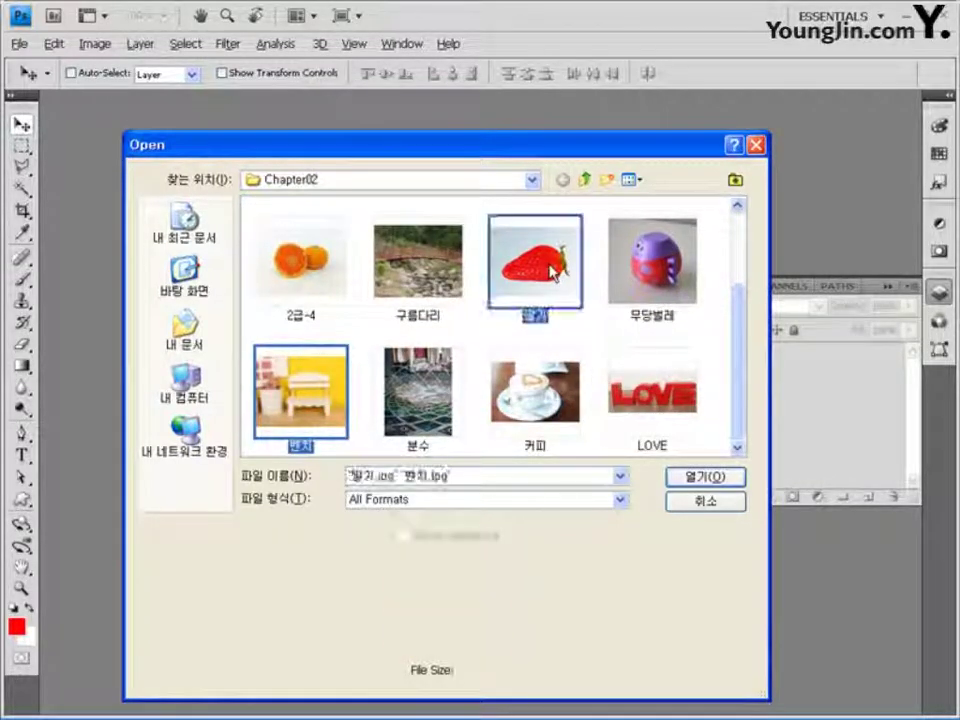
{"action": "left_click", "coordinate": [722, 478]}
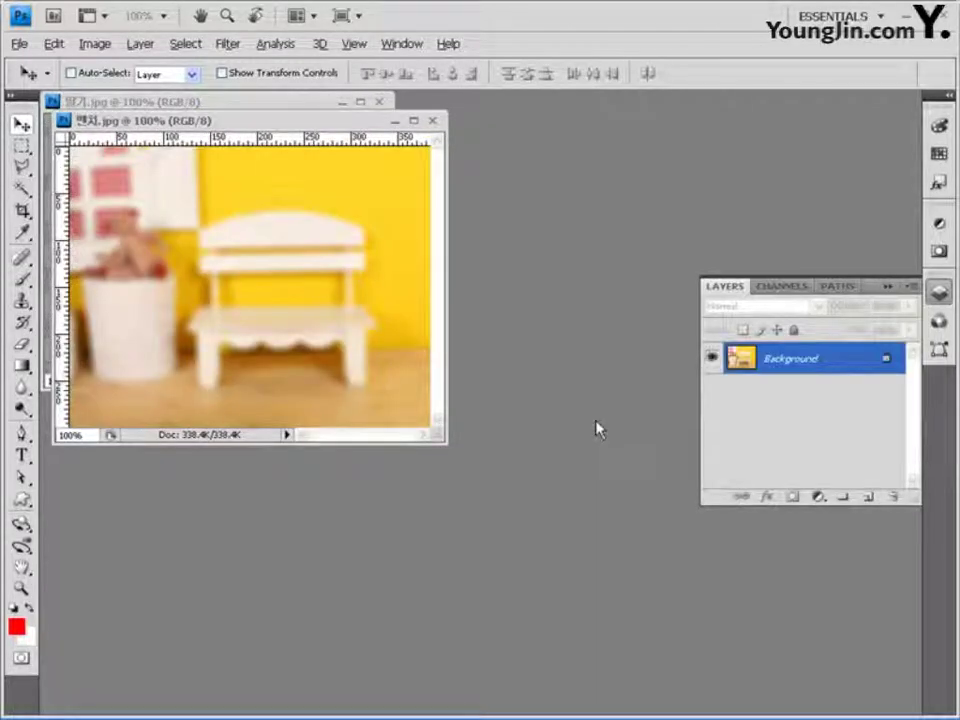
{"action": "left_click_drag", "start_coordinate": [252, 122], "coordinate": [491, 220]}
Step: Select the strawberry in the 딸기 image by selecting its plain background with the Magic Wand and inverting the selection
{"action": "left_click", "coordinate": [242, 103]}
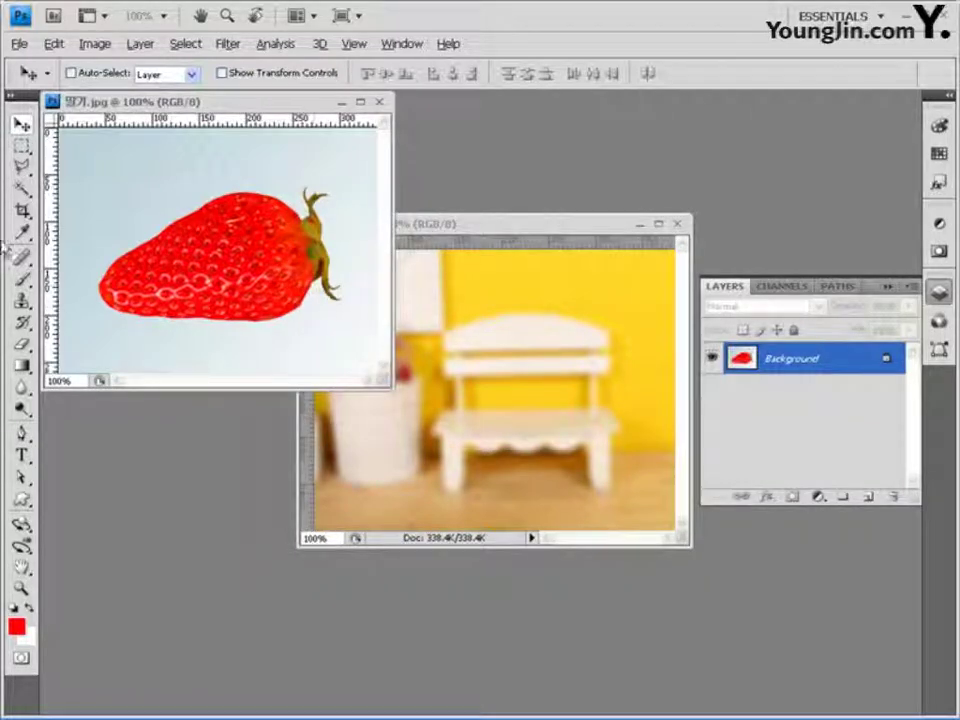
{"action": "left_click", "coordinate": [21, 166]}
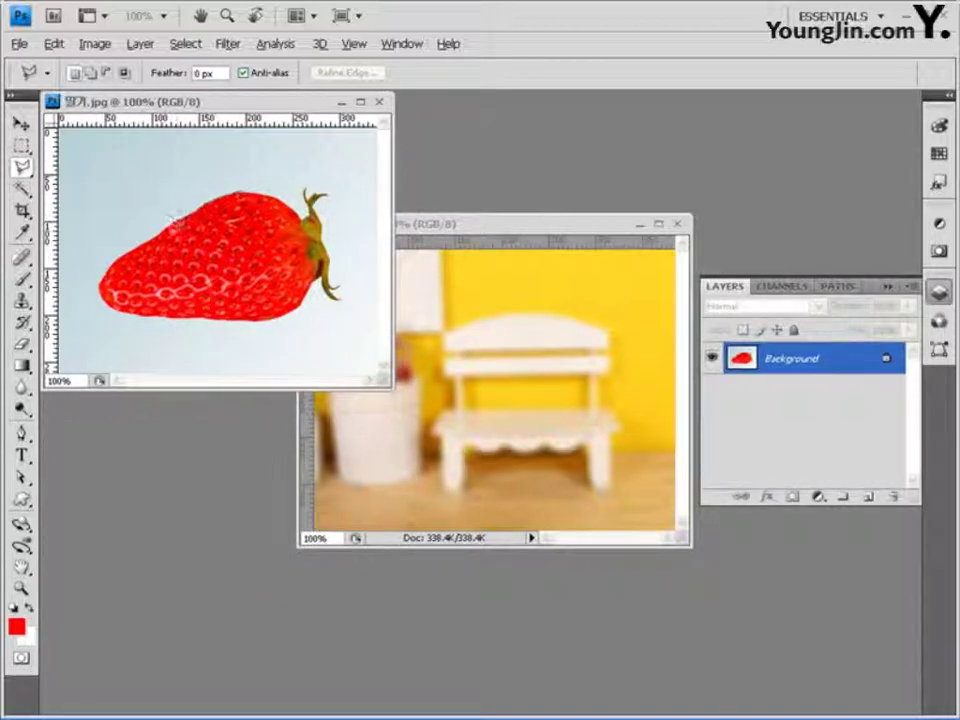
{"action": "left_click", "coordinate": [21, 188]}
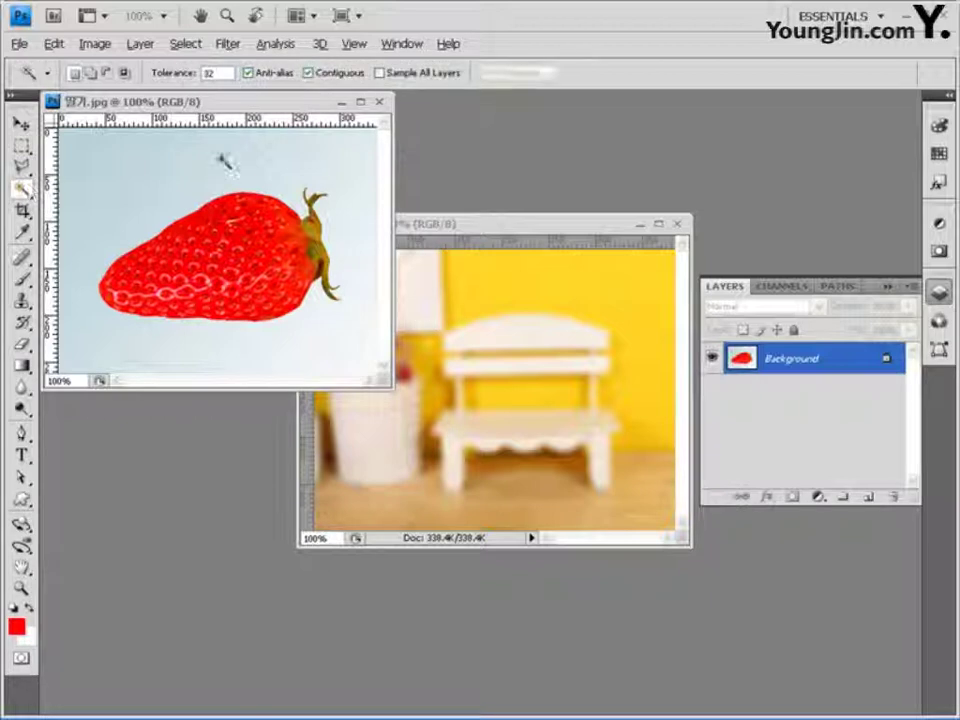
{"action": "left_click", "coordinate": [340, 318]}
{"action": "left_click", "coordinate": [344, 333]}
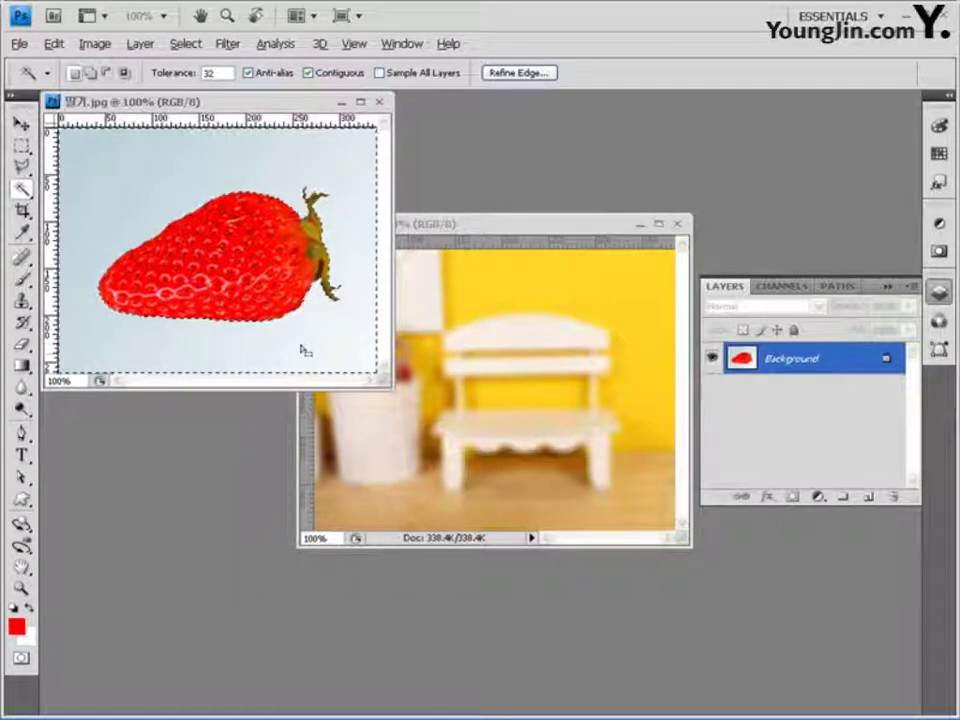
{"action": "left_click", "coordinate": [187, 43]}
{"action": "left_click", "coordinate": [199, 109]}
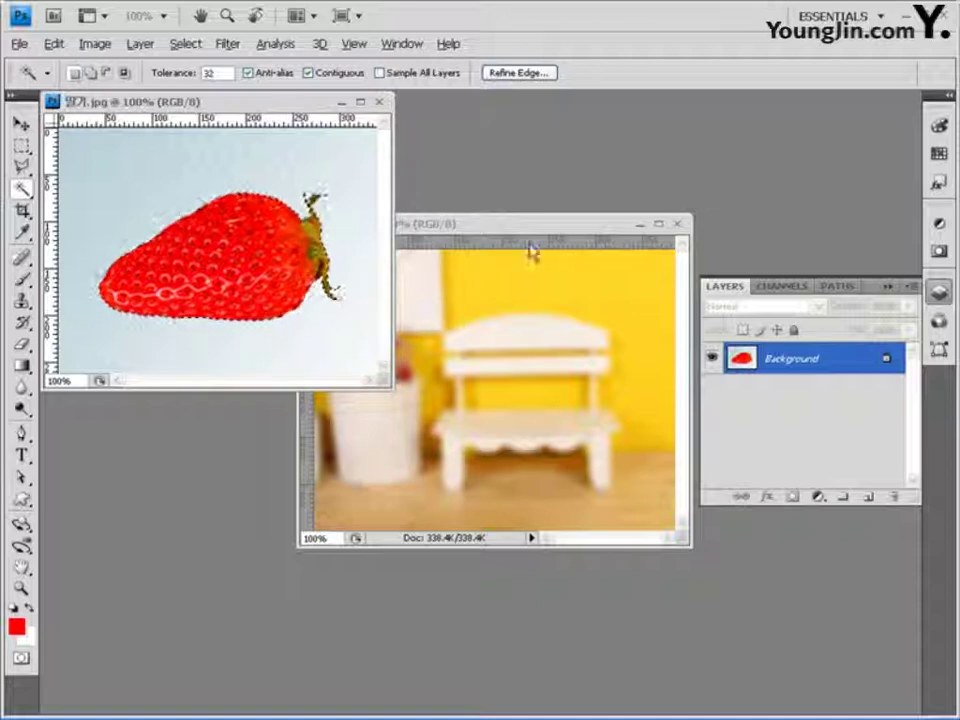
Step: Copy the selected strawberry into the 벤치 image and move it in front of the bench's seat
{"action": "left_click_drag", "start_coordinate": [585, 229], "coordinate": [492, 231]}
{"action": "key", "text": "ctrl+v"}
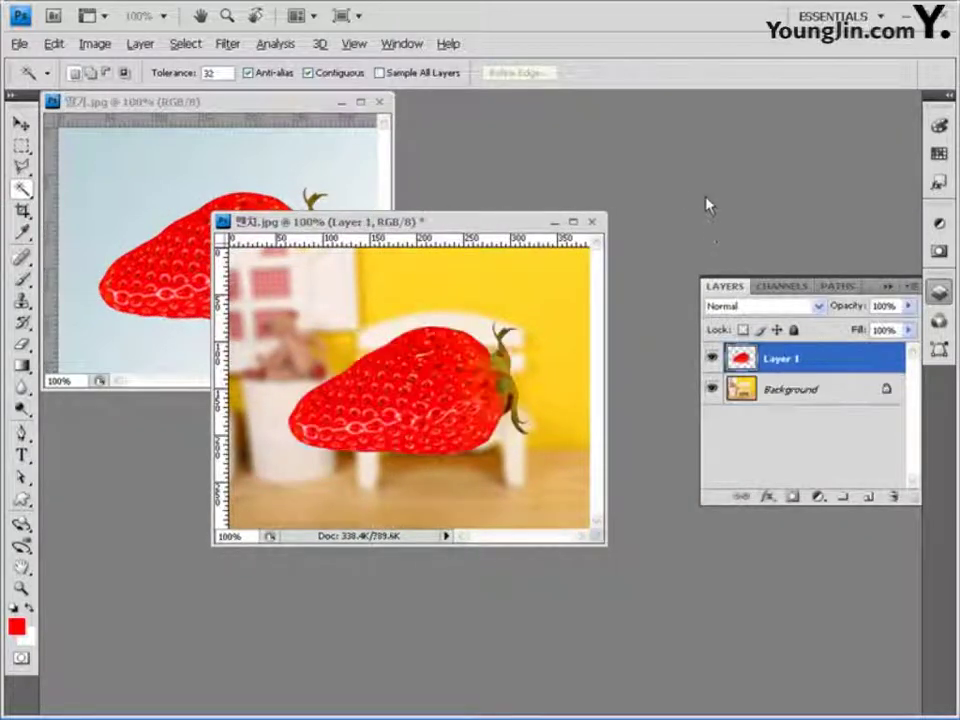
{"action": "left_click", "coordinate": [20, 123]}
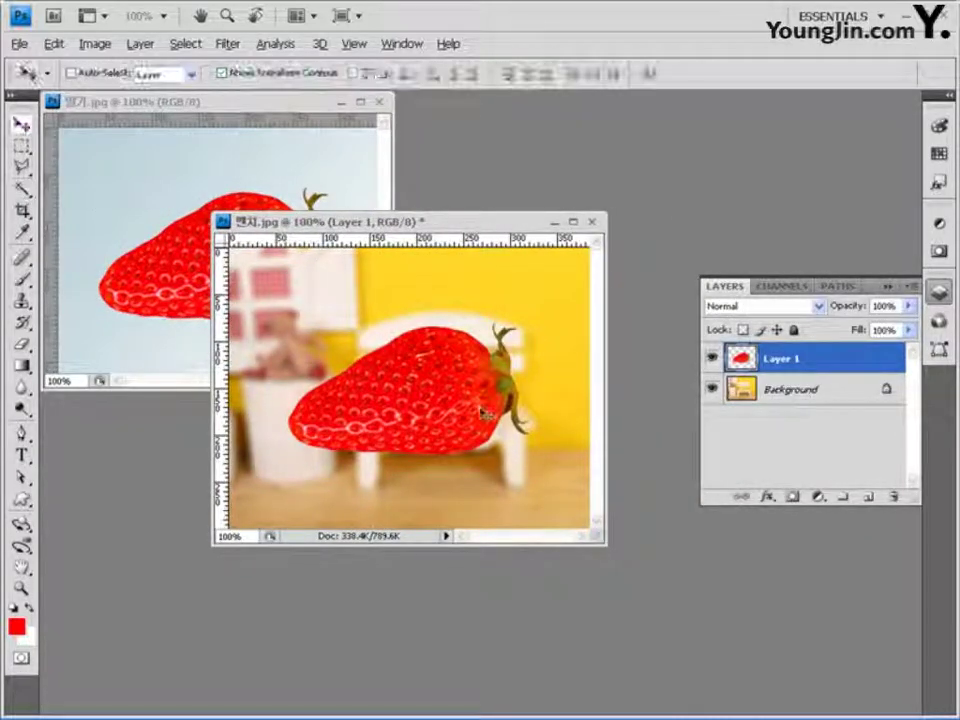
{"action": "left_click_drag", "start_coordinate": [467, 401], "coordinate": [492, 436]}
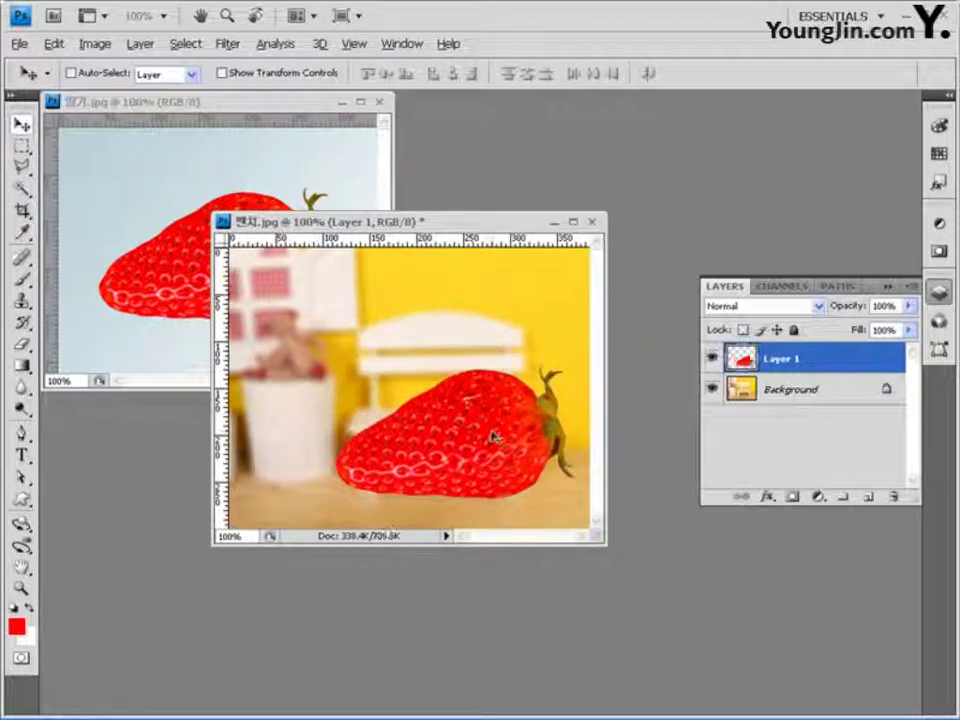
Step: Scale the strawberry layer proportionally to about 74%, place it in front of the bench and flip it horizontally
{"action": "key", "text": "ctrl+t"}
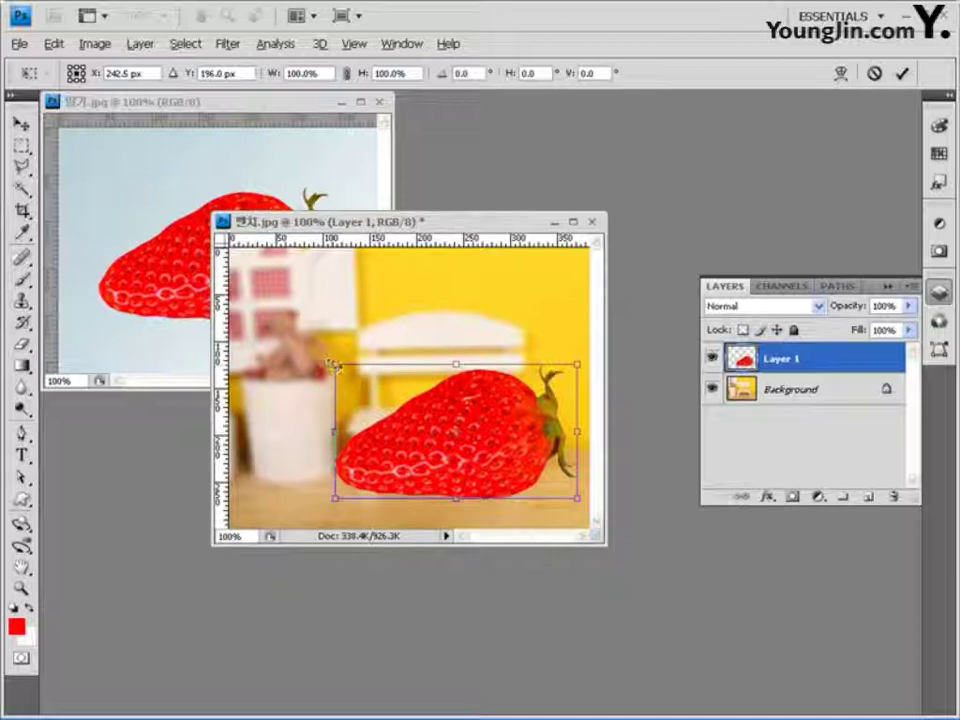
{"action": "left_click_drag", "start_coordinate": [335, 366], "coordinate": [396, 398]}
{"action": "left_click_drag", "start_coordinate": [531, 433], "coordinate": [513, 437]}
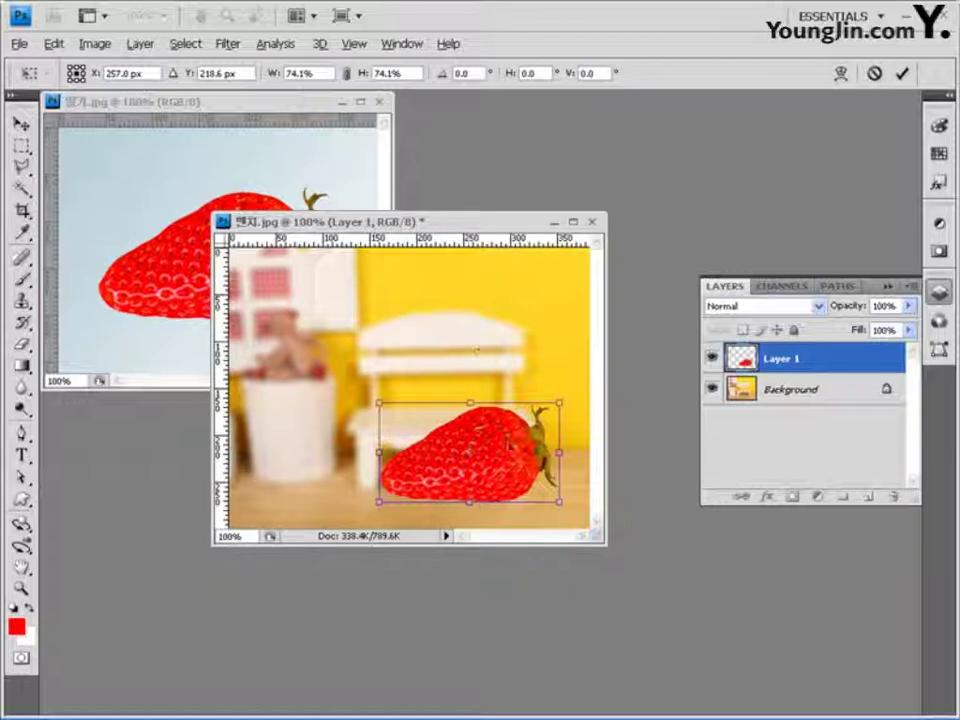
{"action": "right_click", "coordinate": [510, 447]}
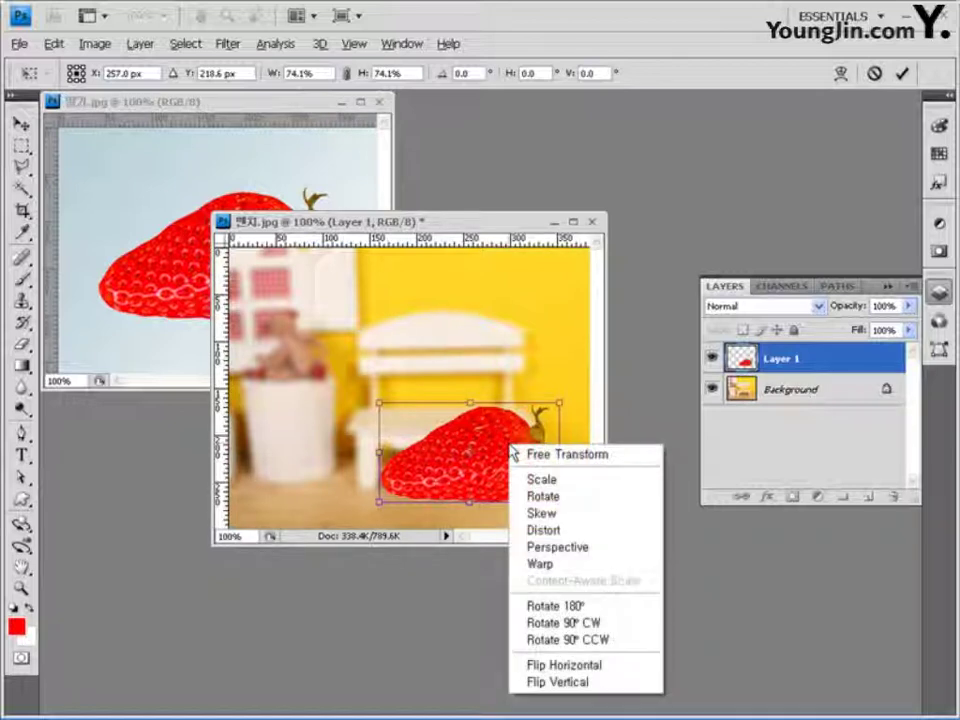
{"action": "left_click", "coordinate": [564, 666]}
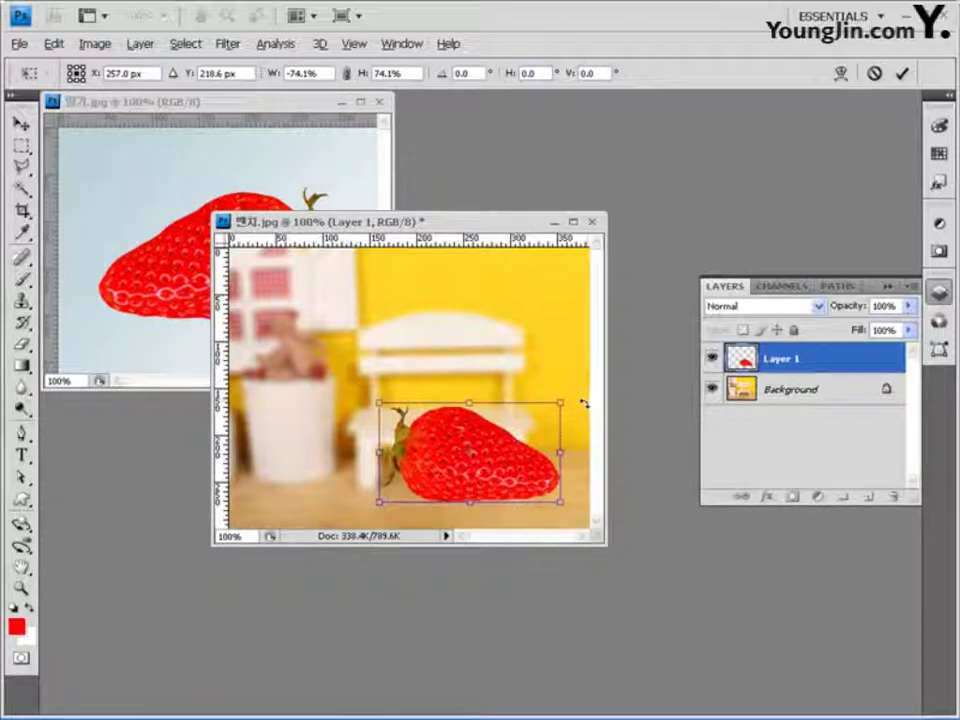
{"action": "right_click", "coordinate": [465, 432]}
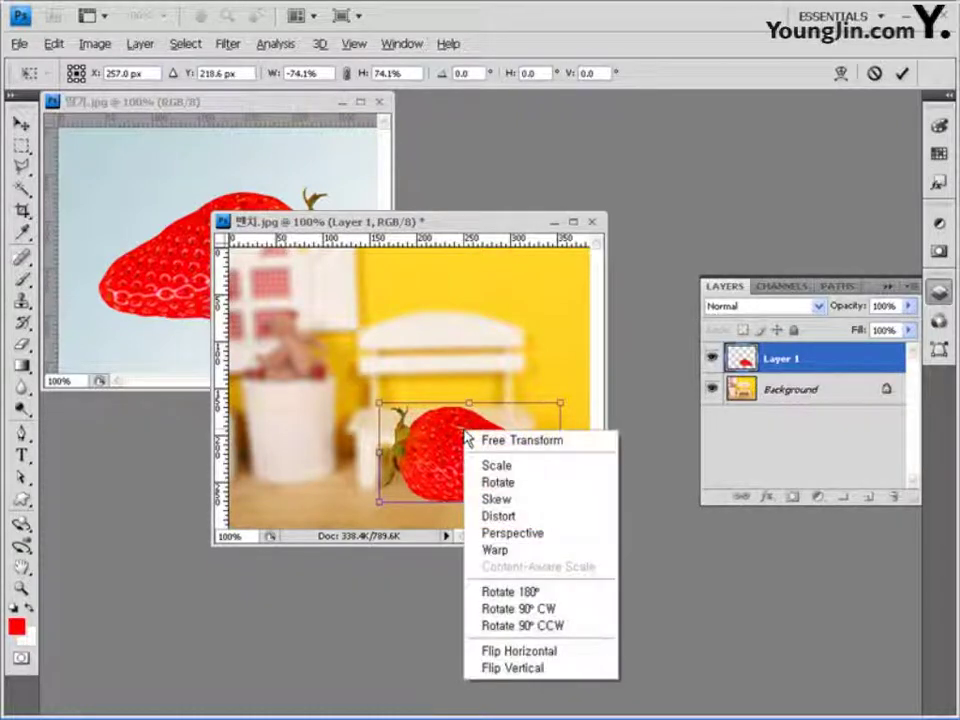
{"action": "left_click", "coordinate": [53, 43]}
{"action": "left_click", "coordinate": [53, 43]}
{"action": "mouse_move", "coordinate": [150, 358]}
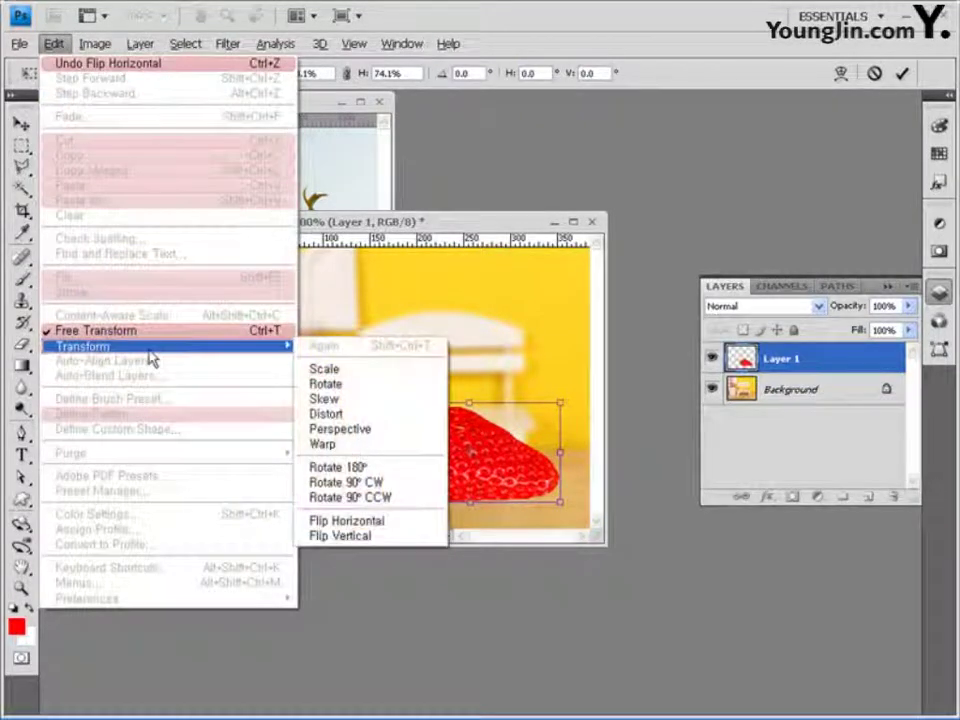
{"action": "left_click", "coordinate": [514, 220]}
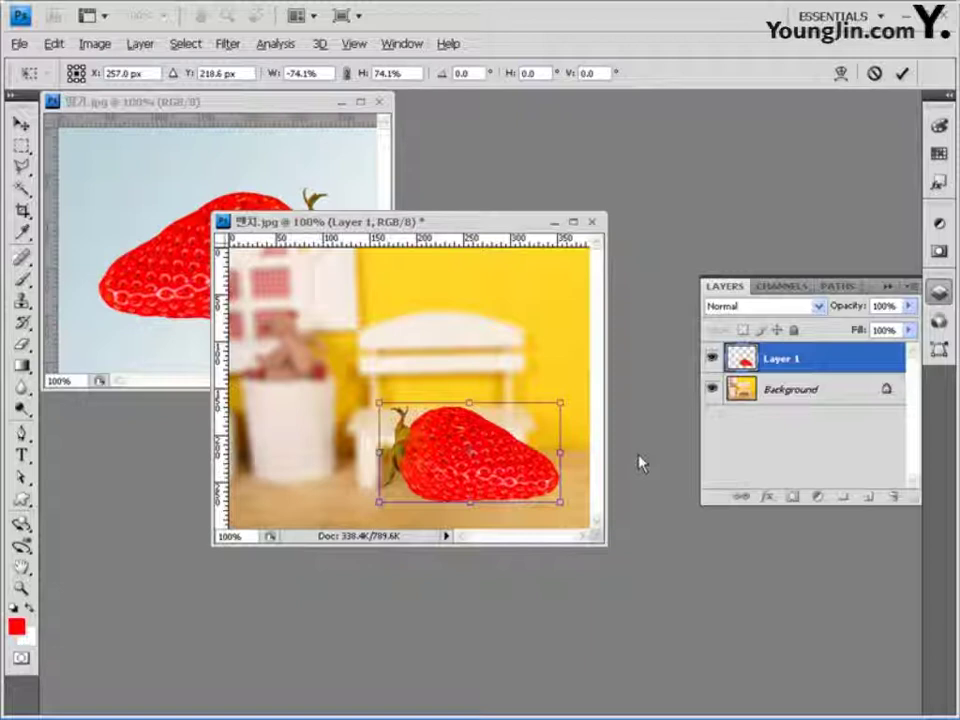
{"action": "key", "text": "Return"}
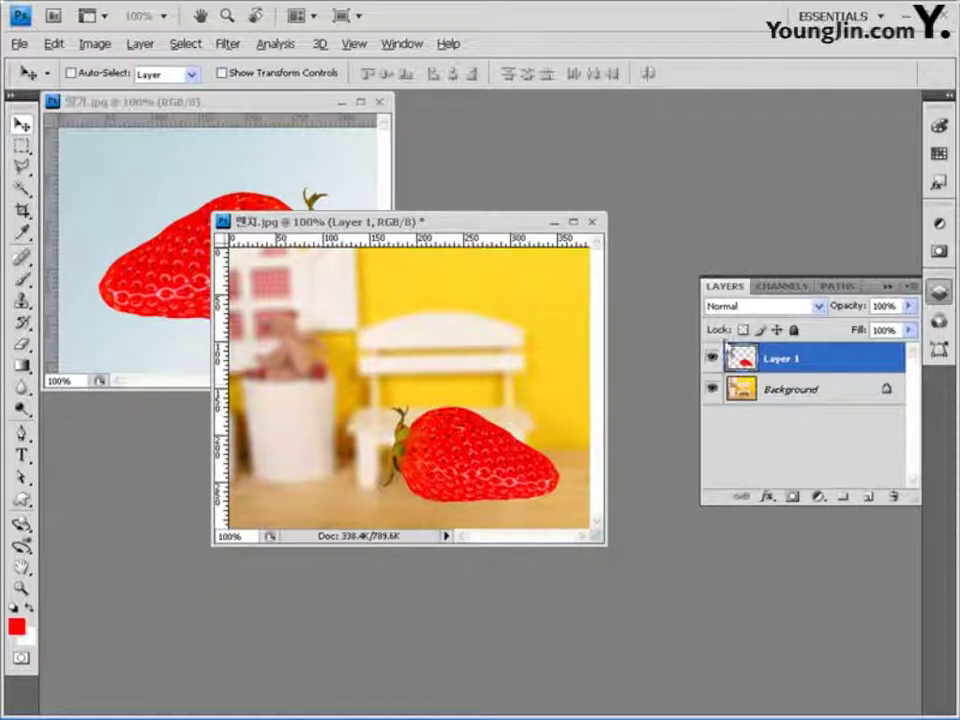
Step: Load the strawberry layer's outline as a selection and subtract the green stem from it with the Polygonal Lasso
{"action": "left_click", "coordinate": [744, 366], "text": "ctrl"}
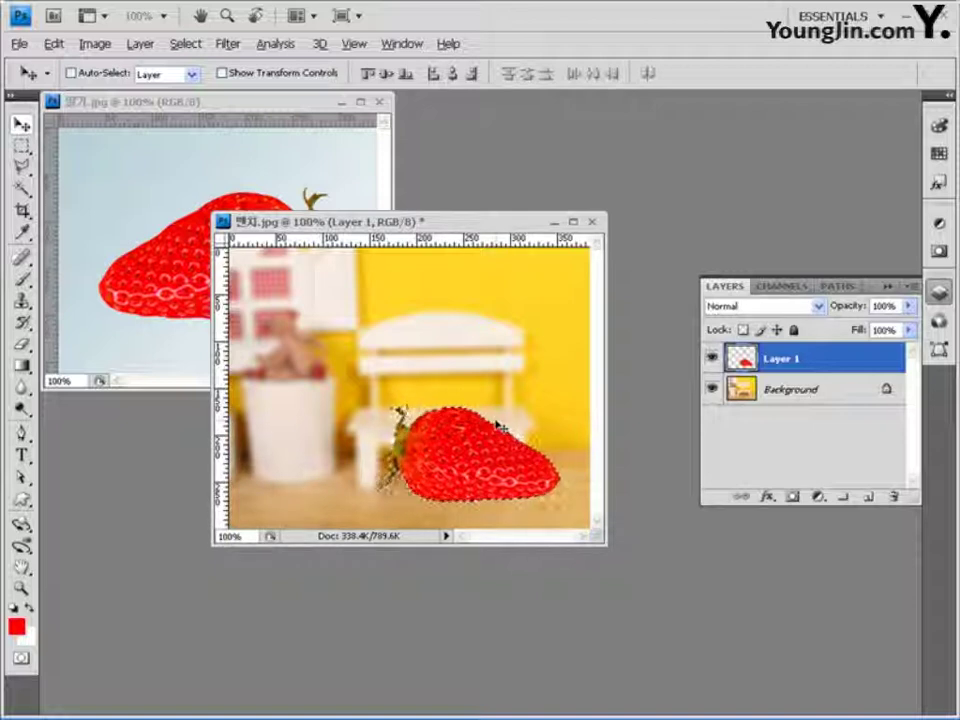
{"action": "key", "text": "ctrl+space"}
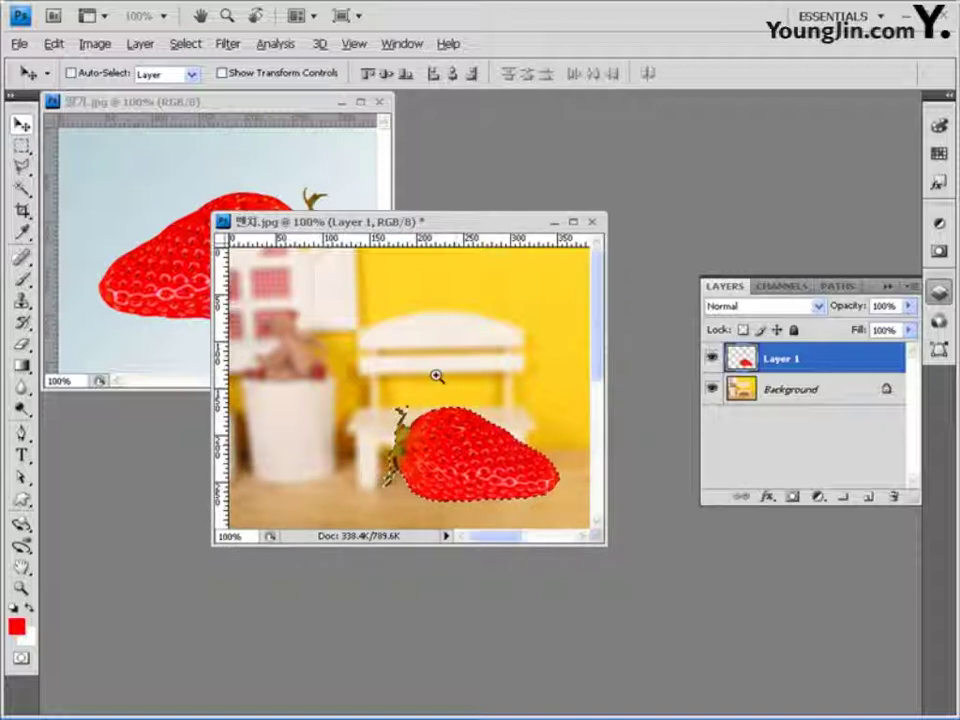
{"action": "left_click", "coordinate": [450, 375]}
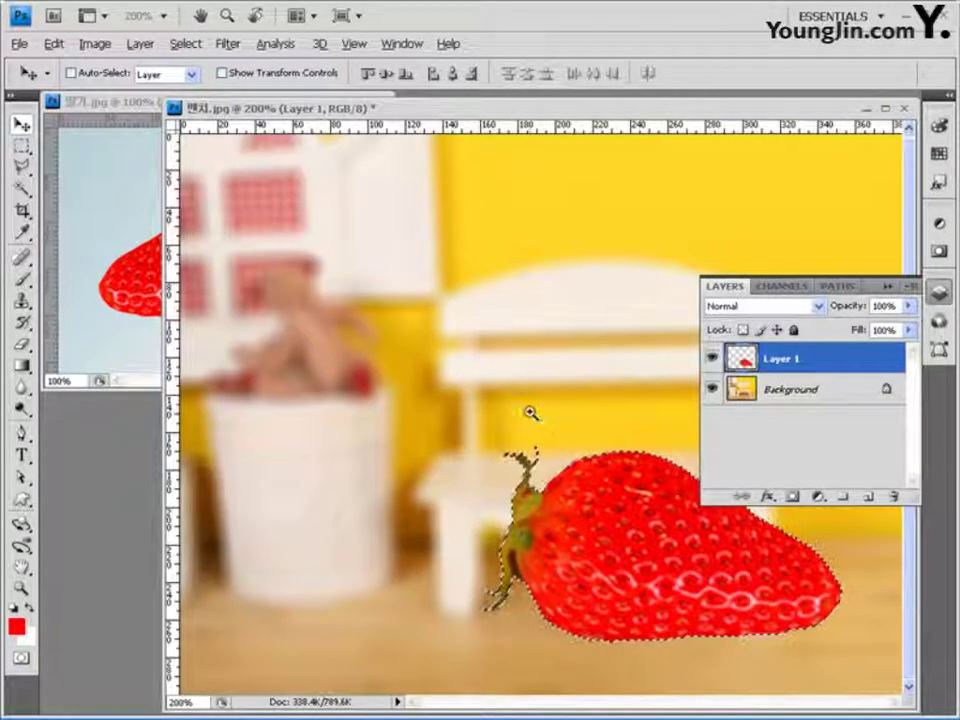
{"action": "left_click", "coordinate": [22, 168]}
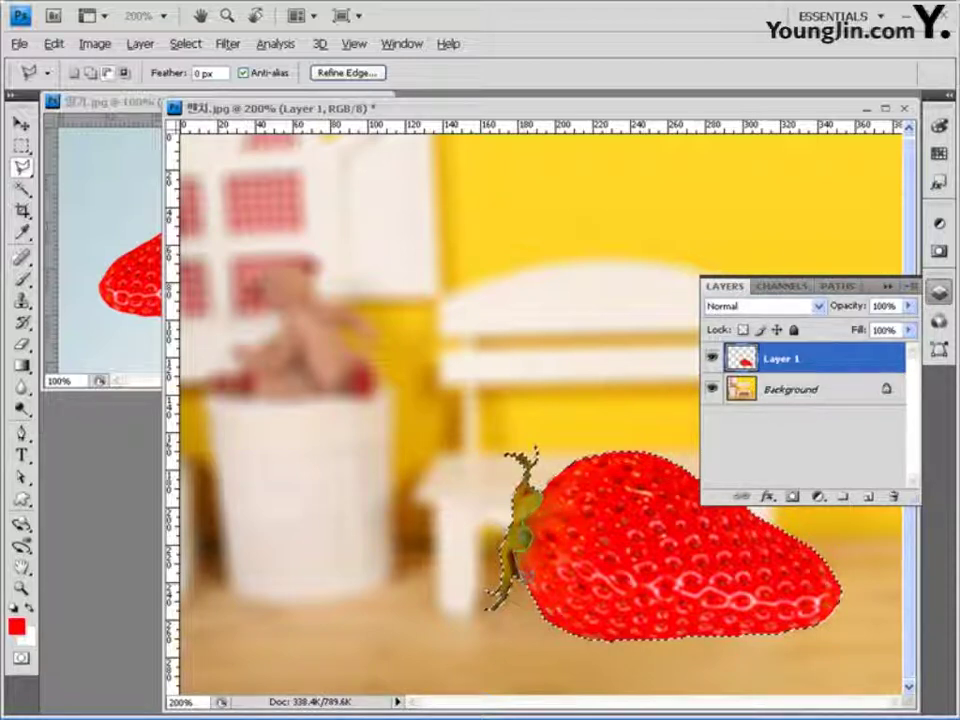
{"action": "left_click", "coordinate": [520, 588]}
{"action": "left_click", "coordinate": [484, 652]}
{"action": "left_click", "coordinate": [306, 578]}
{"action": "left_click", "coordinate": [368, 356]}
{"action": "left_click", "coordinate": [516, 286]}
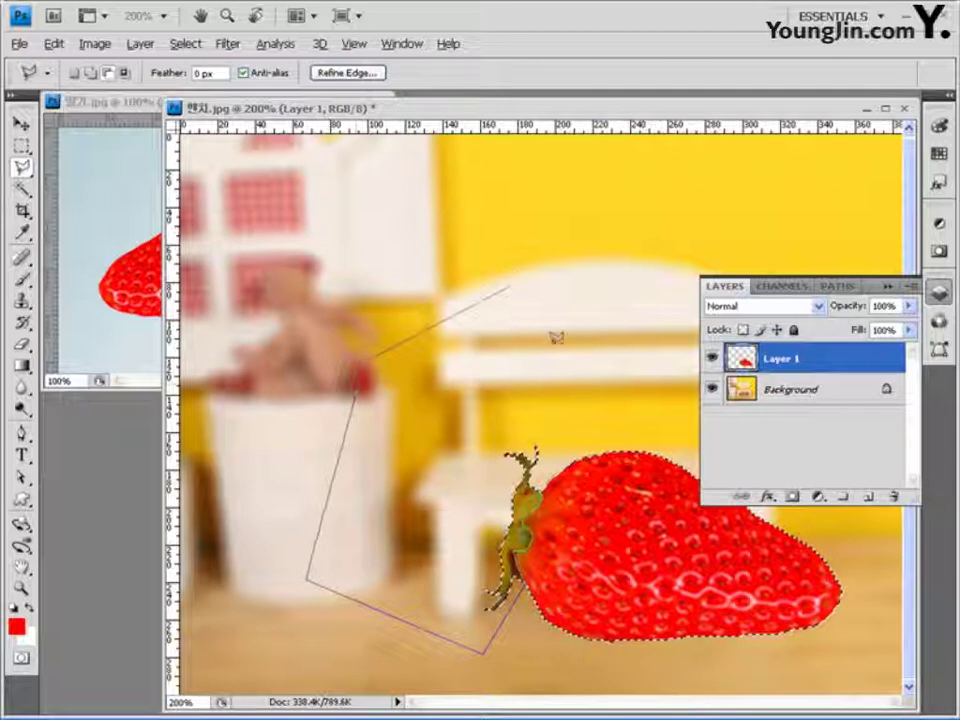
{"action": "left_click", "coordinate": [554, 398]}
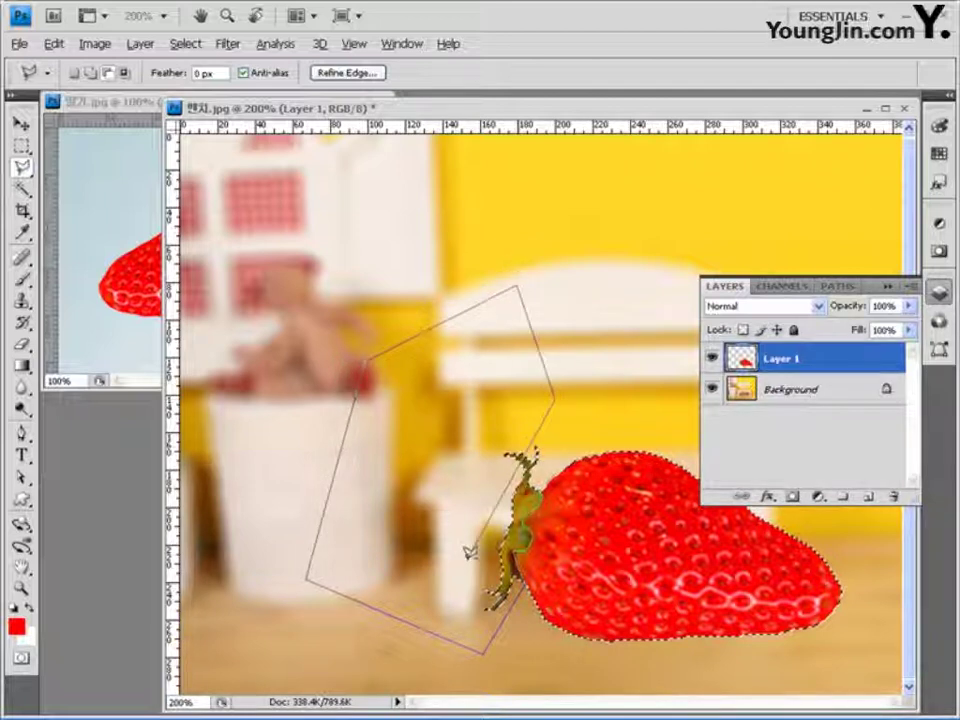
{"action": "double_click", "coordinate": [543, 478]}
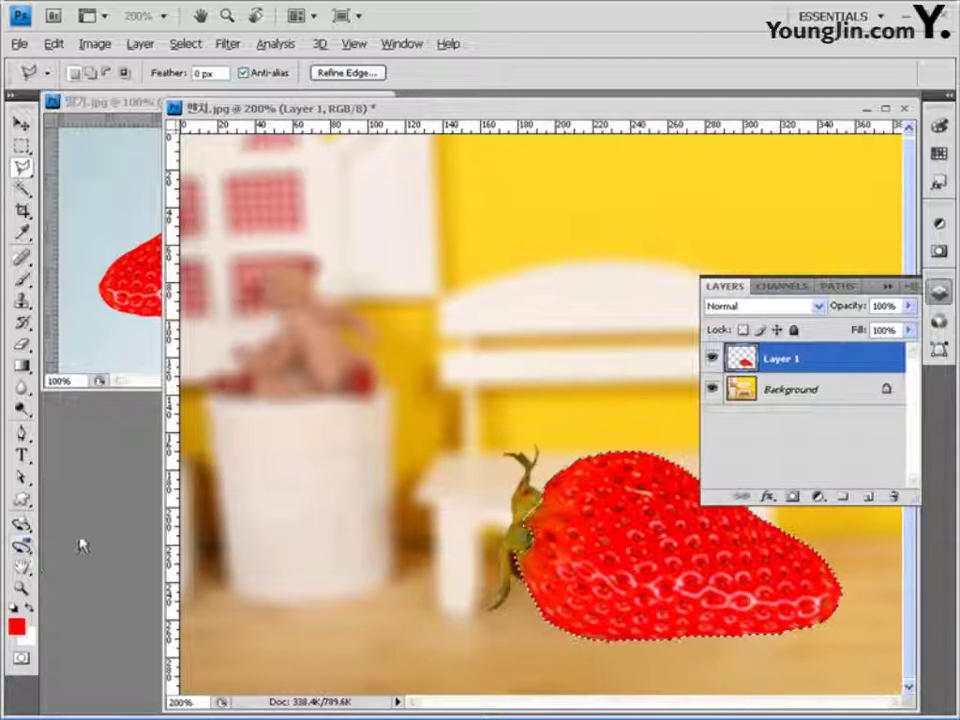
Step: Add a Hue/Saturation adjustment layer for the selected red part of the strawberry, with Colorize on, hue 280 and saturation 50
{"action": "double_click", "coordinate": [22, 590]}
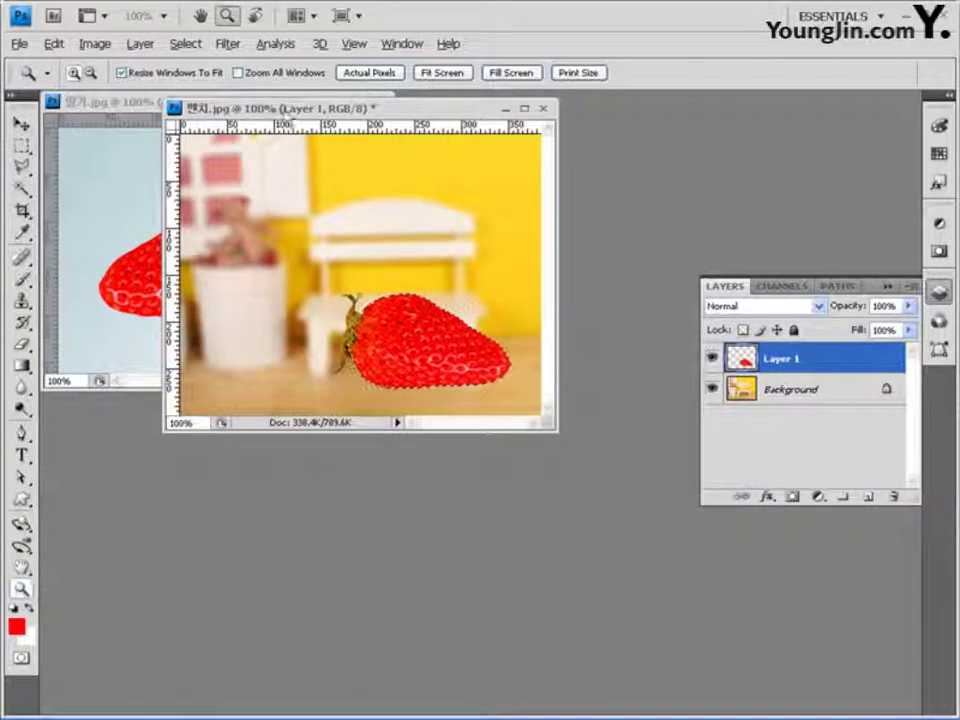
{"action": "left_click_drag", "start_coordinate": [296, 115], "coordinate": [341, 232]}
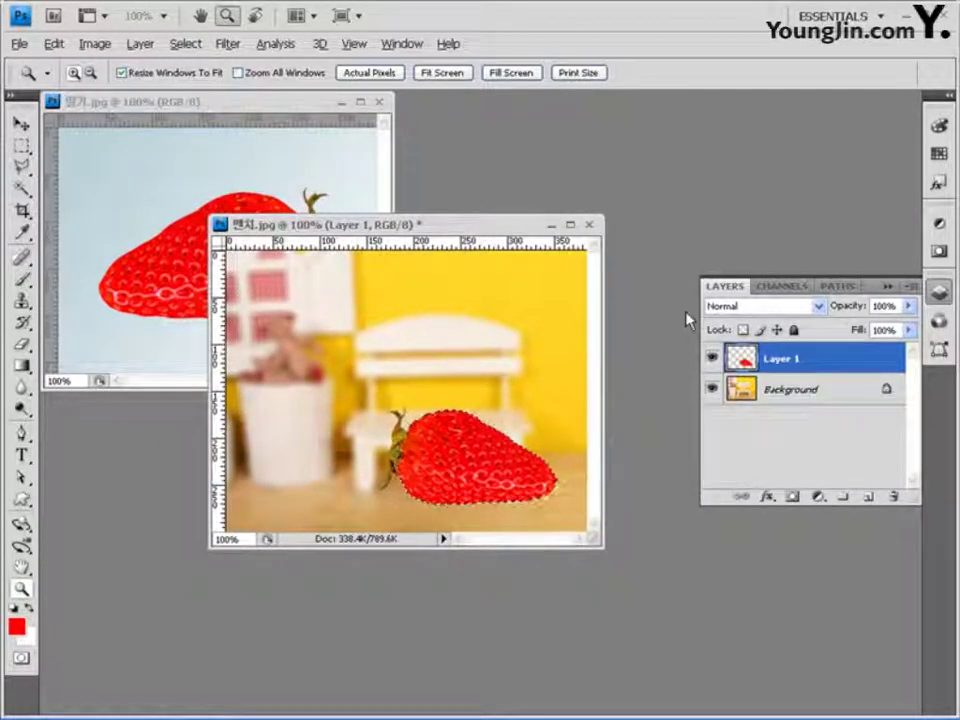
{"action": "left_click", "coordinate": [818, 497]}
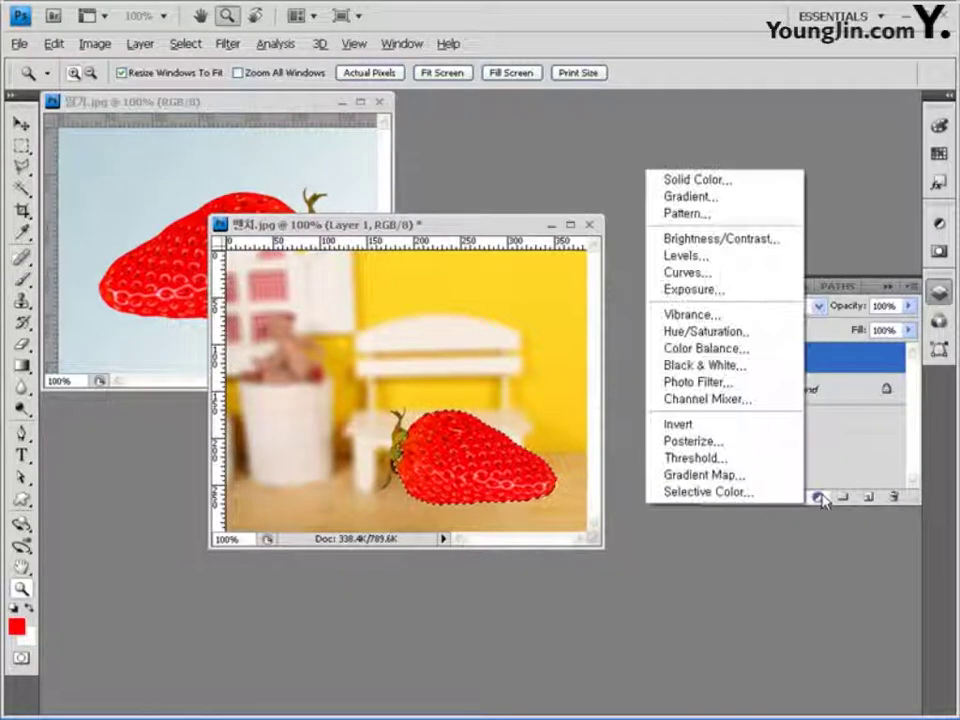
{"action": "left_click", "coordinate": [753, 339]}
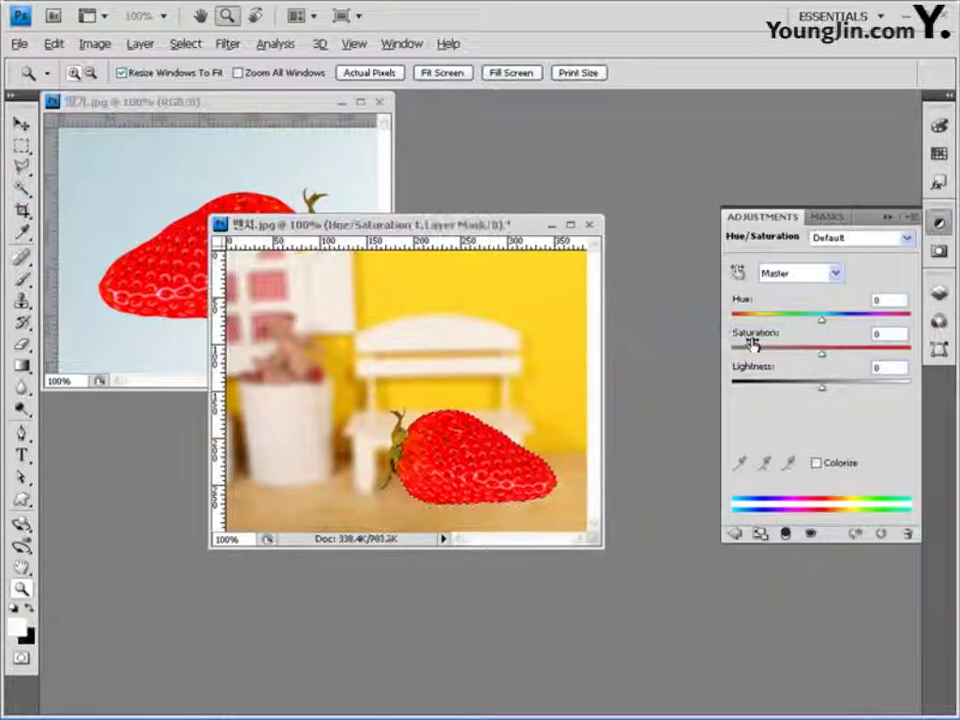
{"action": "left_click", "coordinate": [817, 464]}
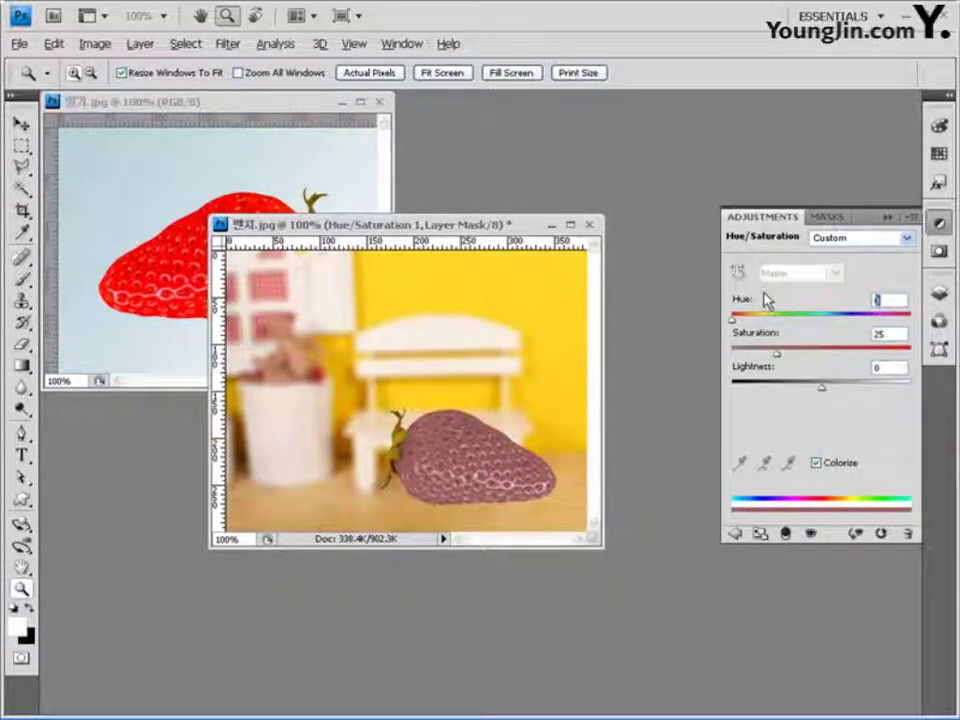
{"action": "type", "text": "280"}
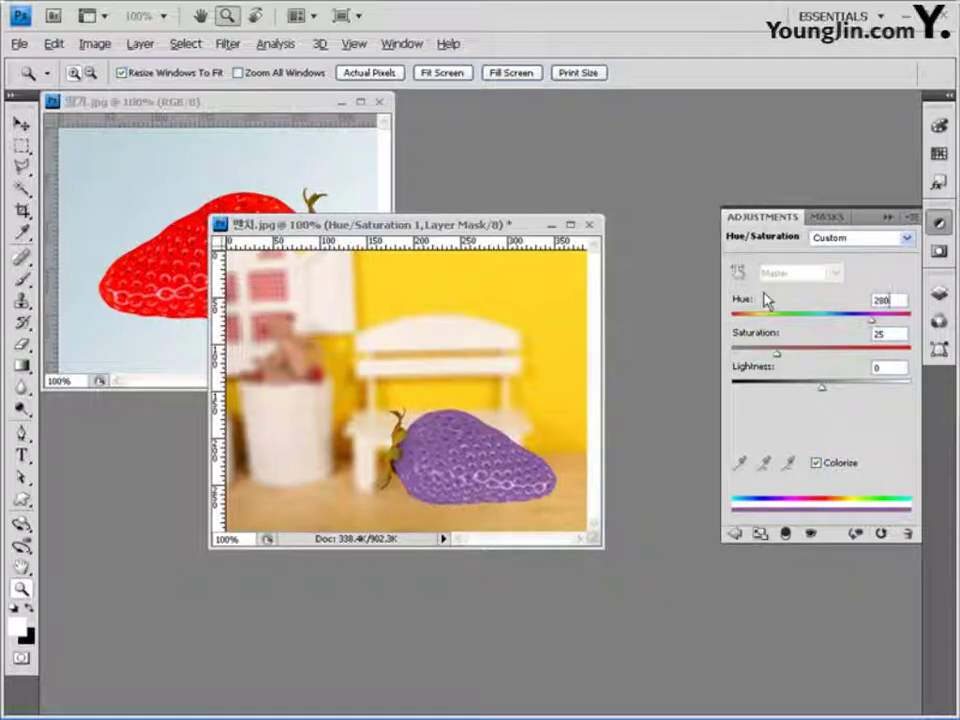
{"action": "key", "text": "Tab"}
{"action": "type", "text": "50"}
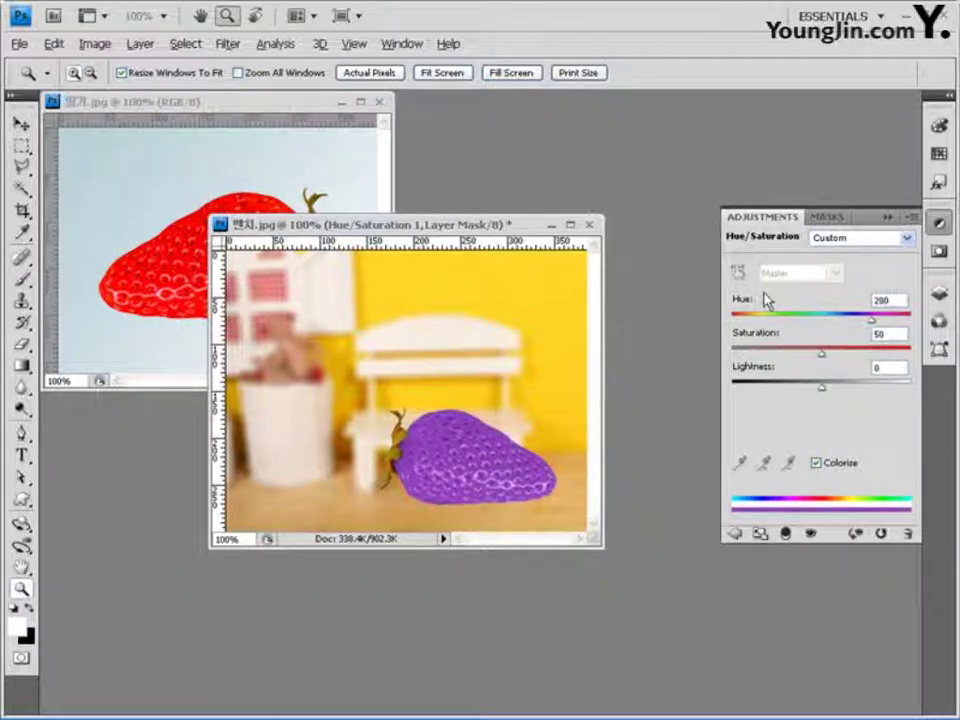
Step: Create a new white RGB document 400 pixels wide and 500 pixels high at 72 pixels/inch
{"action": "key", "text": "F7"}
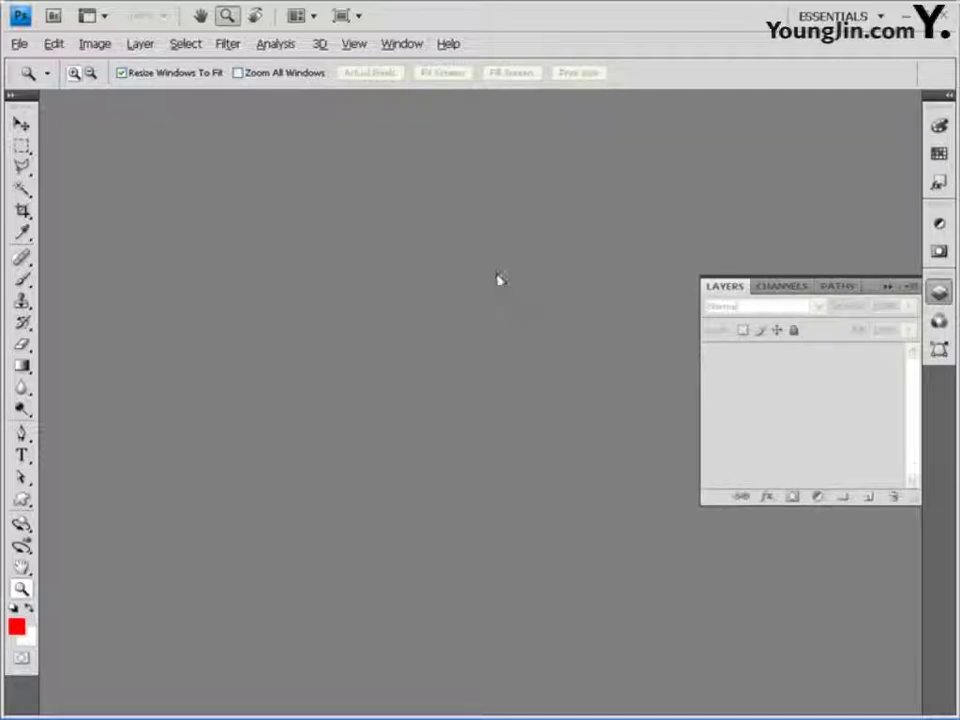
{"action": "left_click", "coordinate": [19, 43]}
{"action": "left_click", "coordinate": [40, 63]}
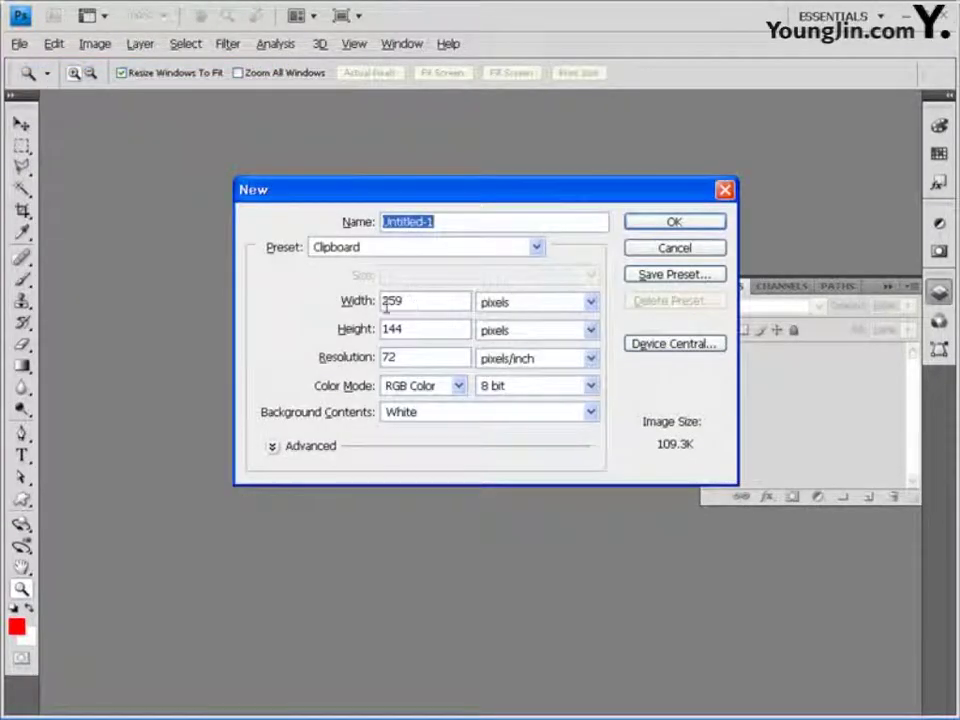
{"action": "left_click", "coordinate": [358, 302]}
{"action": "type", "text": "400"}
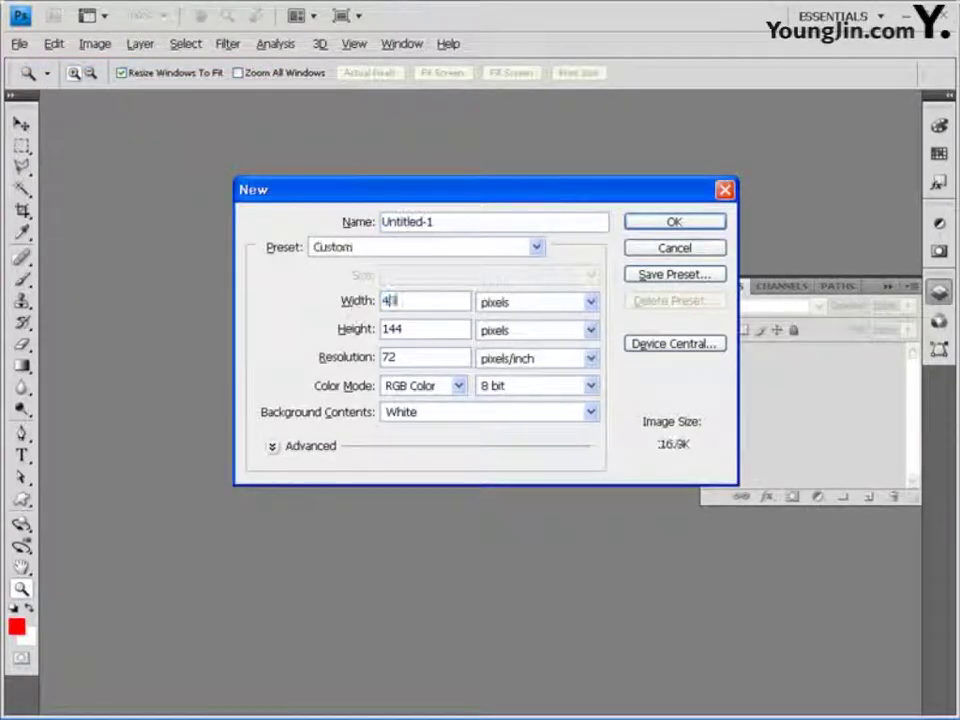
{"action": "key", "text": "Tab"}
{"action": "key", "text": "Tab"}
{"action": "type", "text": "500"}
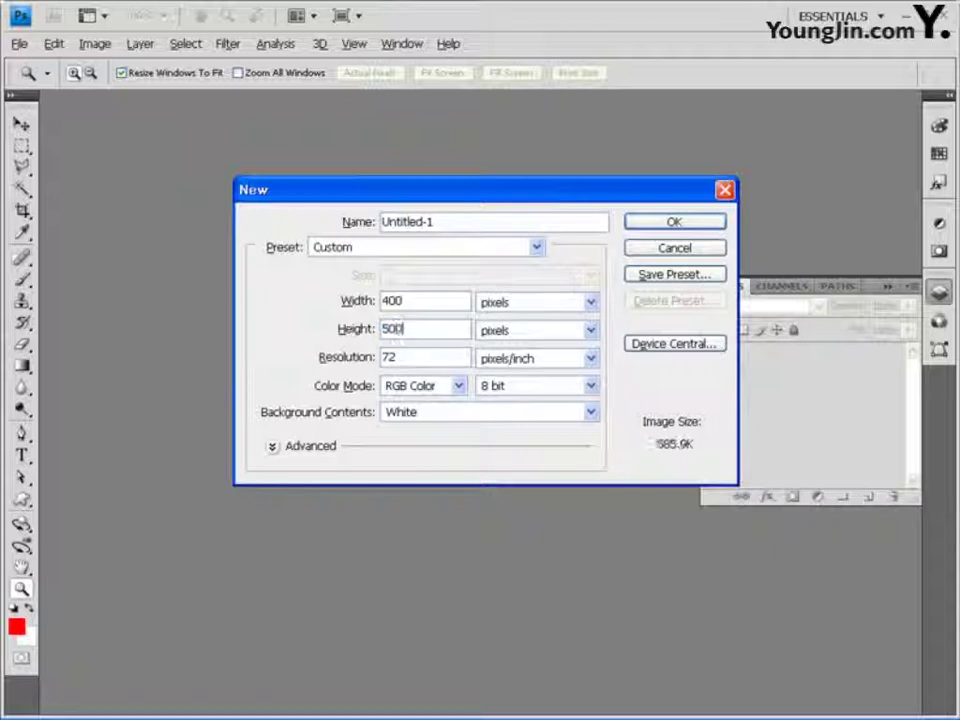
{"action": "key", "text": "Tab"}
{"action": "key", "text": "Tab"}
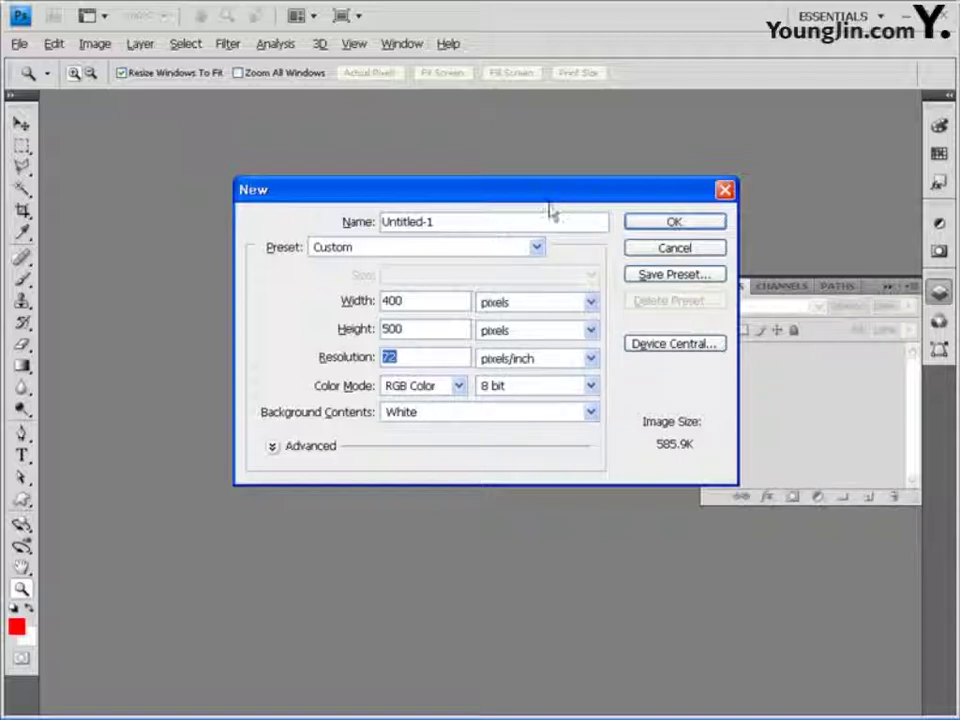
{"action": "left_click", "coordinate": [674, 221]}
{"action": "left_click_drag", "start_coordinate": [311, 111], "coordinate": [375, 139]}
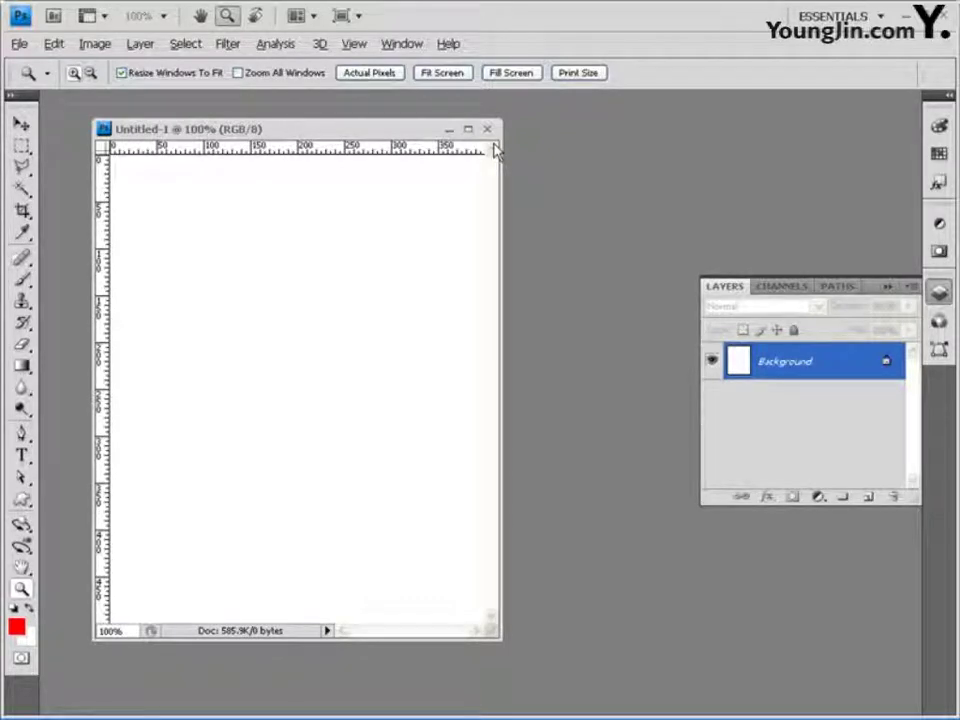
Step: Open the images 분수, 커피 and LOVE together from the Chapter02 folder, browsing the files as thumbnails
{"action": "double_click", "coordinate": [655, 201]}
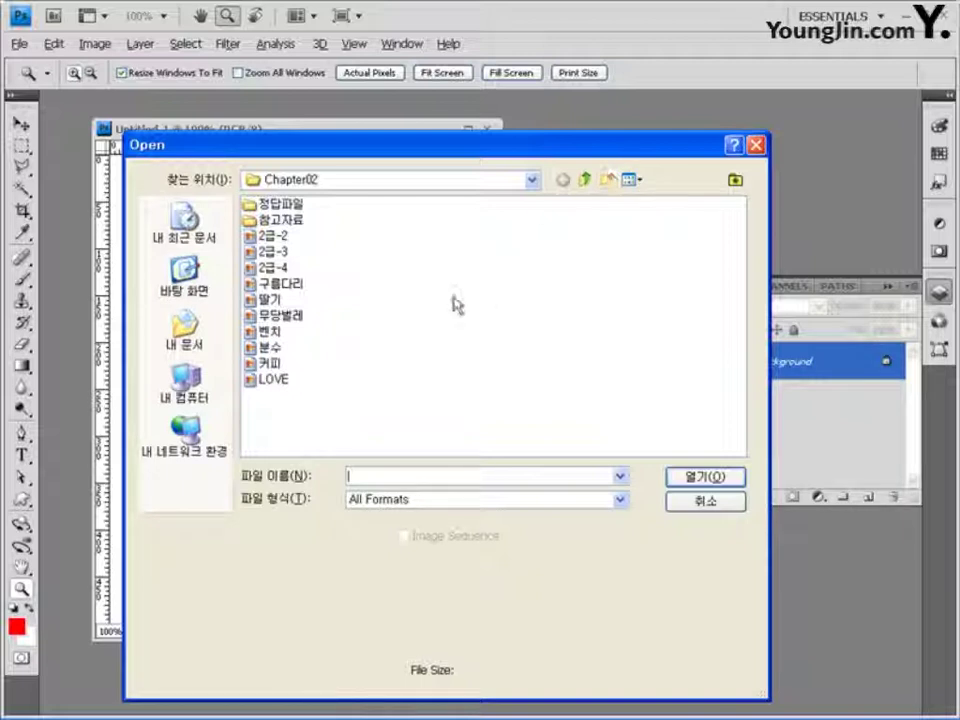
{"action": "left_click", "coordinate": [633, 181]}
{"action": "left_click", "coordinate": [660, 203]}
{"action": "left_click_drag", "start_coordinate": [745, 245], "coordinate": [748, 330]}
{"action": "left_click", "coordinate": [426, 413]}
{"action": "mouse_move", "coordinate": [622, 405]}
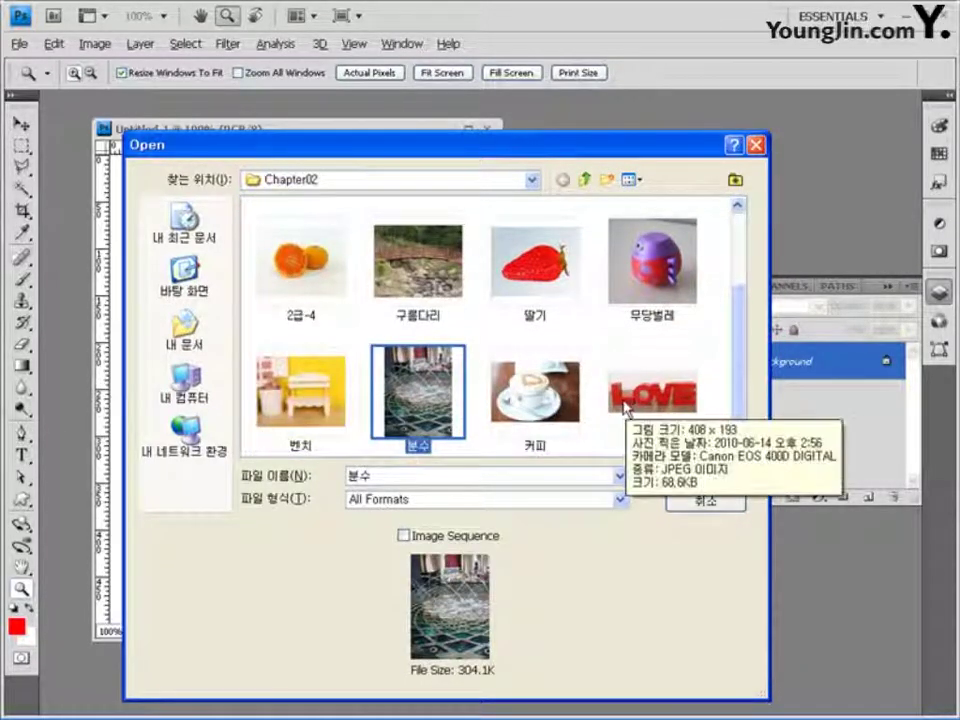
{"action": "left_click", "coordinate": [535, 392], "text": "ctrl"}
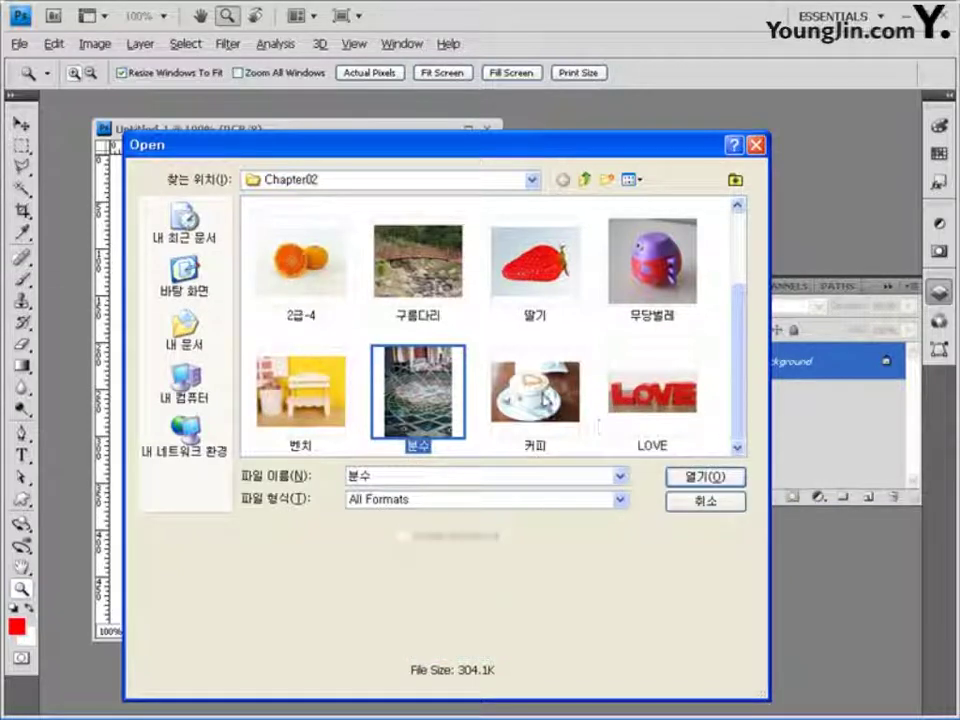
{"action": "left_click", "coordinate": [652, 393], "text": "ctrl"}
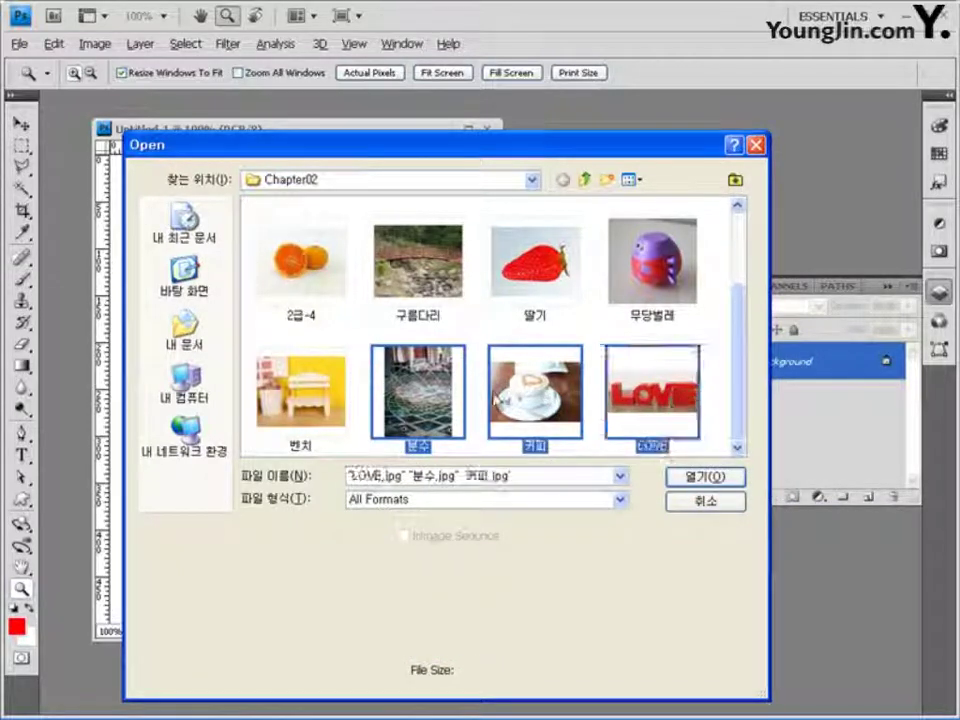
{"action": "left_click", "coordinate": [716, 477]}
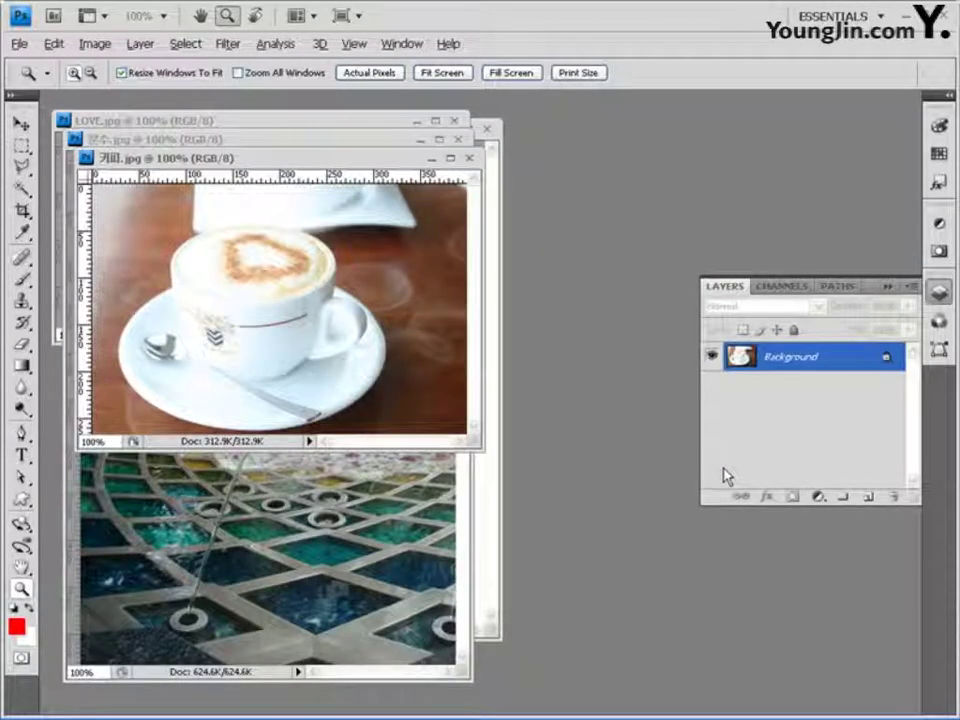
Step: Copy the whole 분수 fountain image and paste it into the blank Untitled-1 document
{"action": "left_click", "coordinate": [390, 565]}
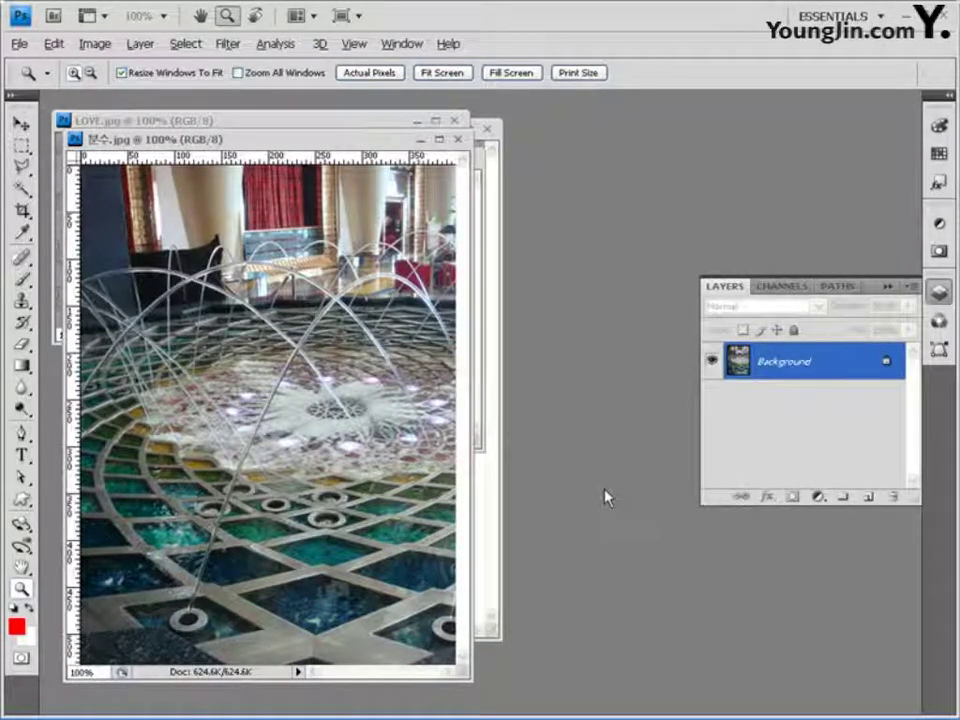
{"action": "key", "text": "ctrl+a"}
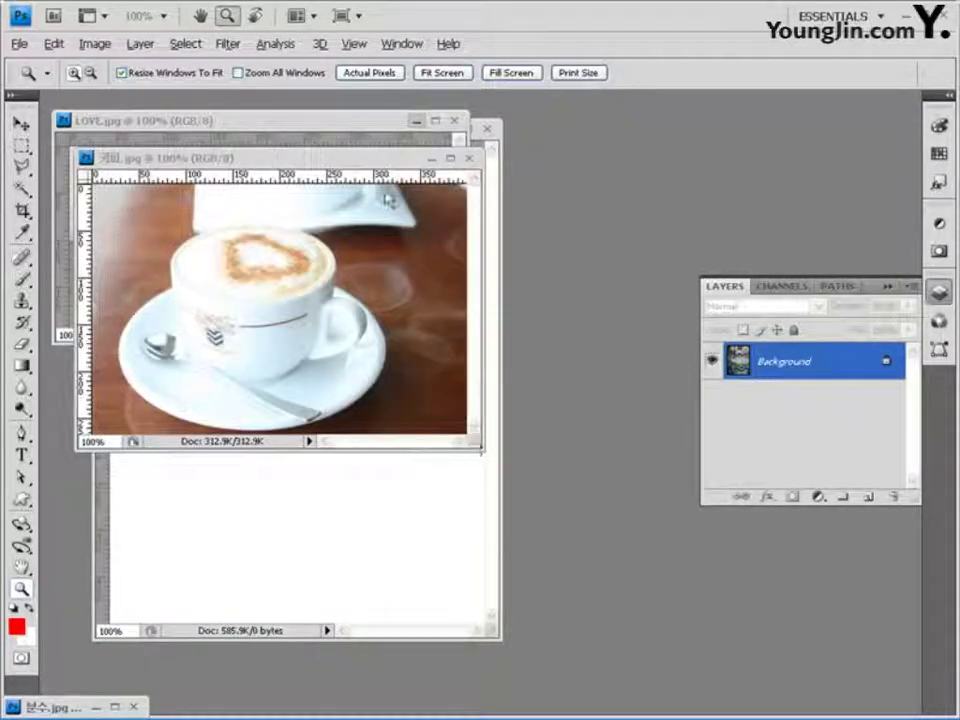
{"action": "key", "text": "ctrl+Tab"}
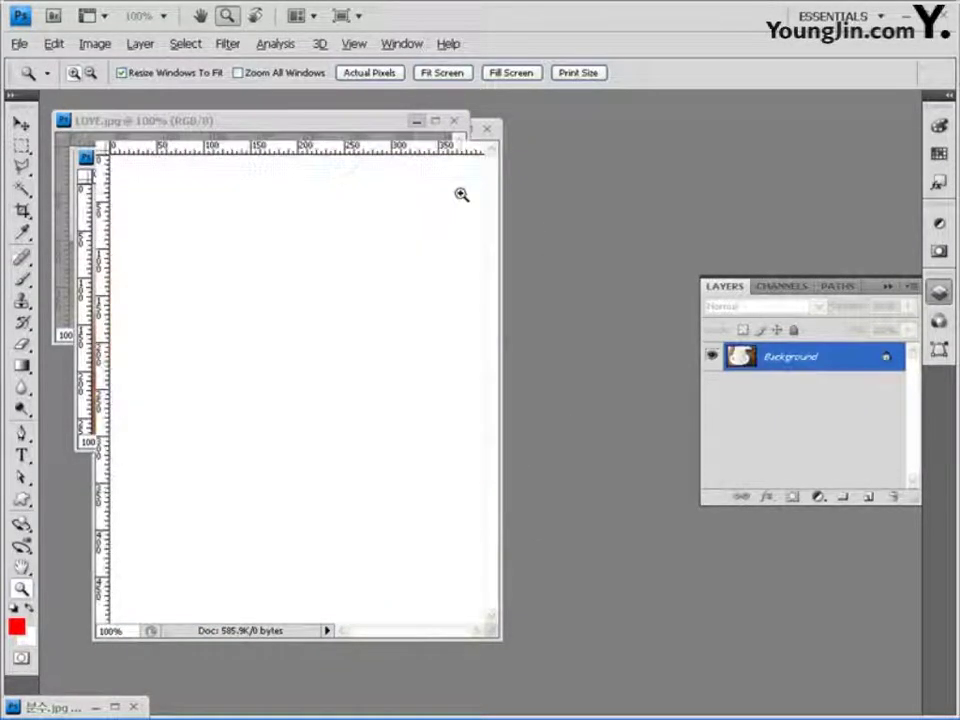
{"action": "left_click_drag", "start_coordinate": [437, 137], "coordinate": [553, 161]}
{"action": "key", "text": "ctrl+v"}
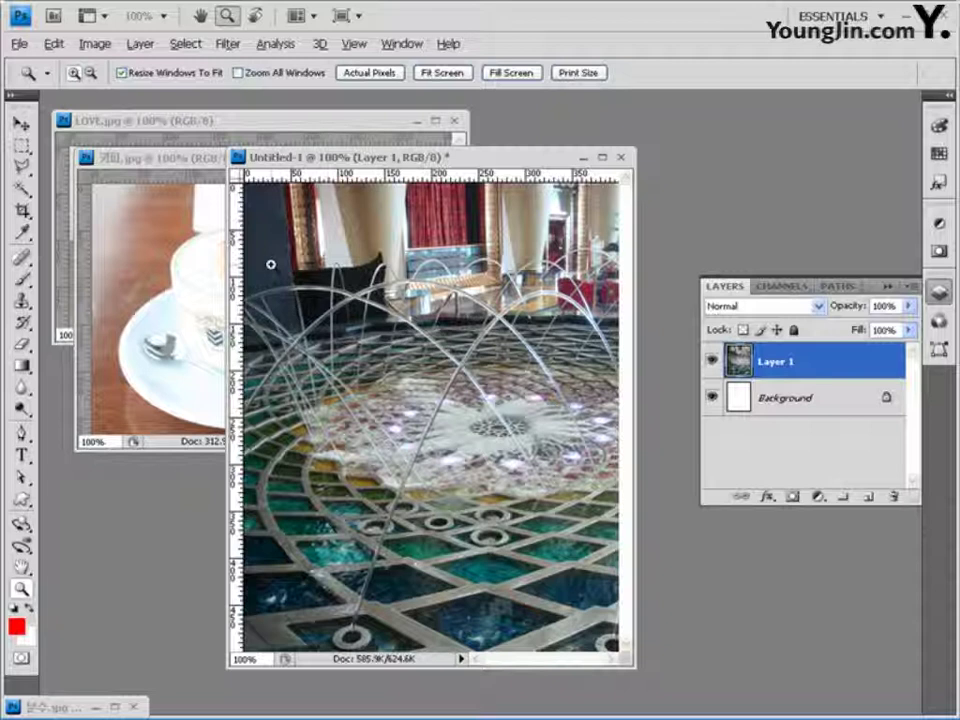
Step: Place vertical guides at 50 and 350 pixels and horizontal guides at 50 and 450 pixels on the fountain document
{"action": "left_click", "coordinate": [20, 122]}
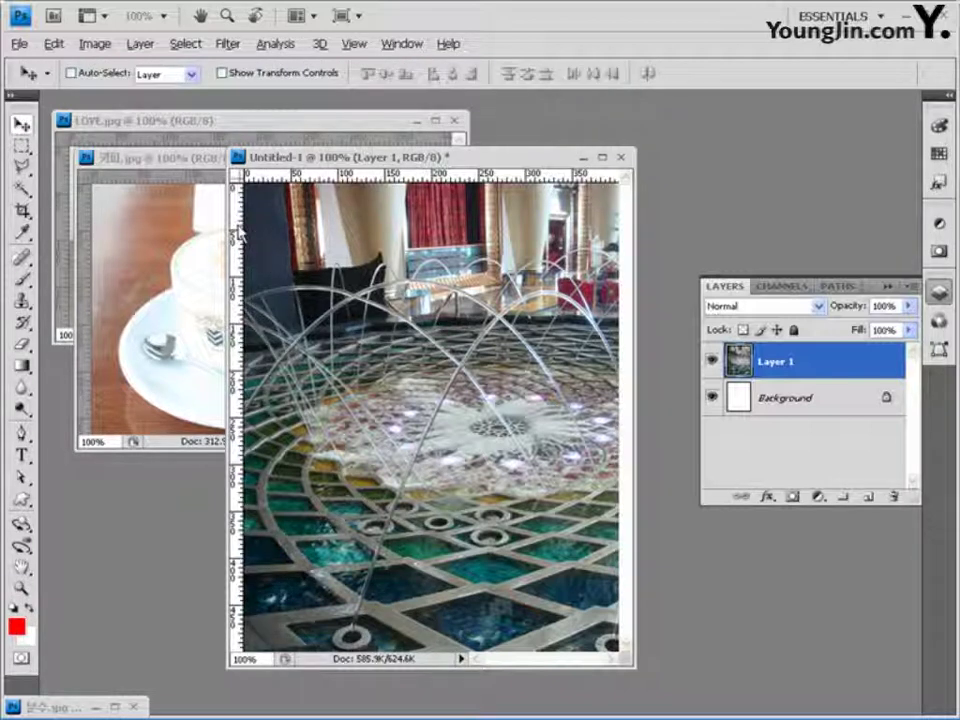
{"action": "left_click_drag", "start_coordinate": [247, 232], "coordinate": [290, 224]}
{"action": "left_click_drag", "start_coordinate": [347, 180], "coordinate": [339, 229]}
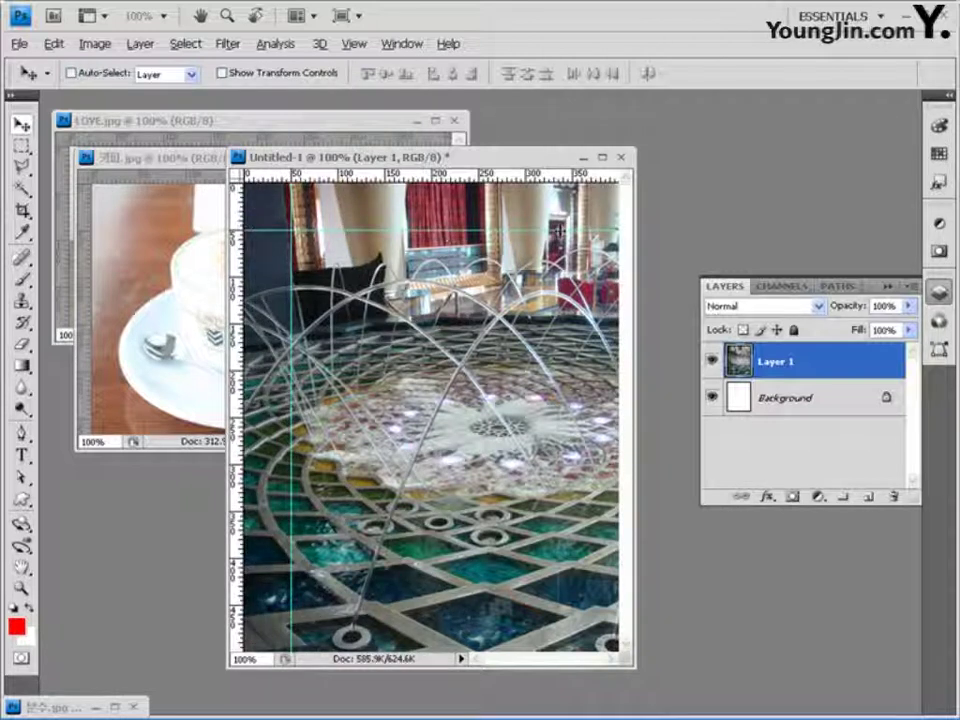
{"action": "left_click_drag", "start_coordinate": [428, 178], "coordinate": [572, 188]}
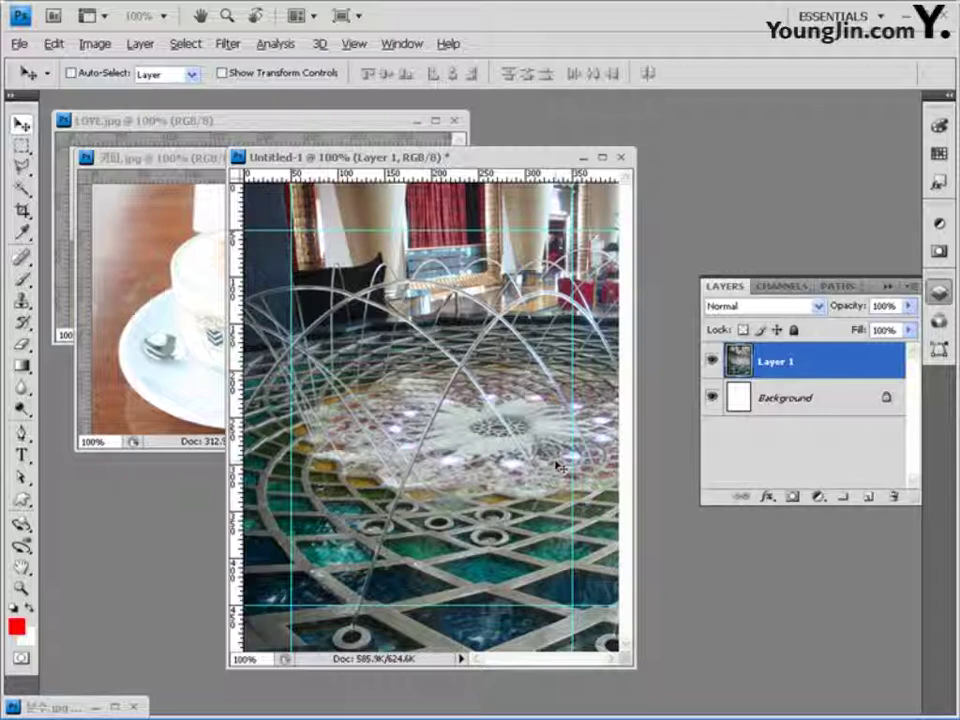
{"action": "left_click", "coordinate": [354, 43]}
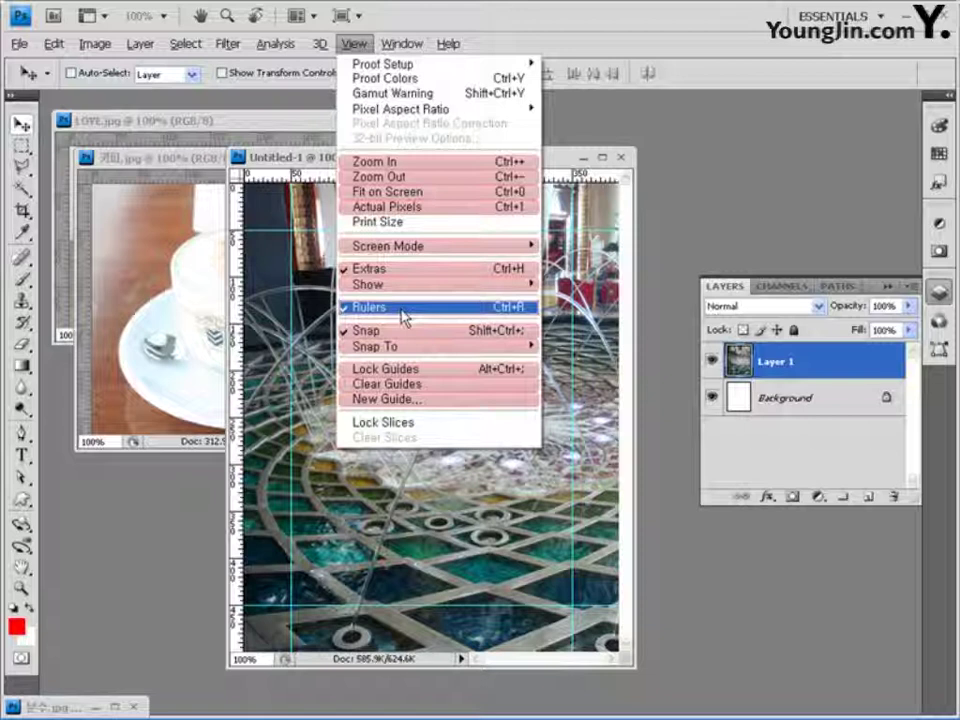
{"action": "key", "text": "Escape"}
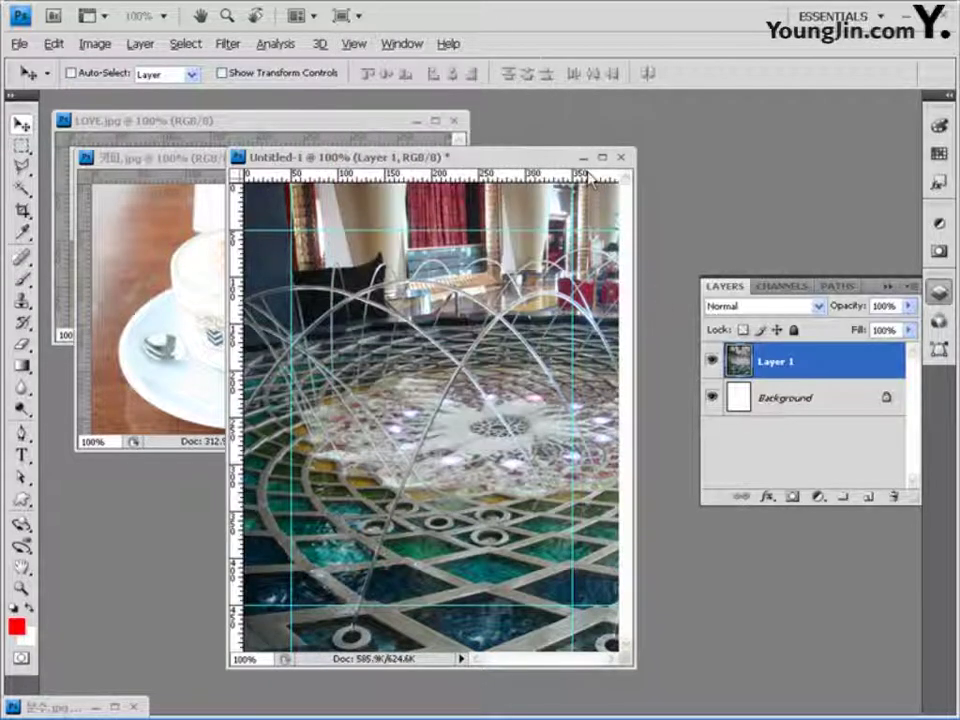
Step: Select the rectangle enclosed by the four guides with the Rectangular Marquee and check the snapping options
{"action": "left_click", "coordinate": [21, 145]}
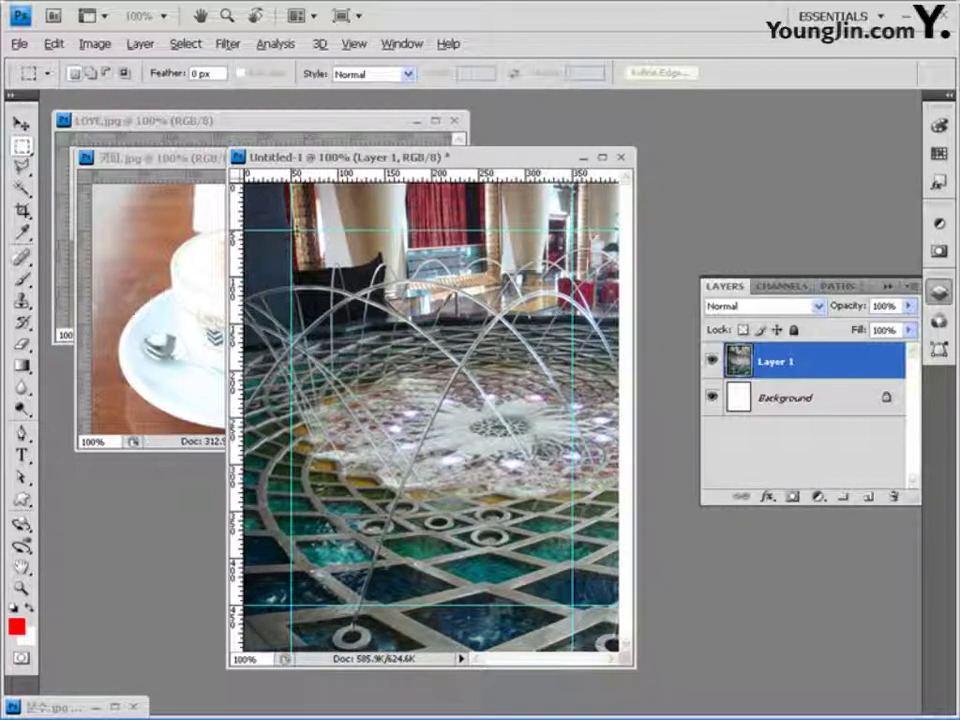
{"action": "left_click_drag", "start_coordinate": [291, 230], "coordinate": [571, 609]}
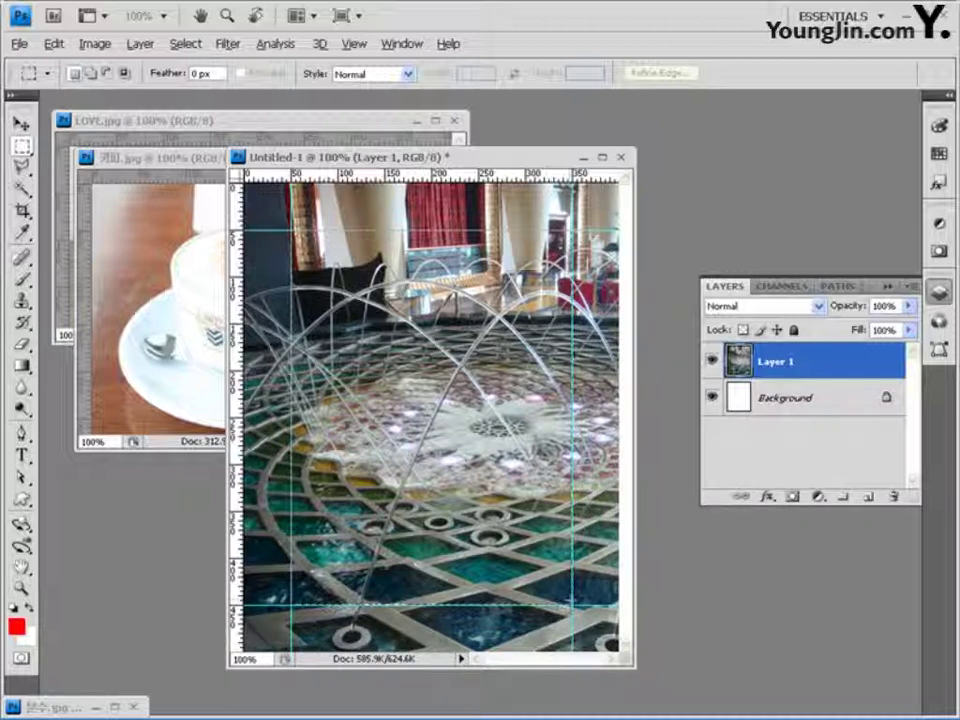
{"action": "left_click_drag", "start_coordinate": [571, 606], "coordinate": [571, 606]}
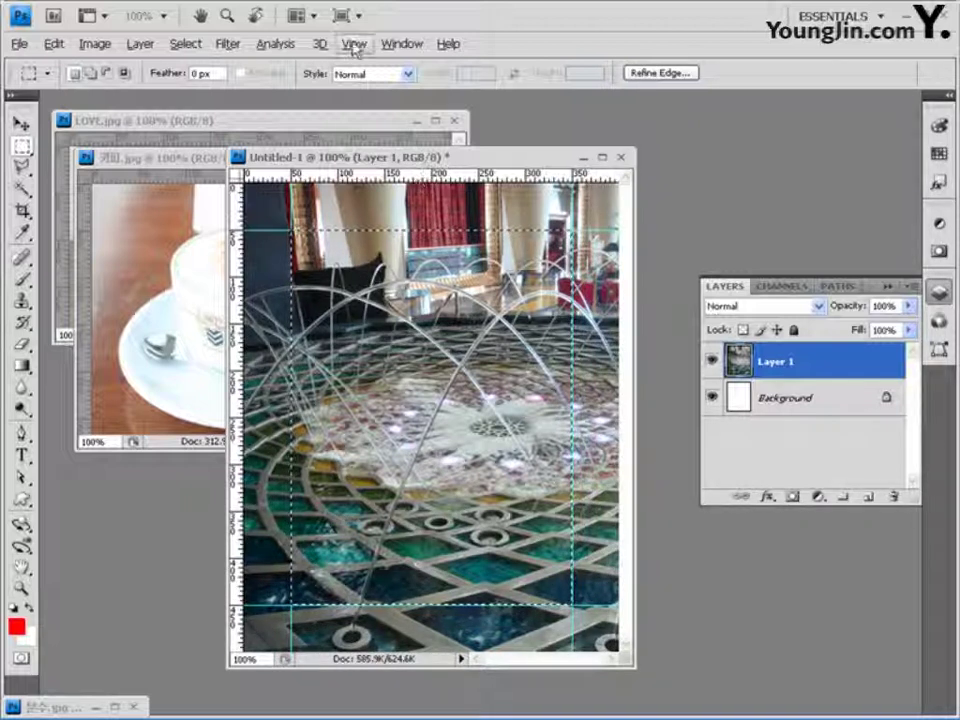
{"action": "left_click", "coordinate": [354, 43]}
{"action": "mouse_move", "coordinate": [390, 346]}
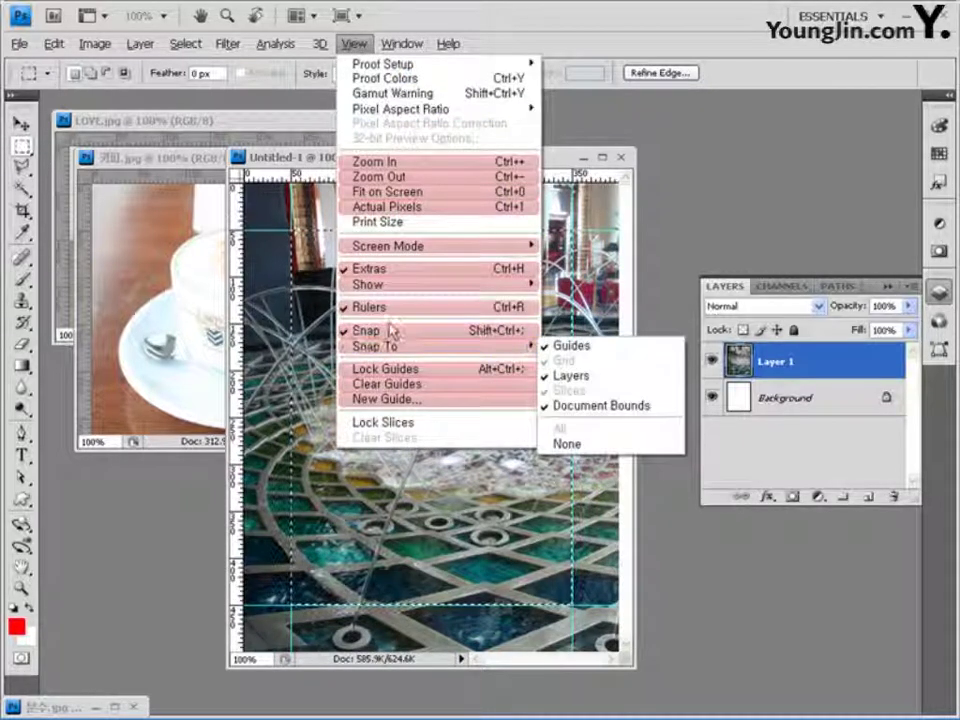
{"action": "left_click", "coordinate": [563, 157]}
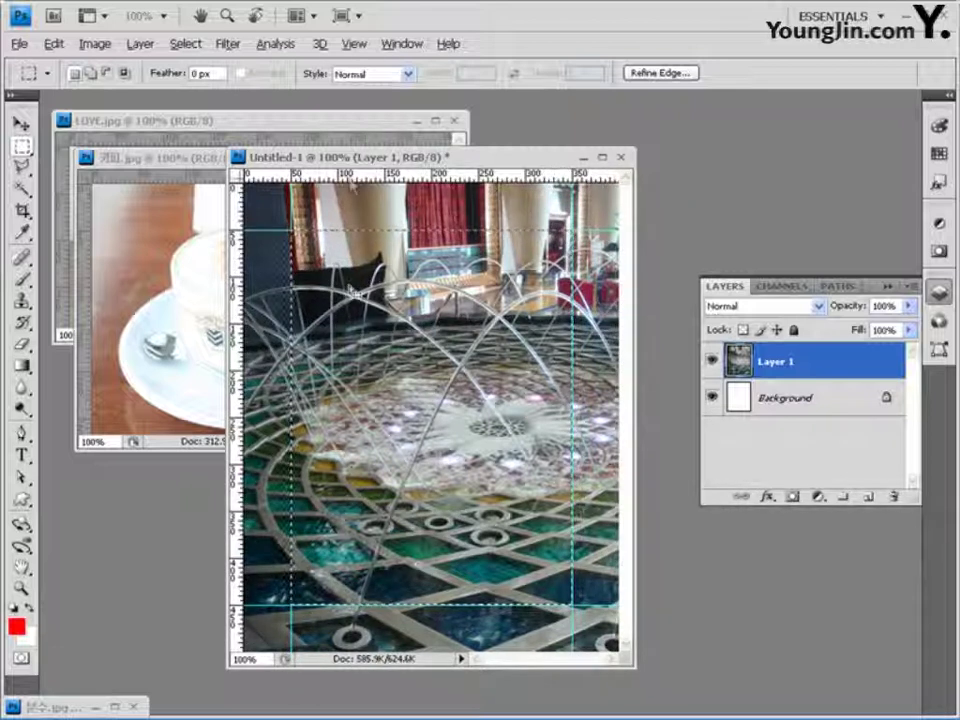
Step: Invert the rectangular selection, copy the outer frame of the fountain image to a new layer and check Layer 1's visibility
{"action": "left_click", "coordinate": [185, 44]}
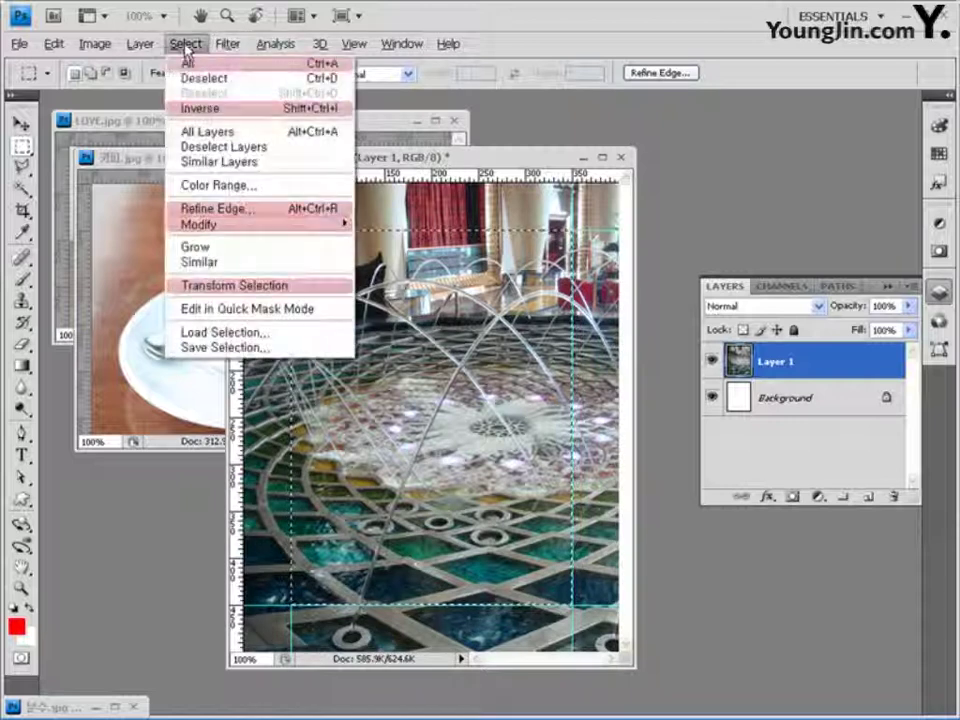
{"action": "left_click", "coordinate": [200, 109]}
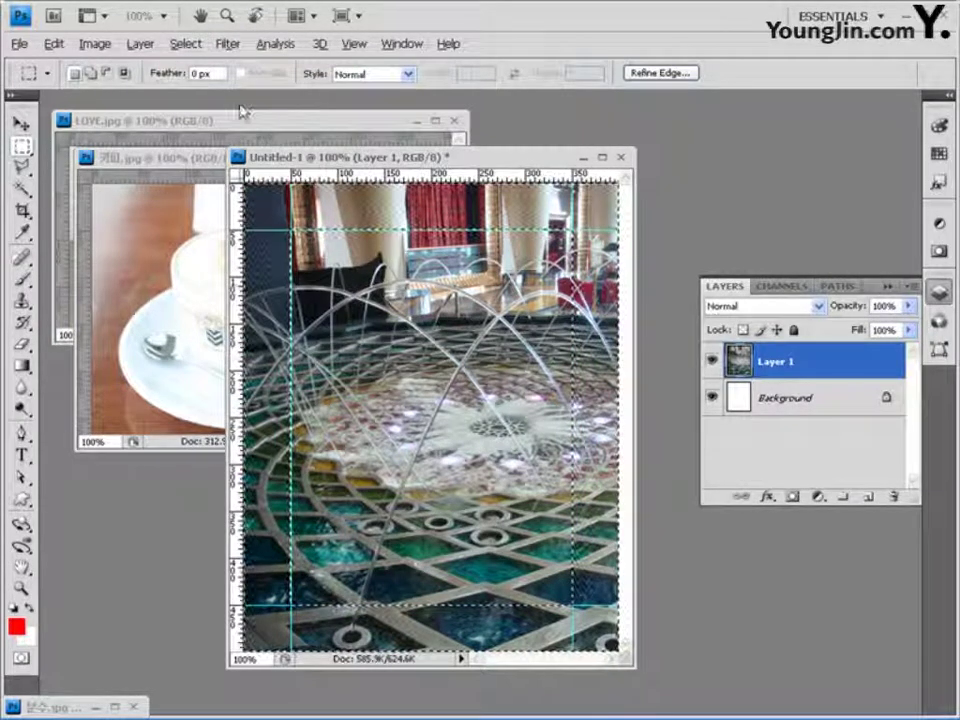
{"action": "left_click", "coordinate": [142, 44]}
{"action": "mouse_move", "coordinate": [150, 64]}
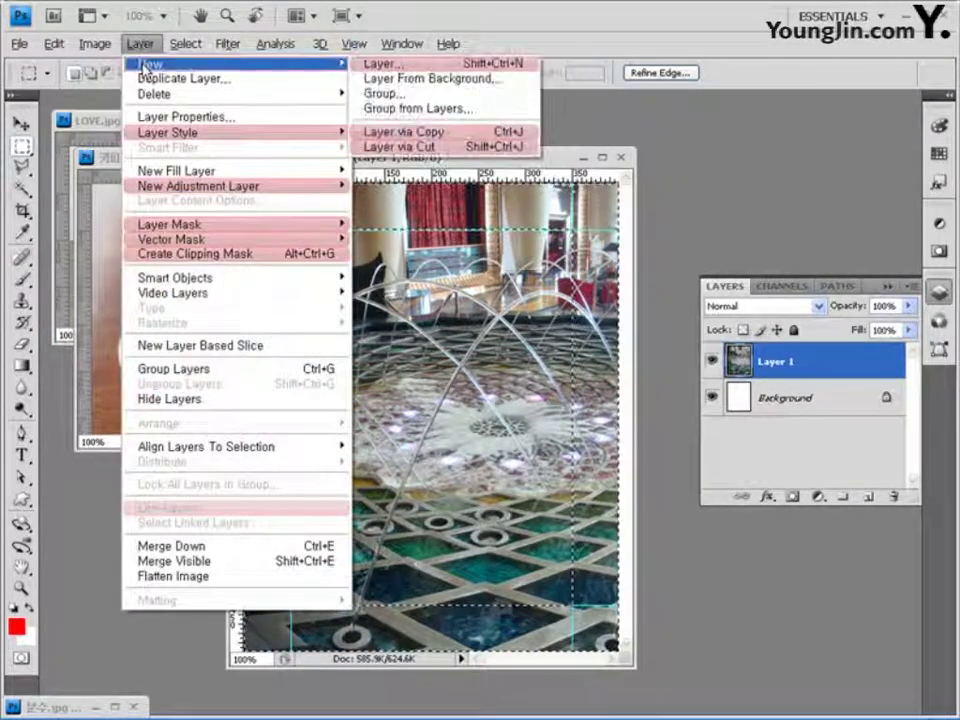
{"action": "left_click", "coordinate": [447, 143]}
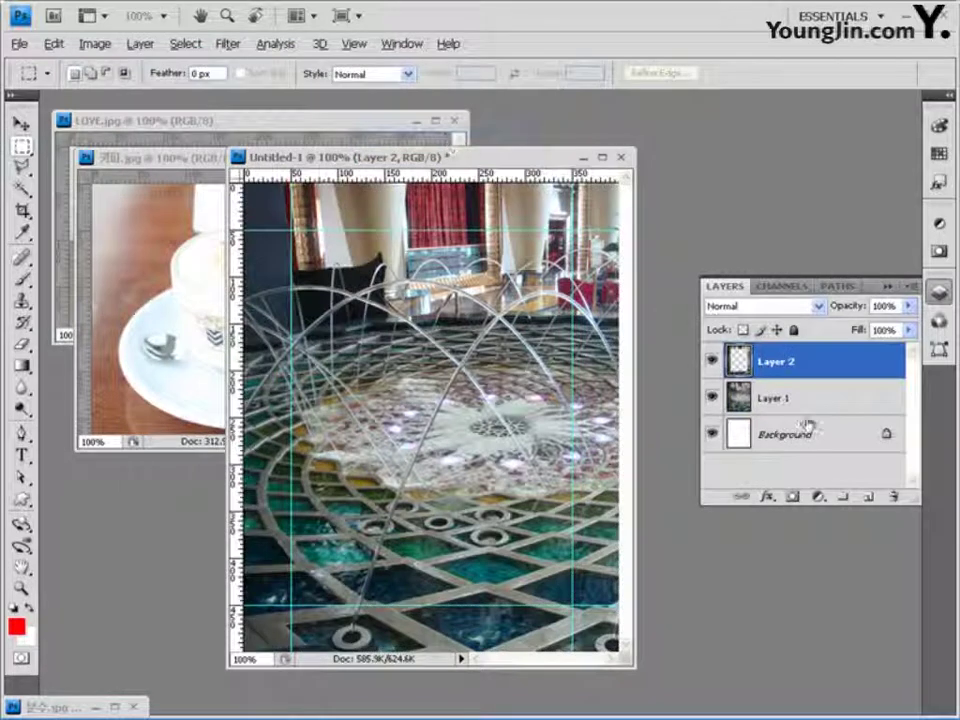
{"action": "left_click", "coordinate": [712, 398]}
{"action": "left_click", "coordinate": [712, 398]}
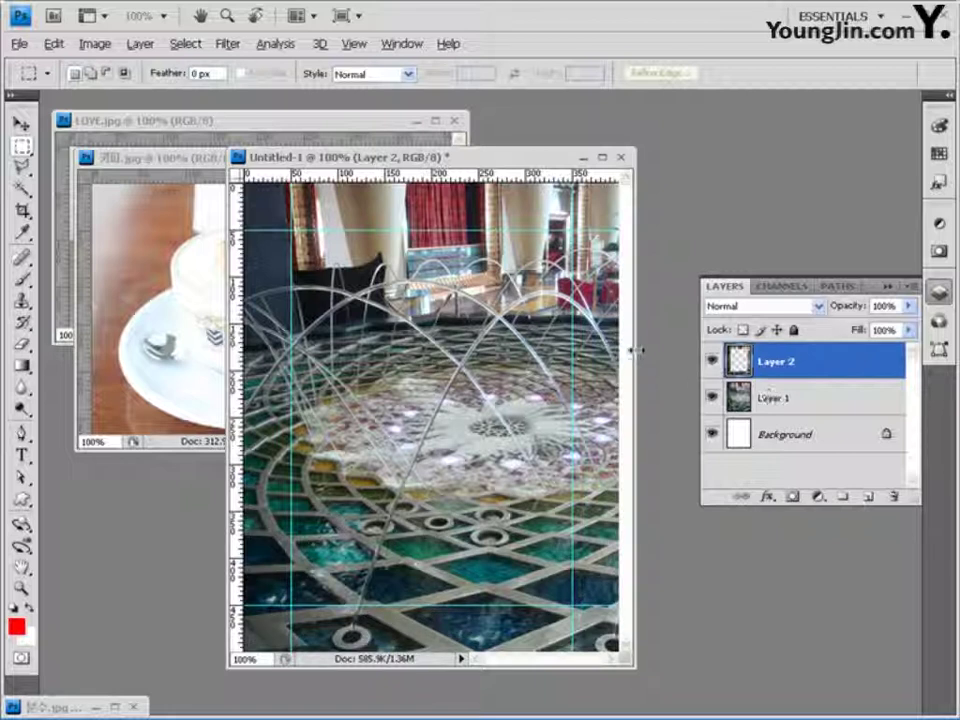
Step: Apply the Patchwork texture filter to the frame on Layer 2 with Square Size 4 and Relief 8
{"action": "left_click", "coordinate": [234, 44]}
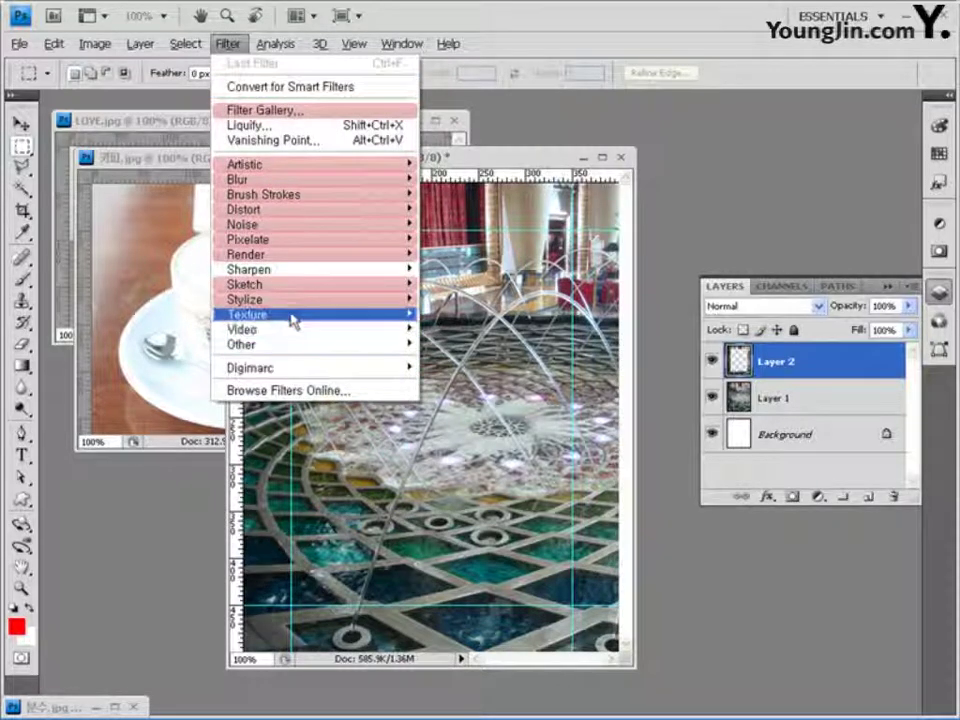
{"action": "mouse_move", "coordinate": [291, 317]}
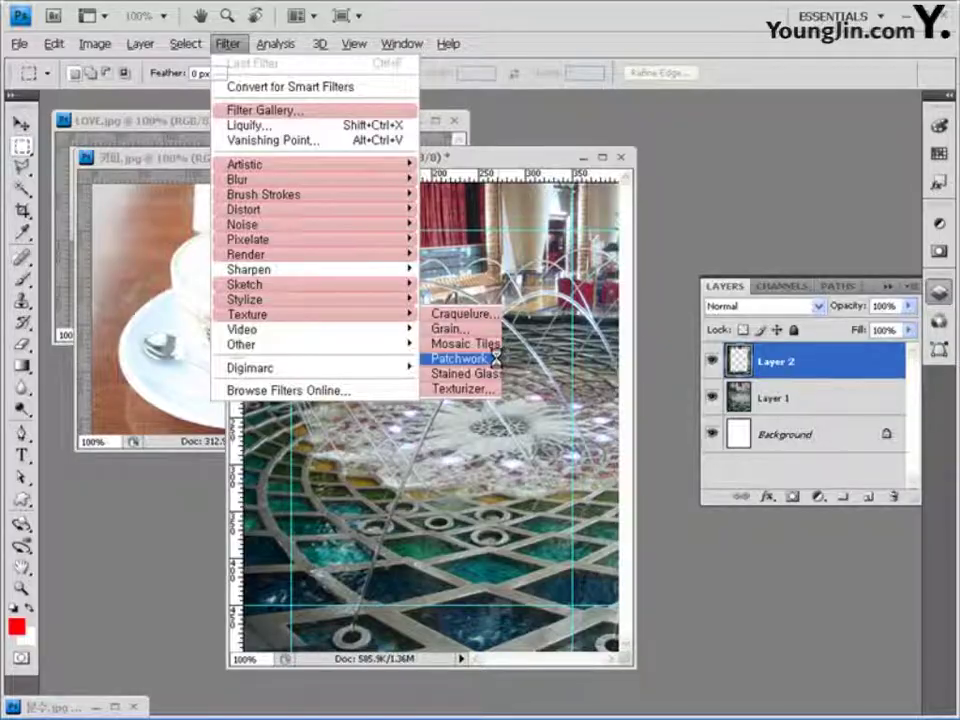
{"action": "left_click", "coordinate": [498, 362]}
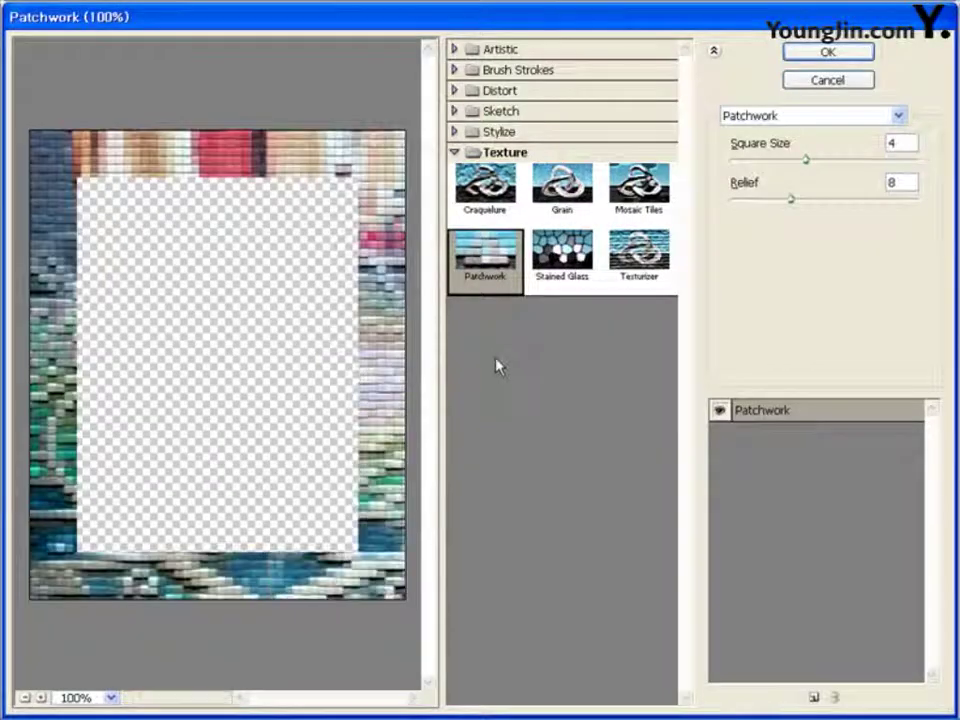
{"action": "left_click", "coordinate": [827, 55]}
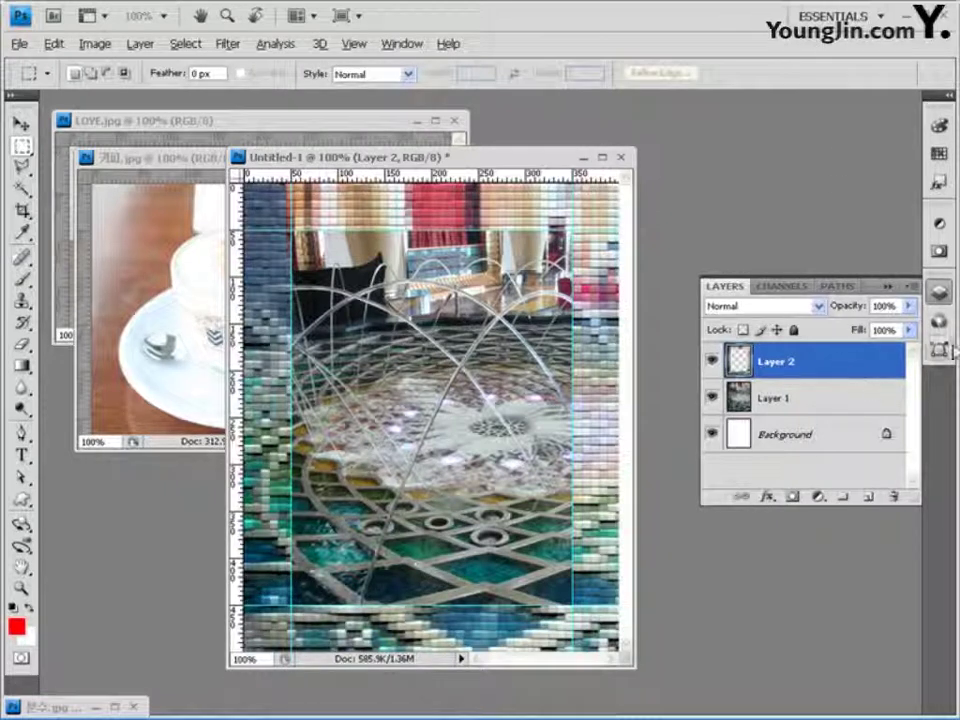
Step: Add a Stroke layer style to the frame on Layer 2 with a size of 6 px, position Outside and colour ff6600
{"action": "left_click", "coordinate": [768, 500]}
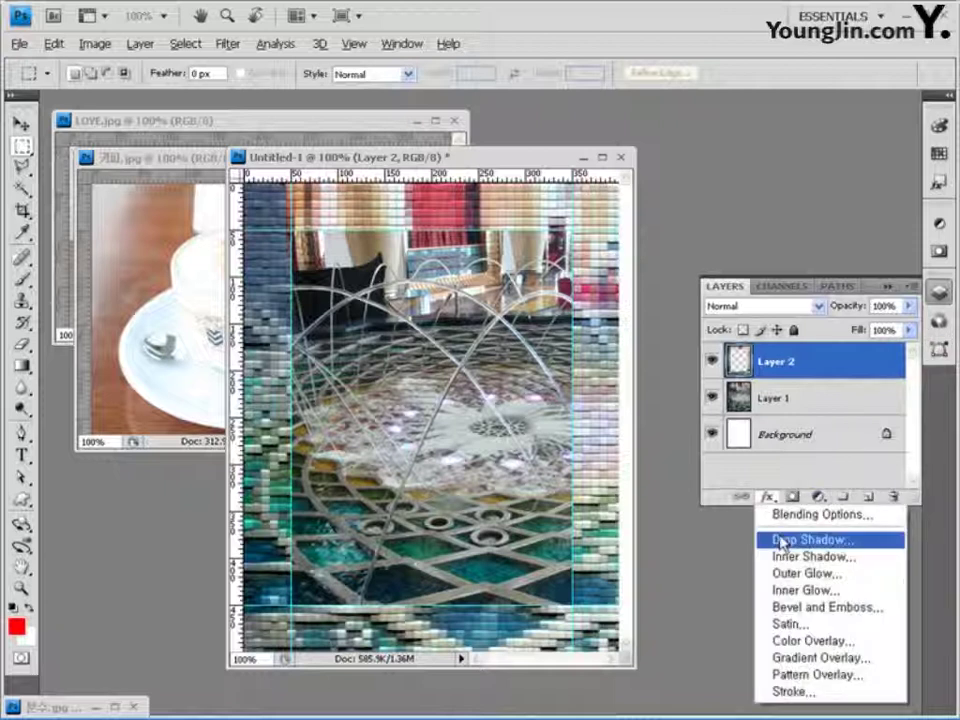
{"action": "left_click", "coordinate": [785, 690]}
{"action": "left_click_drag", "start_coordinate": [712, 315], "coordinate": [854, 312]}
{"action": "left_click", "coordinate": [711, 369]}
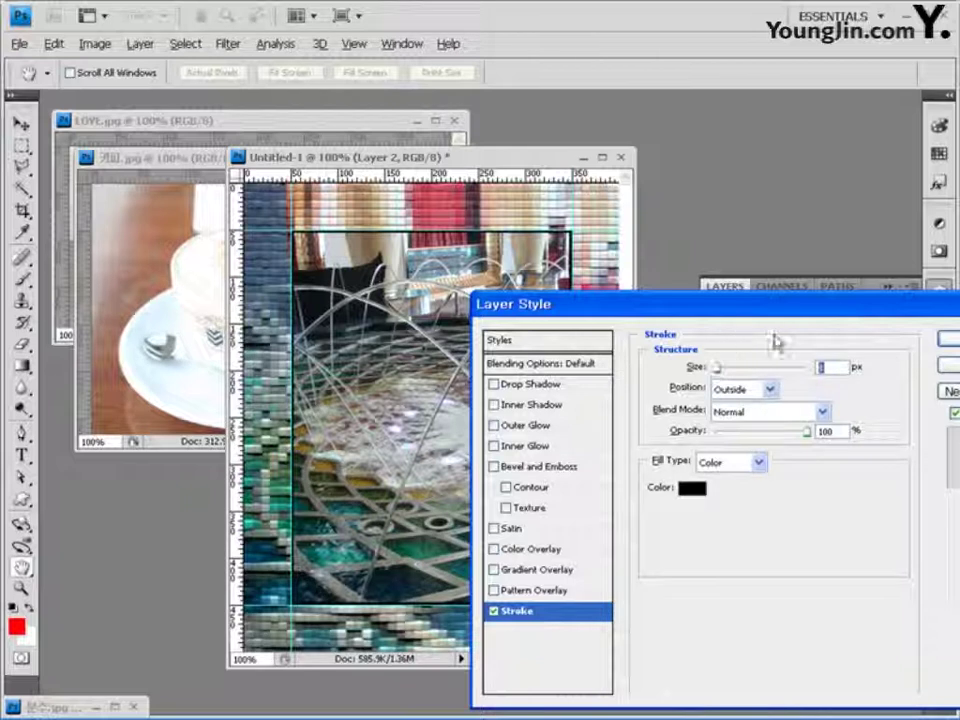
{"action": "type", "text": "6"}
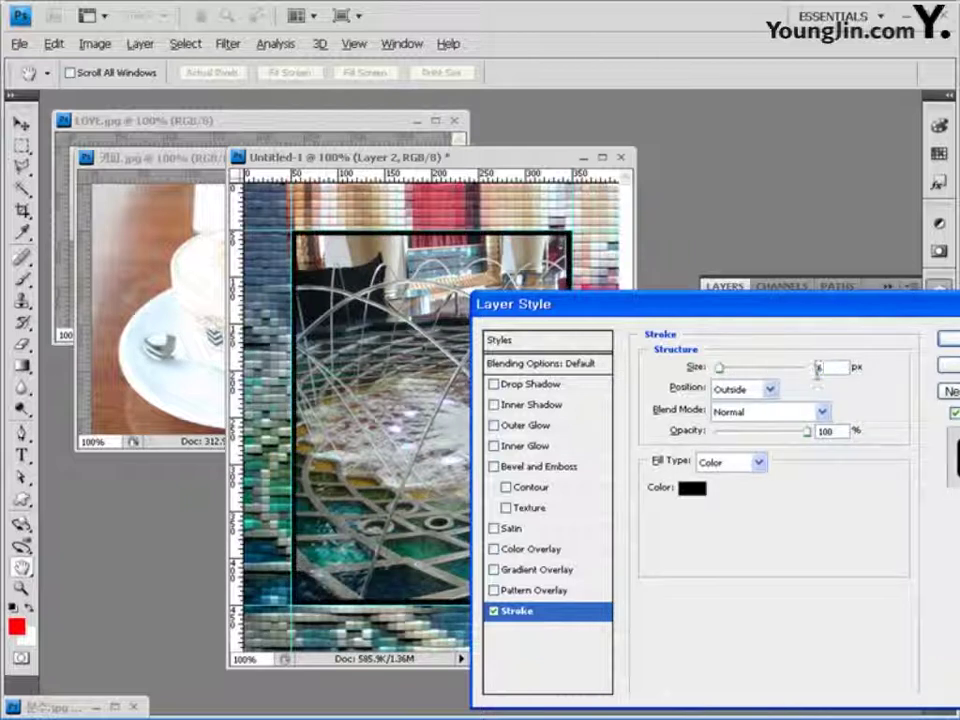
{"action": "left_click", "coordinate": [686, 507]}
{"action": "double_click", "coordinate": [535, 468]}
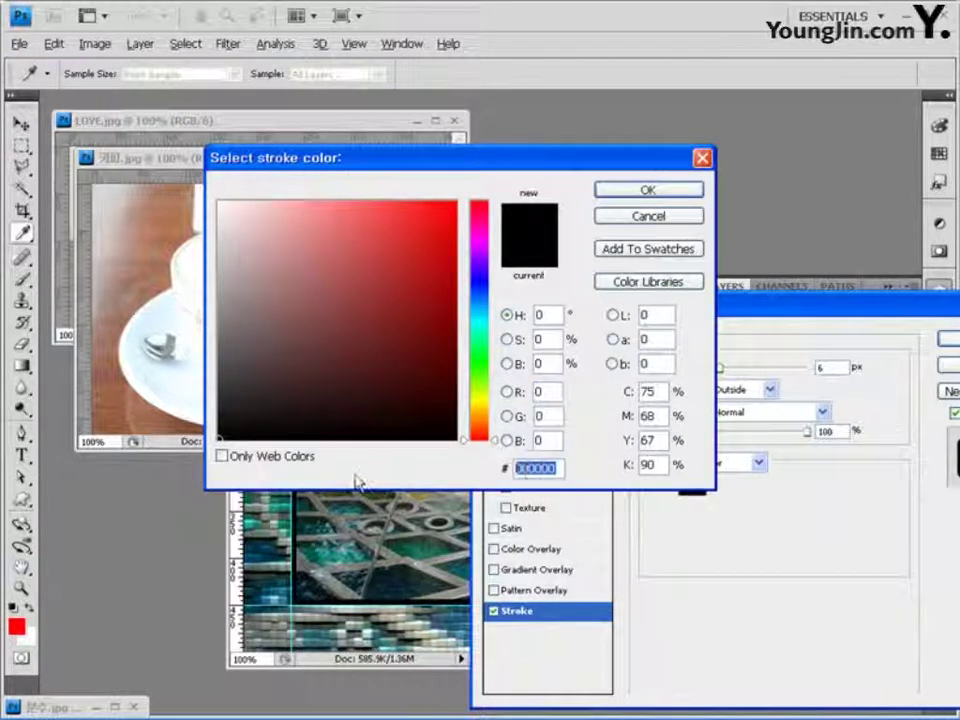
{"action": "type", "text": "ff6600"}
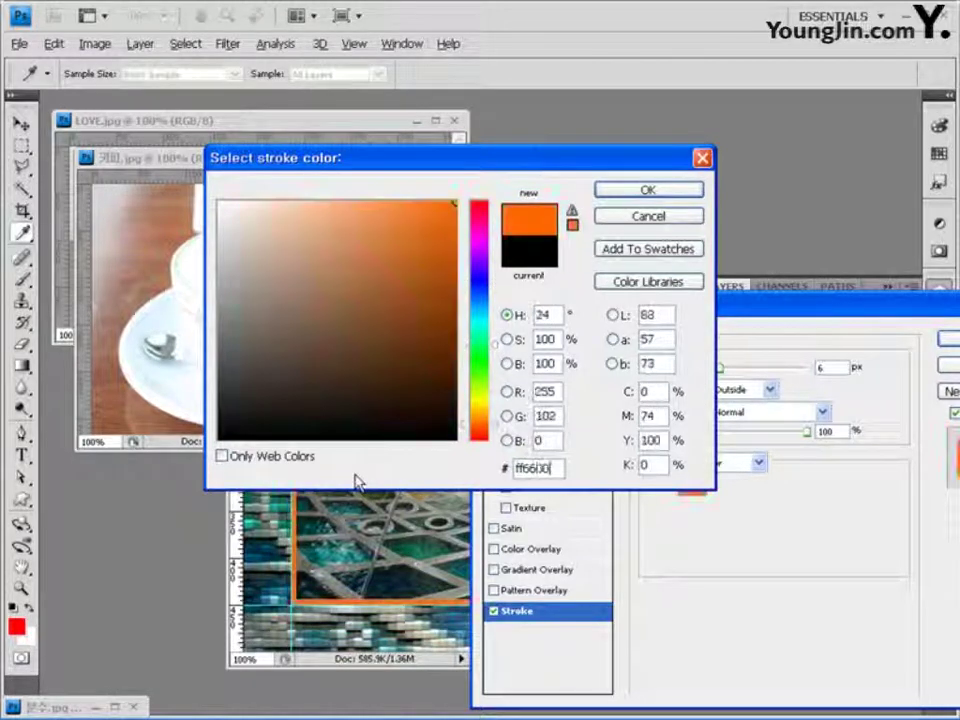
{"action": "key", "text": "Return"}
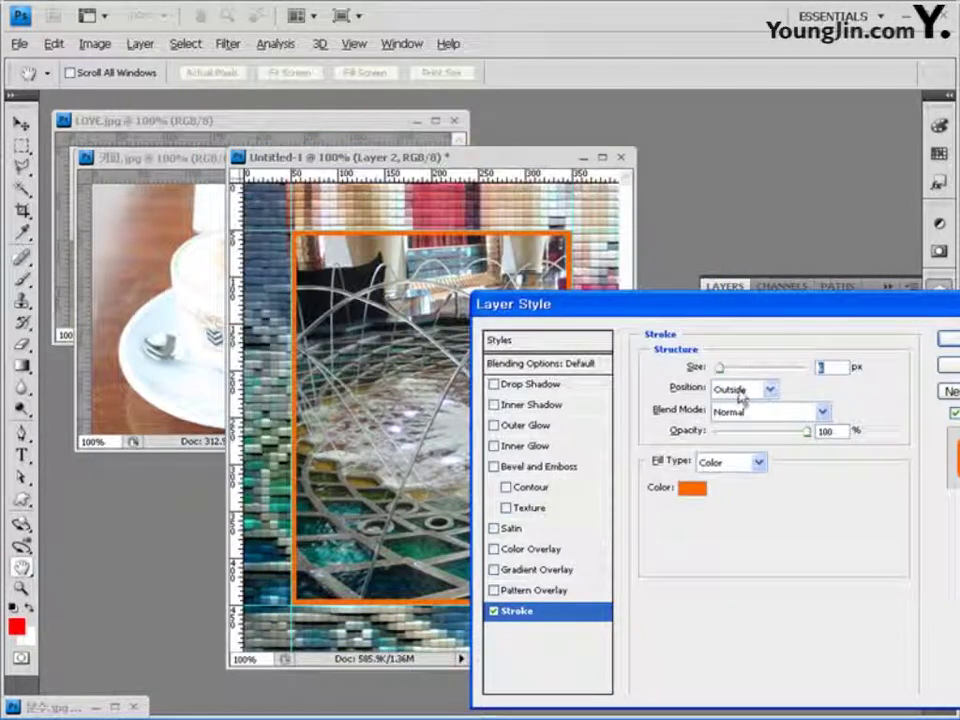
{"action": "left_click_drag", "start_coordinate": [722, 305], "coordinate": [416, 442]}
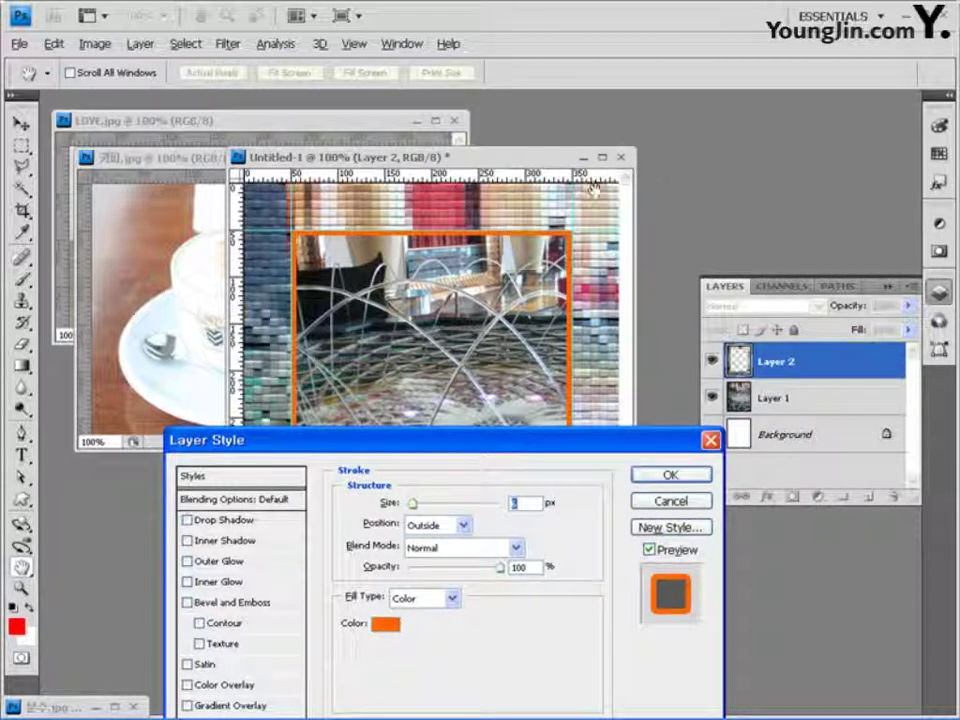
{"action": "left_click", "coordinate": [676, 476]}
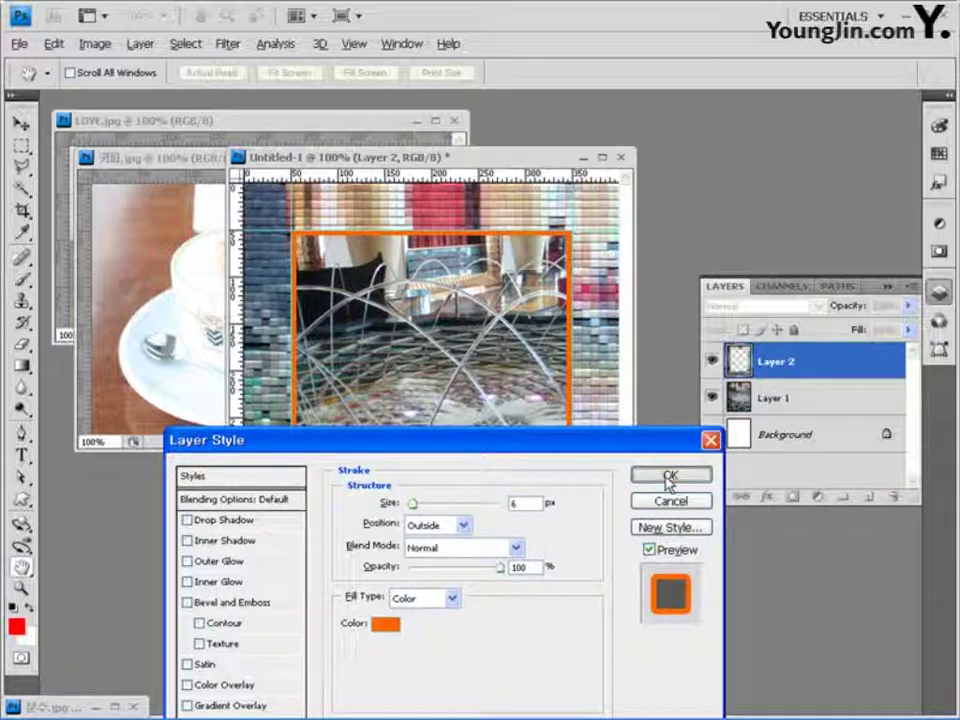
Step: Add a Drop Shadow with the default settings to Layer 2's frame and apply the layer styles
{"action": "mouse_move", "coordinate": [632, 444]}
{"action": "left_mouse_down"}
{"action": "mouse_move", "coordinate": [720, 208]}
{"action": "mouse_move", "coordinate": [726, 162]}
{"action": "left_mouse_up"}
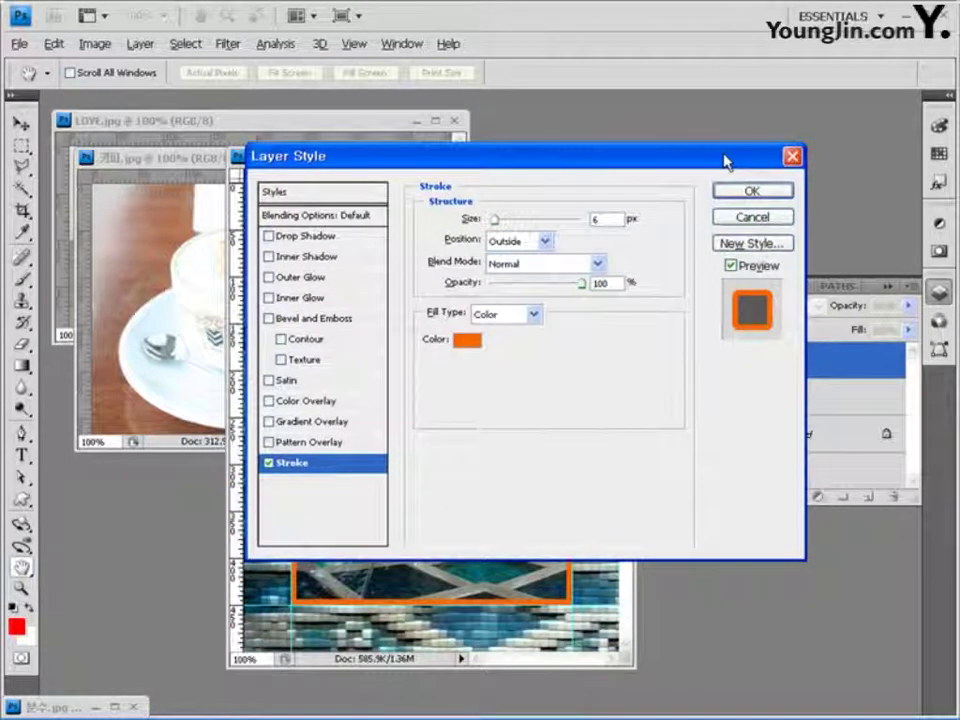
{"action": "left_click", "coordinate": [333, 238]}
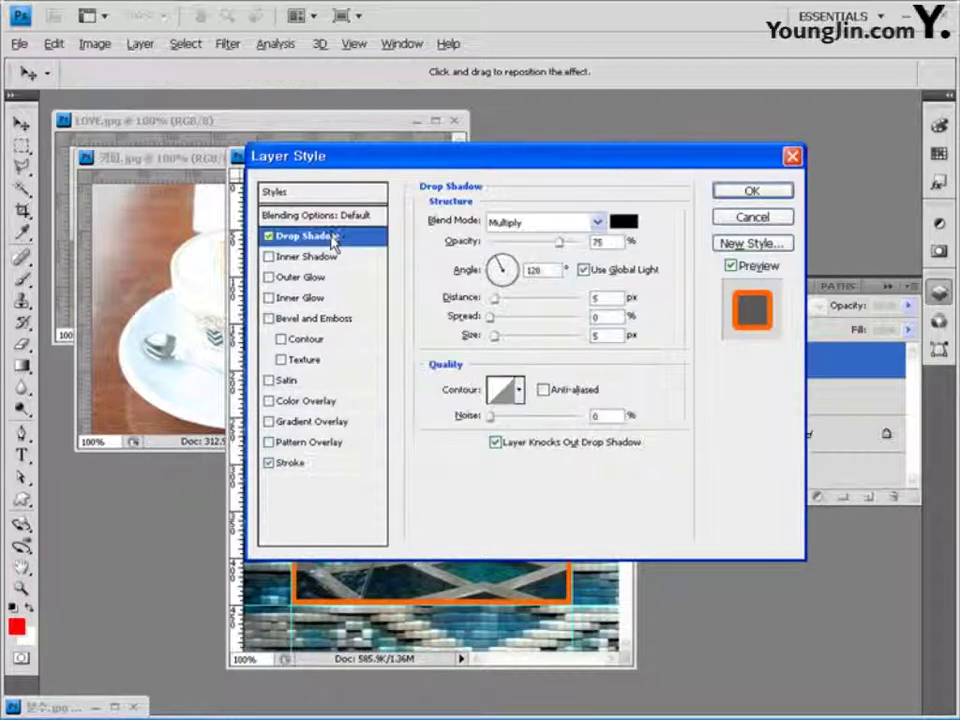
{"action": "left_click", "coordinate": [752, 192]}
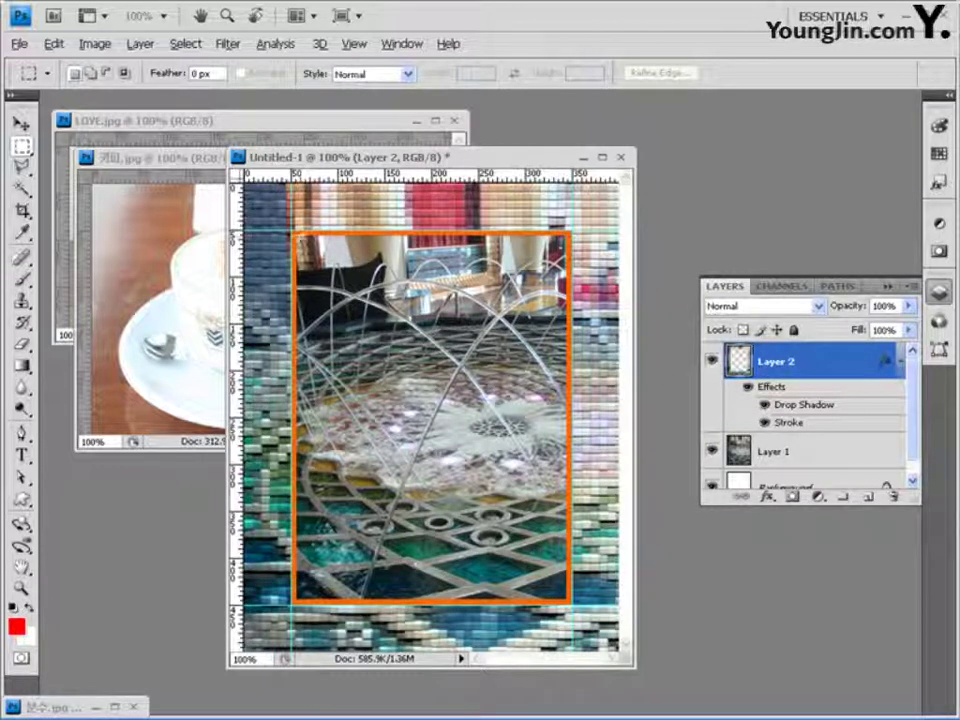
Step: Compare the frame's shadow with the stroke off and on, set the Drop Shadow distance to 11 px and slightly increase its size
{"action": "double_click", "coordinate": [825, 406]}
{"action": "mouse_move", "coordinate": [652, 167]}
{"action": "left_mouse_down"}
{"action": "mouse_move", "coordinate": [903, 368]}
{"action": "mouse_move", "coordinate": [896, 311]}
{"action": "left_mouse_up"}
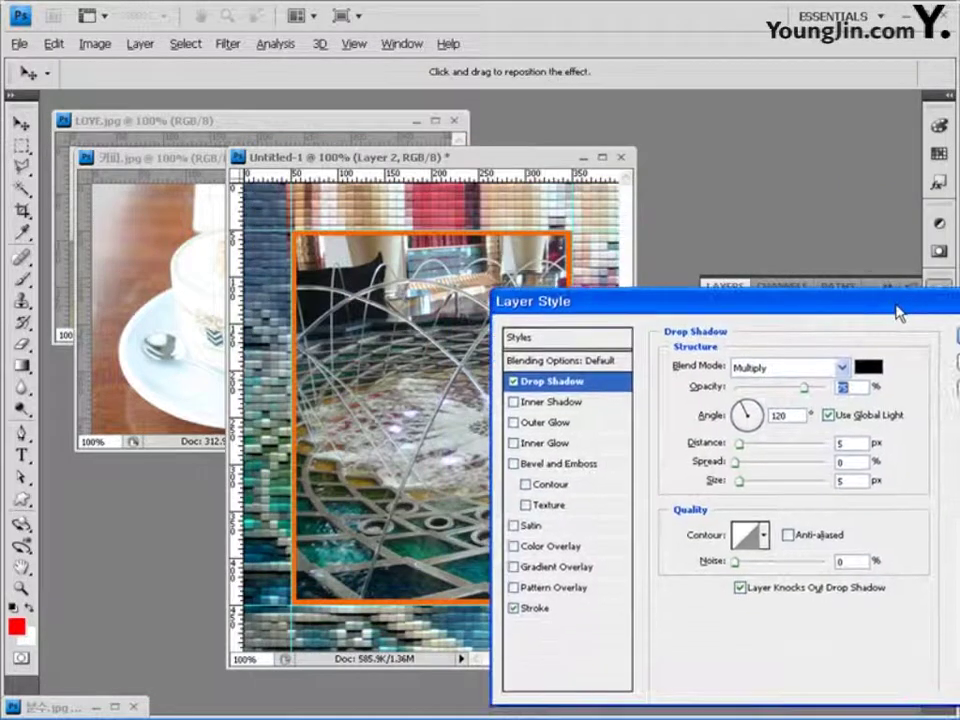
{"action": "left_click", "coordinate": [513, 608]}
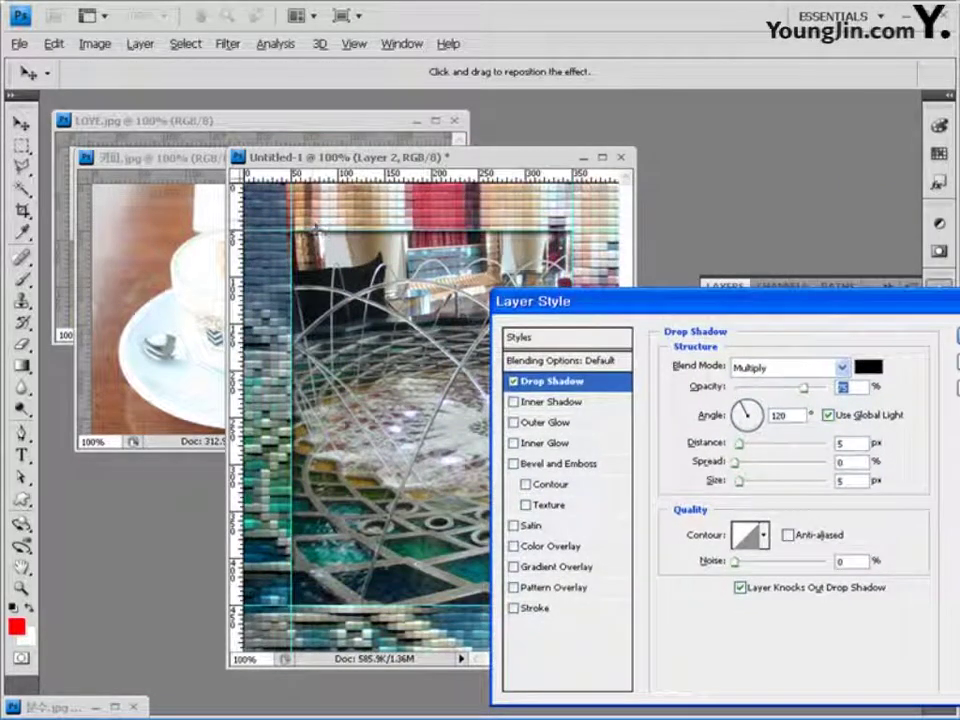
{"action": "left_click", "coordinate": [513, 609]}
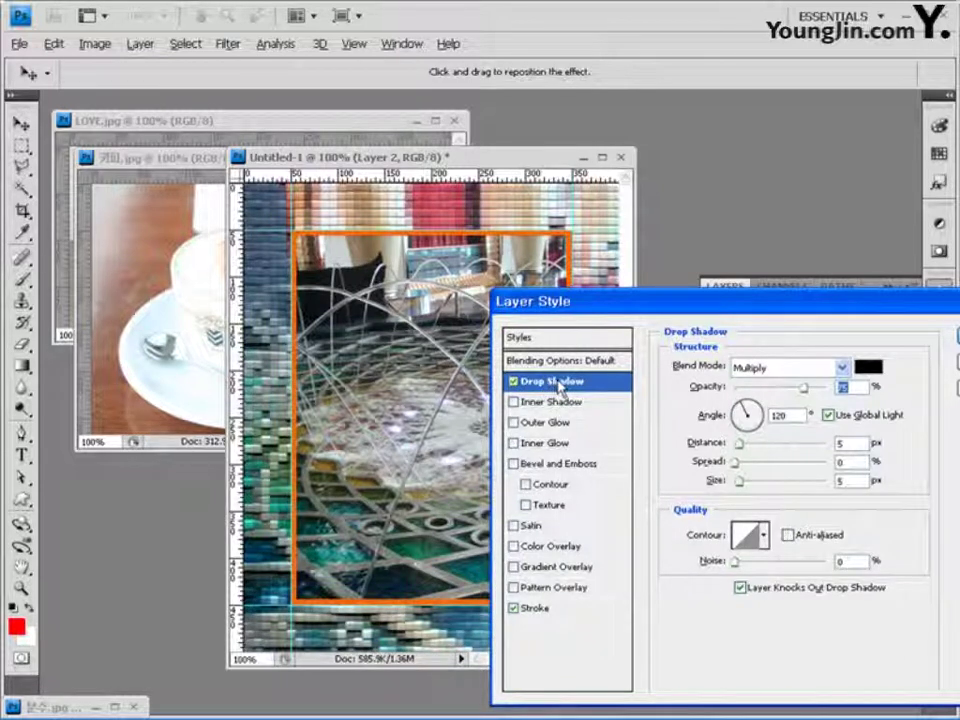
{"action": "left_click_drag", "start_coordinate": [630, 302], "coordinate": [538, 362]}
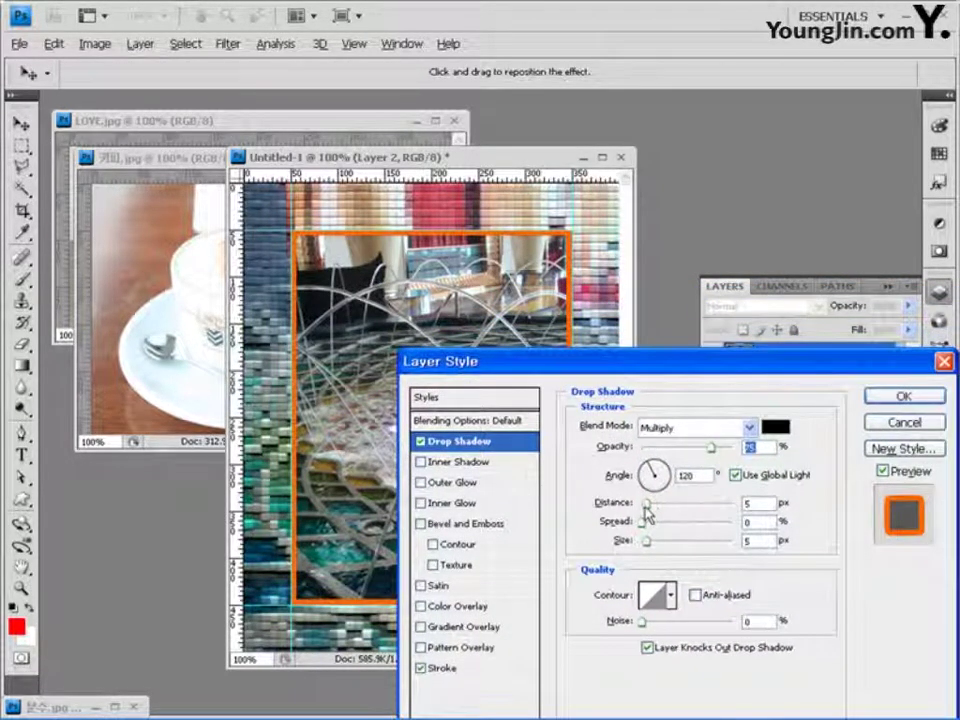
{"action": "left_click_drag", "start_coordinate": [648, 506], "coordinate": [652, 548]}
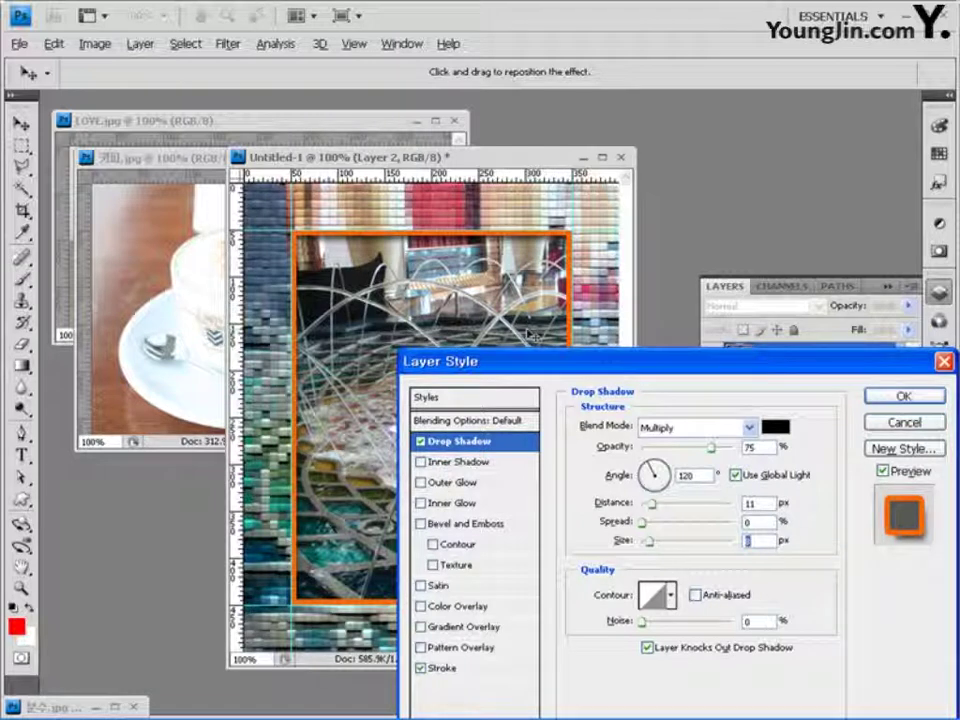
{"action": "left_click", "coordinate": [870, 394]}
{"action": "left_click", "coordinate": [900, 395]}
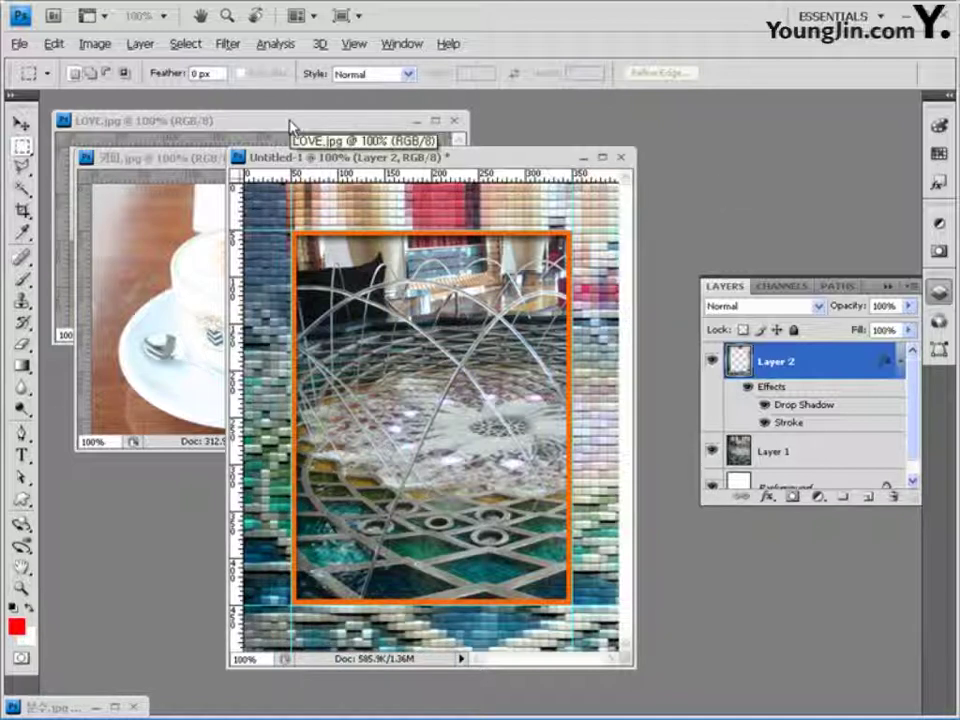
Step: Select the red LOVE letters in LOVE.jpg with the Polygonal Lasso and Magic Wand, excluding the gaps inside the O and E
{"action": "left_click", "coordinate": [208, 121]}
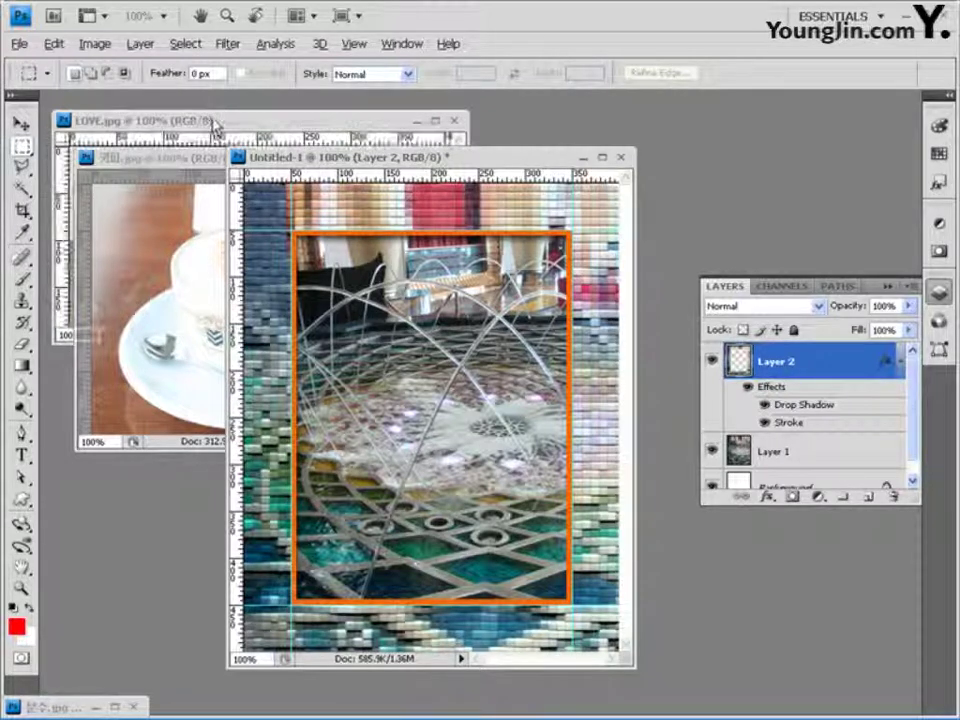
{"action": "left_click", "coordinate": [21, 167]}
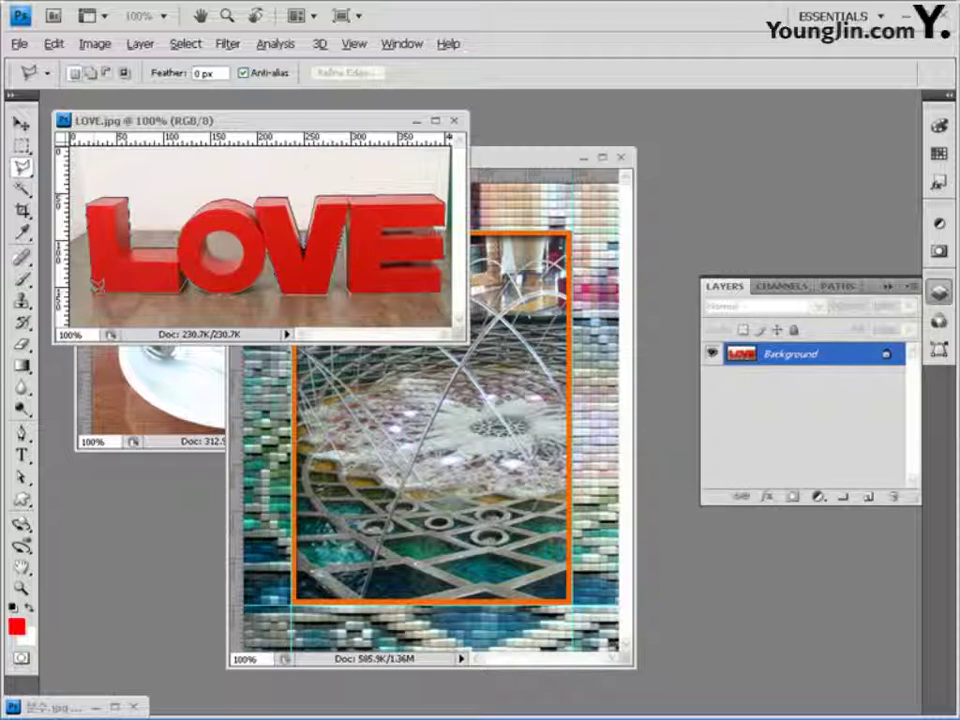
{"action": "left_click", "coordinate": [96, 285]}
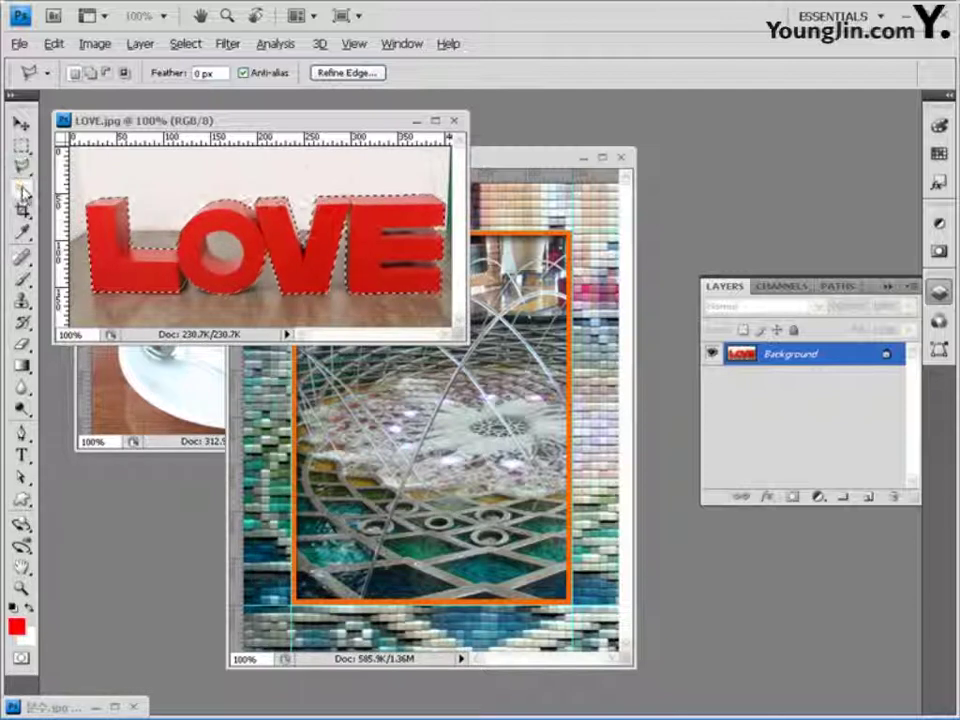
{"action": "key", "text": "w"}
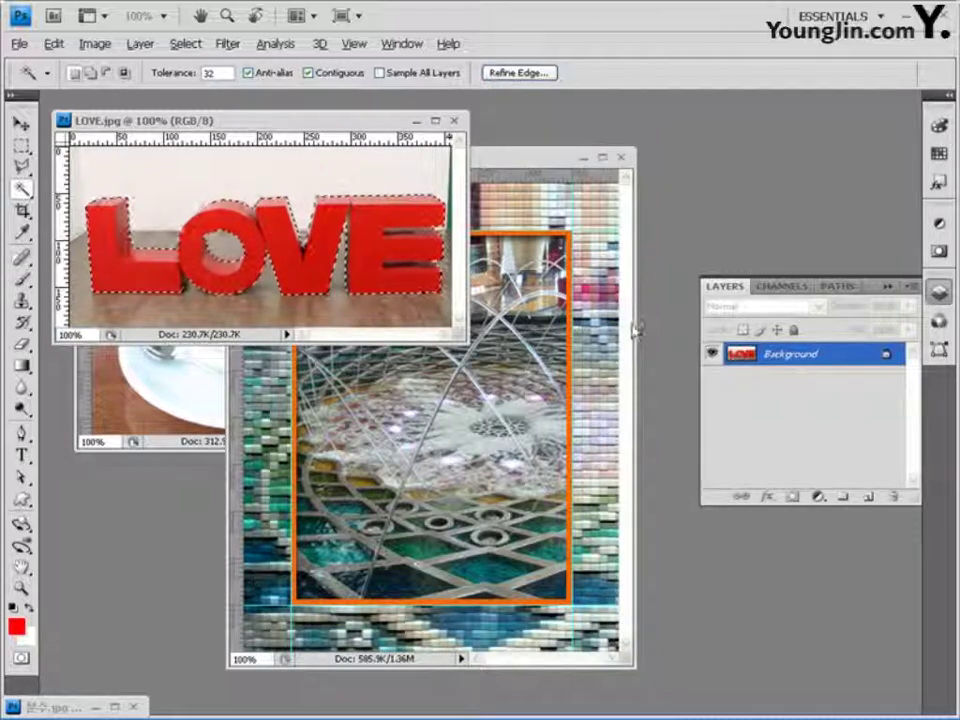
Step: Paste the LOVE letters into the composition, scale them to 46% and rotate them -24.7° over the frame's upper-left corner
{"action": "left_click", "coordinate": [505, 165]}
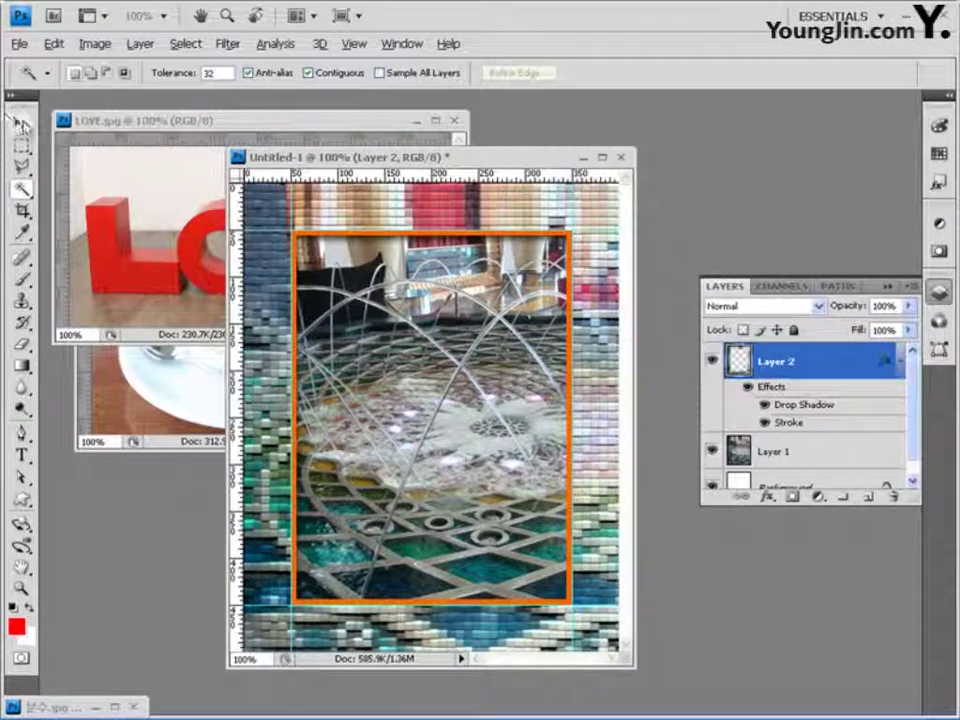
{"action": "key", "text": "v"}
{"action": "key", "text": "ctrl+v"}
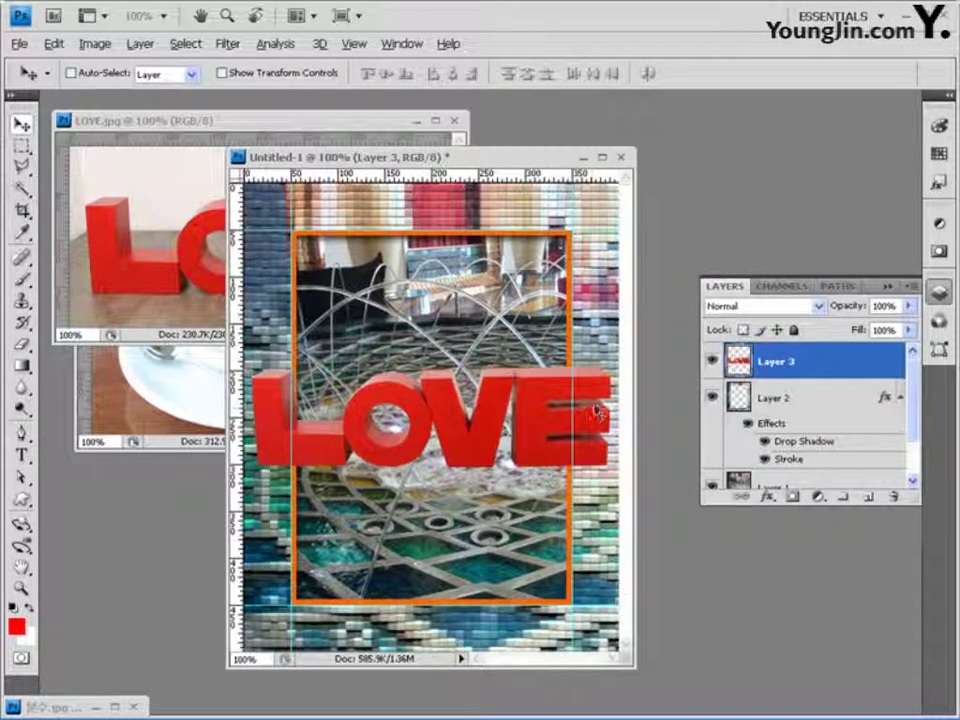
{"action": "key", "text": "ctrl+t"}
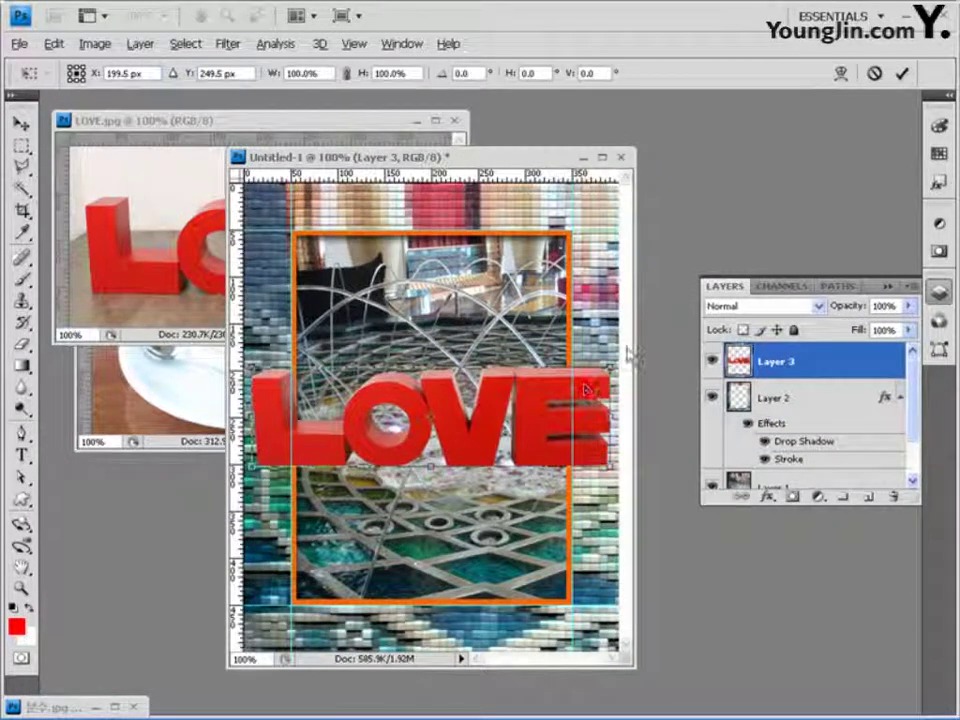
{"action": "left_click_drag", "start_coordinate": [608, 368], "coordinate": [443, 251]}
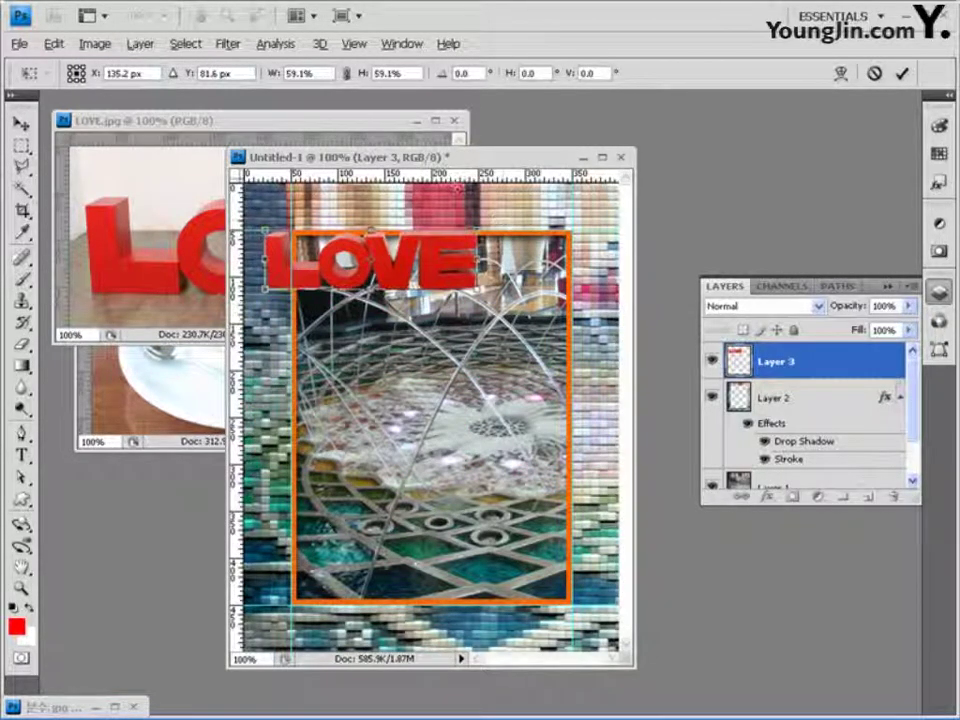
{"action": "left_click_drag", "start_coordinate": [499, 218], "coordinate": [371, 198]}
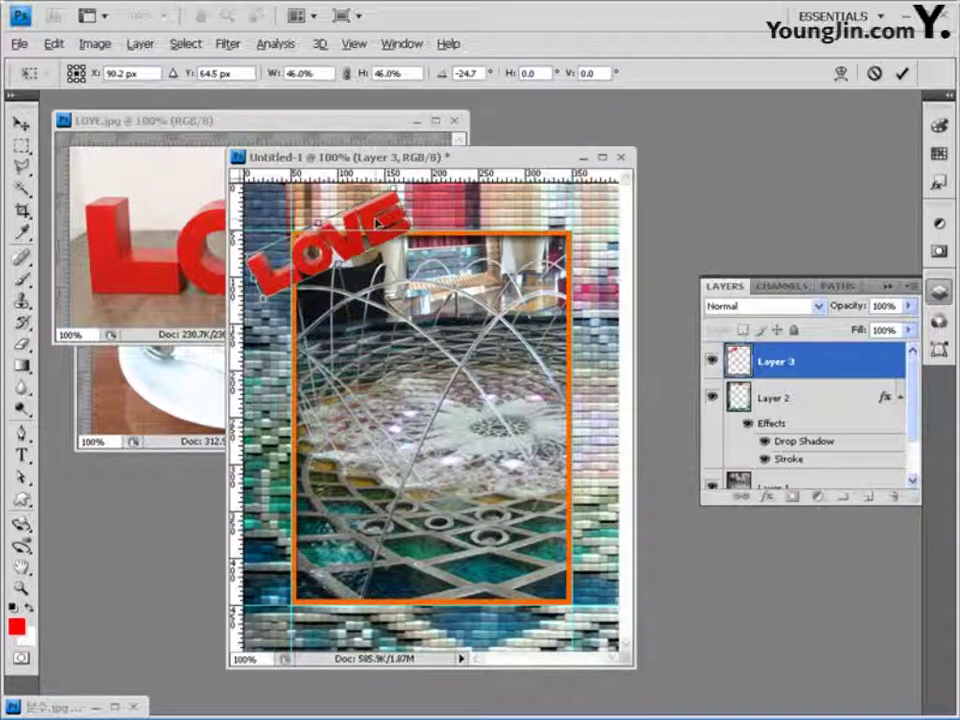
{"action": "key", "text": "Return"}
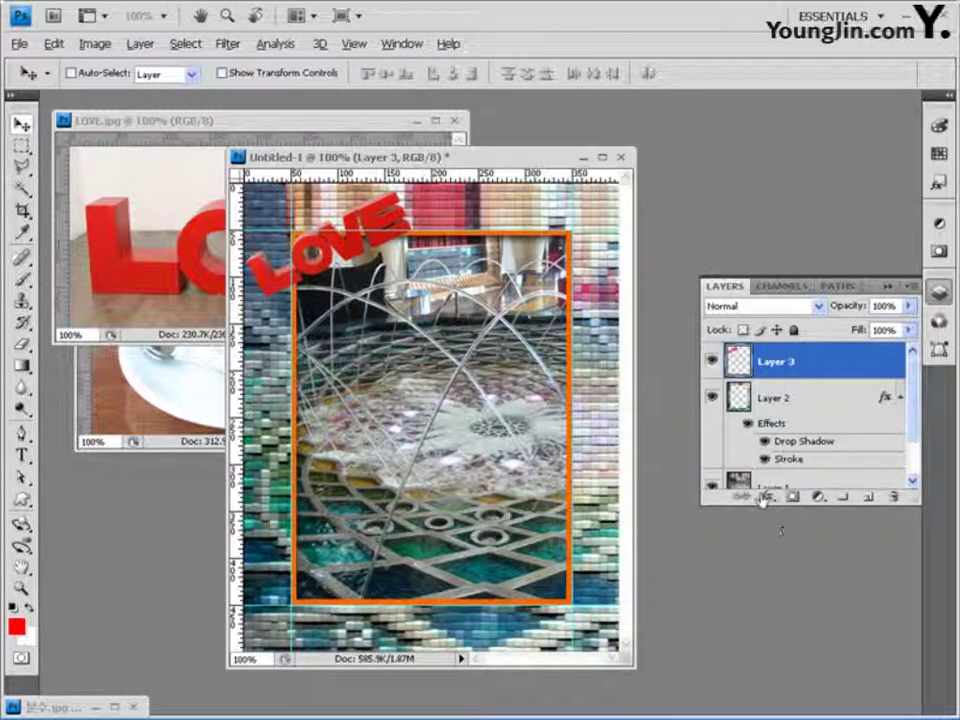
Step: Add a white Outer Glow with 75% opacity and a size of 5 px to the LOVE letters on Layer 3
{"action": "left_click", "coordinate": [767, 497]}
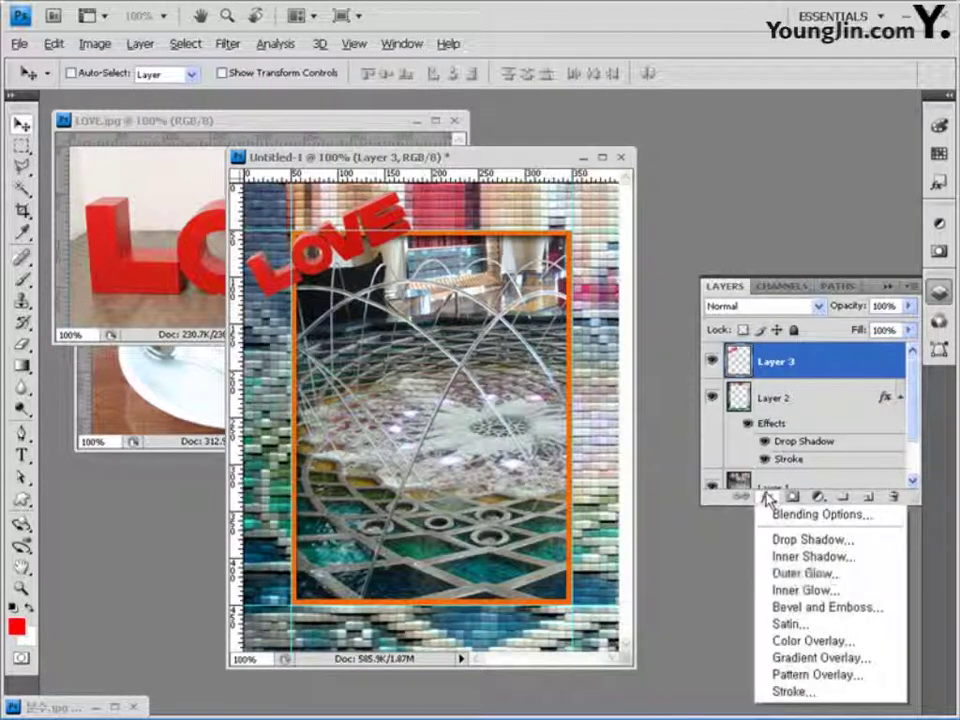
{"action": "left_click", "coordinate": [810, 575]}
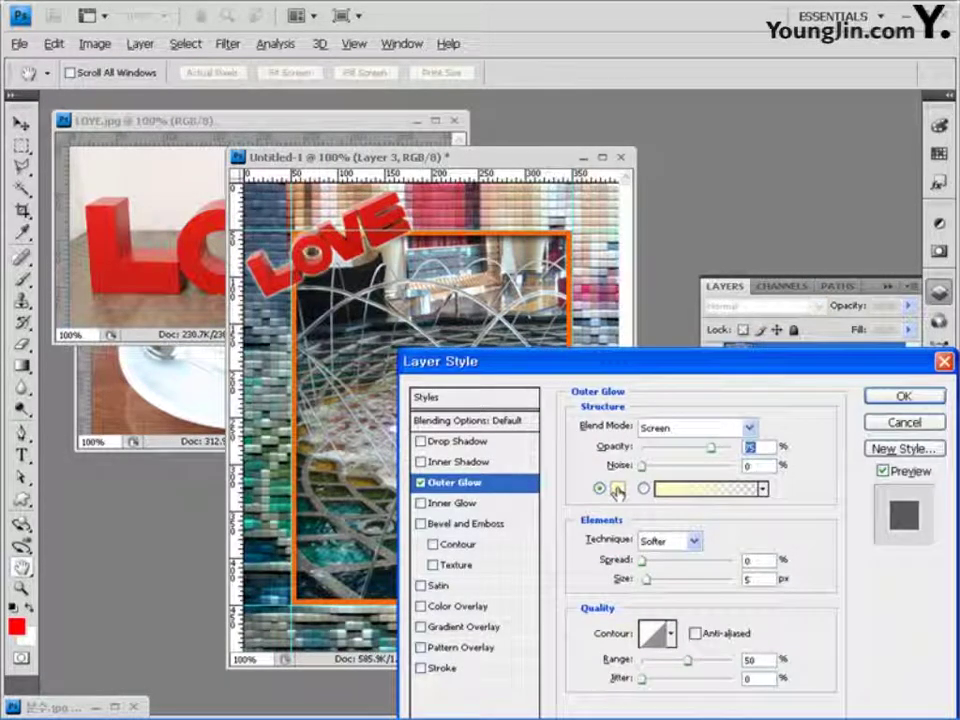
{"action": "left_click", "coordinate": [617, 489]}
{"action": "left_click", "coordinate": [220, 203]}
{"action": "left_click", "coordinate": [678, 192]}
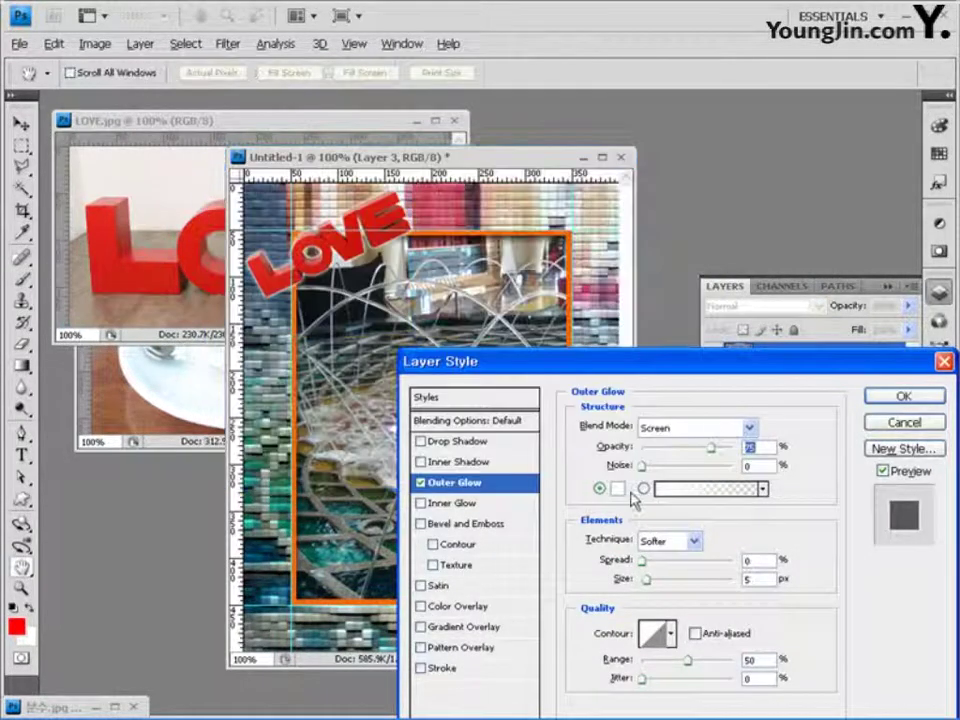
{"action": "left_click", "coordinate": [900, 397]}
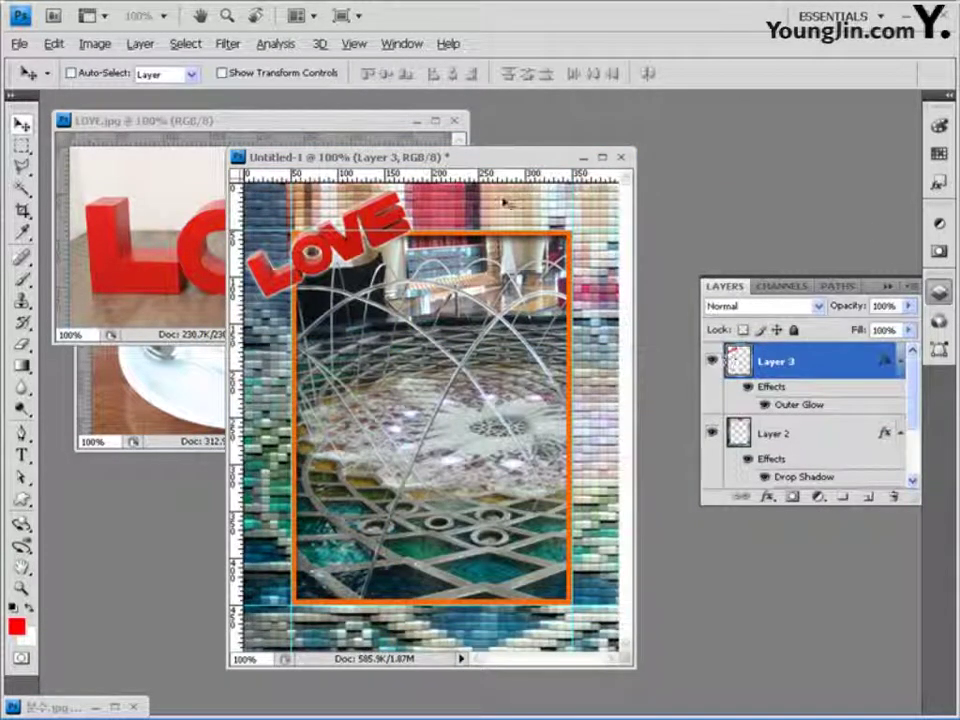
Step: Minimize LOVE.jpg and reselect the coffee cup with its saucer in 커피.jpg
{"action": "left_click", "coordinate": [310, 120]}
{"action": "left_click", "coordinate": [417, 120]}
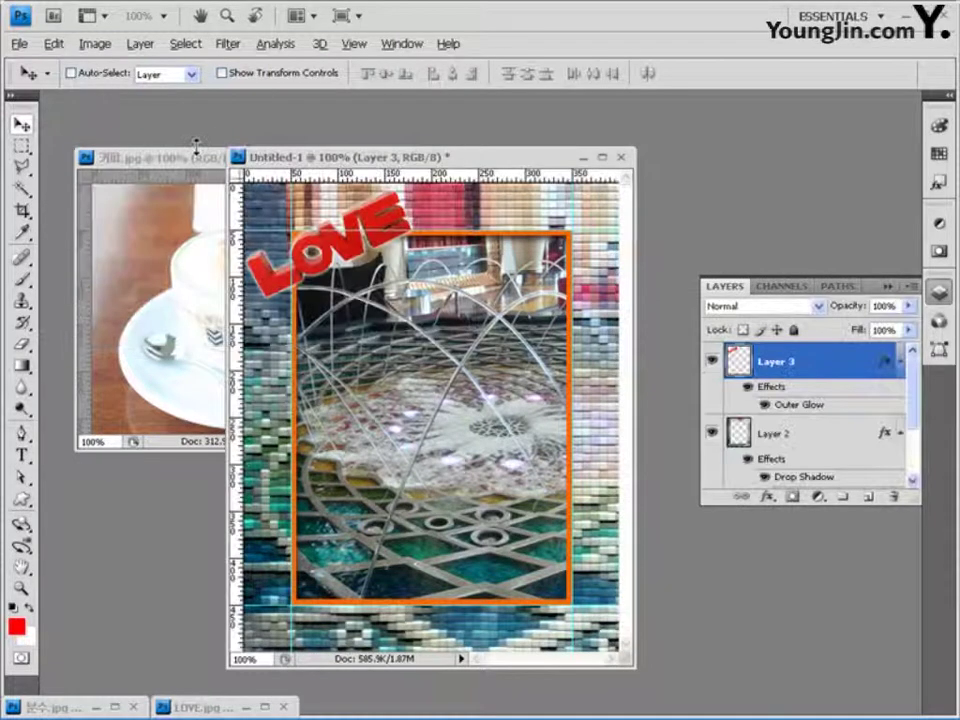
{"action": "left_click", "coordinate": [198, 156]}
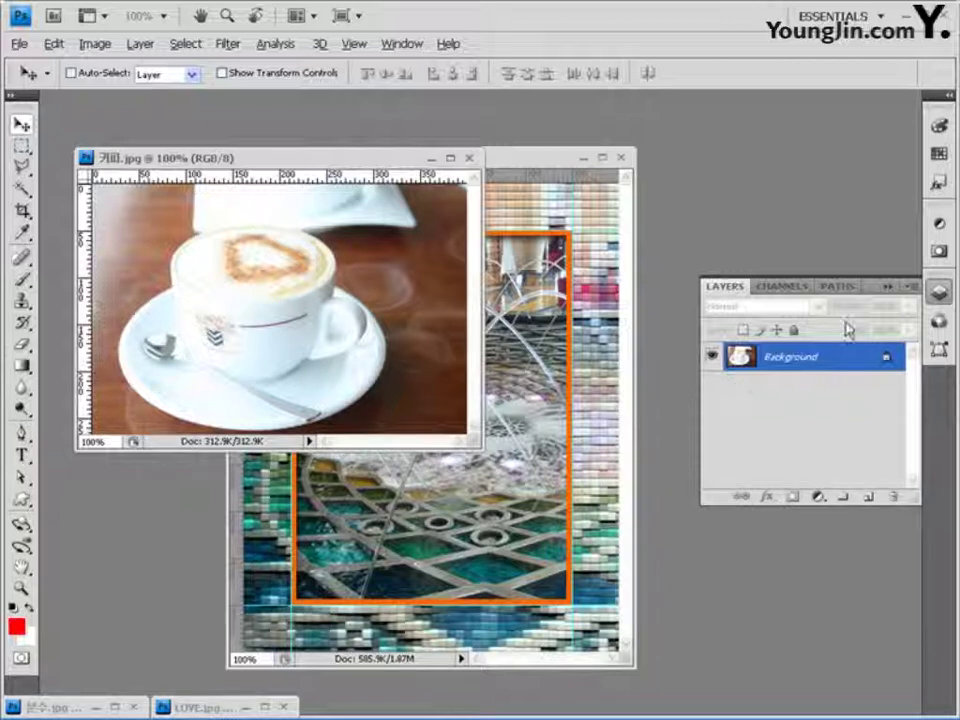
{"action": "key", "text": "ctrl+shift+d"}
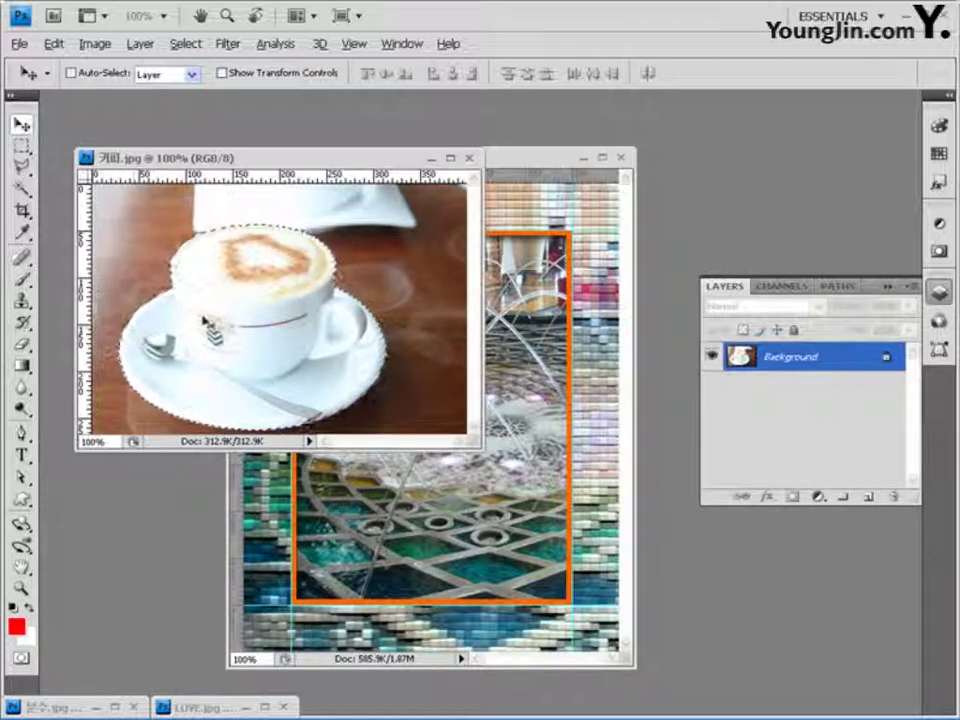
Step: Paste the coffee cup above Layer 1 in the composition and scale it to 60.5% in the frame's lower-right corner
{"action": "left_click", "coordinate": [512, 175]}
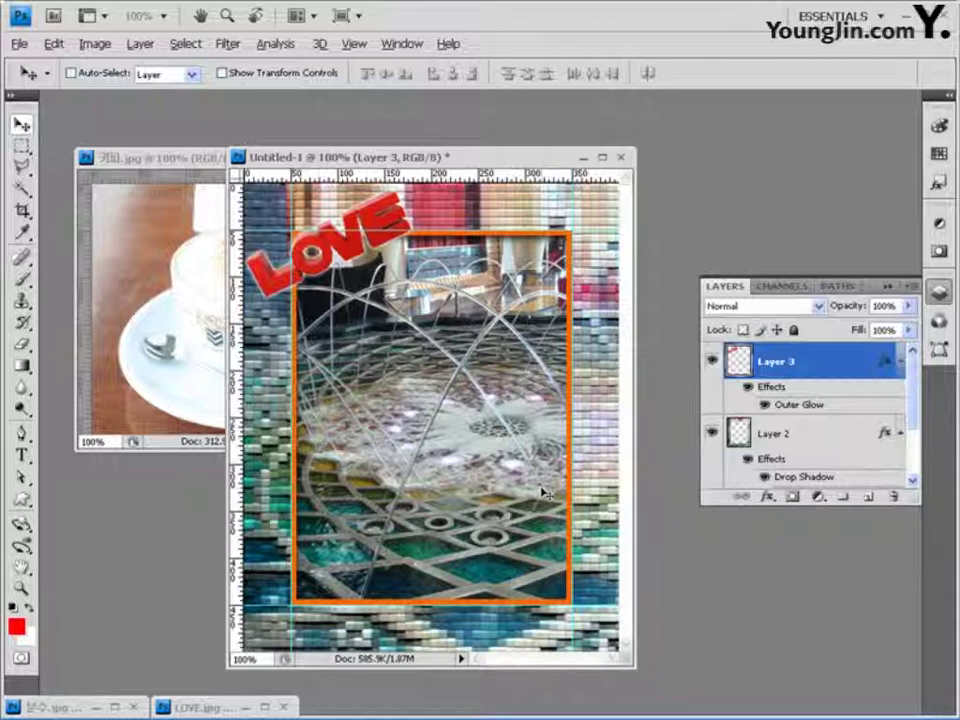
{"action": "scroll", "coordinate": [740, 380], "scroll_direction": "down", "scroll_amount": 1}
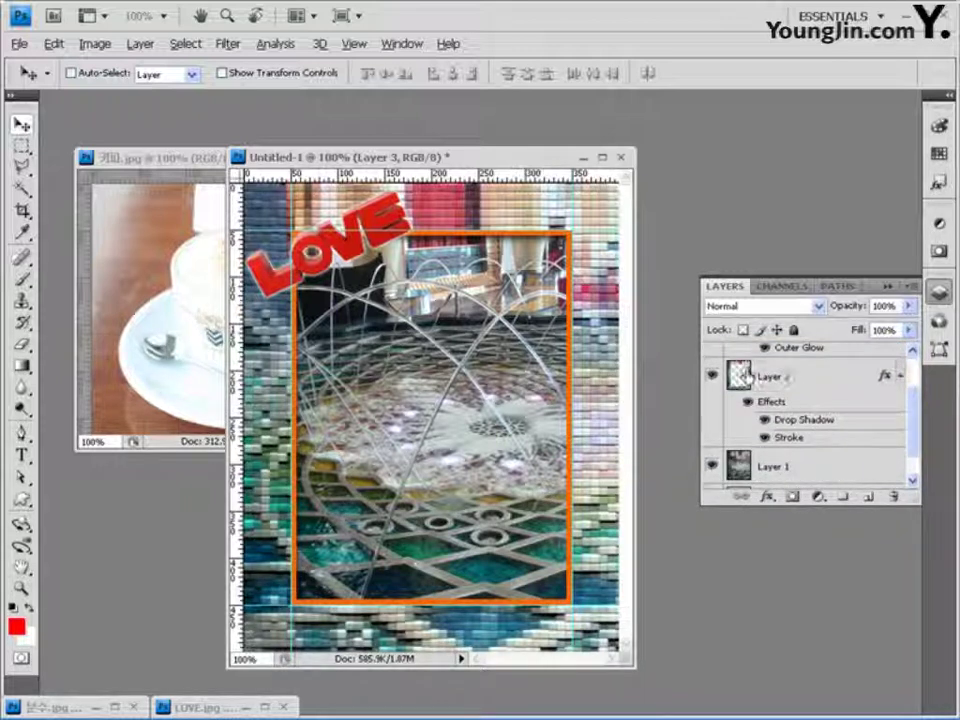
{"action": "left_click", "coordinate": [800, 465]}
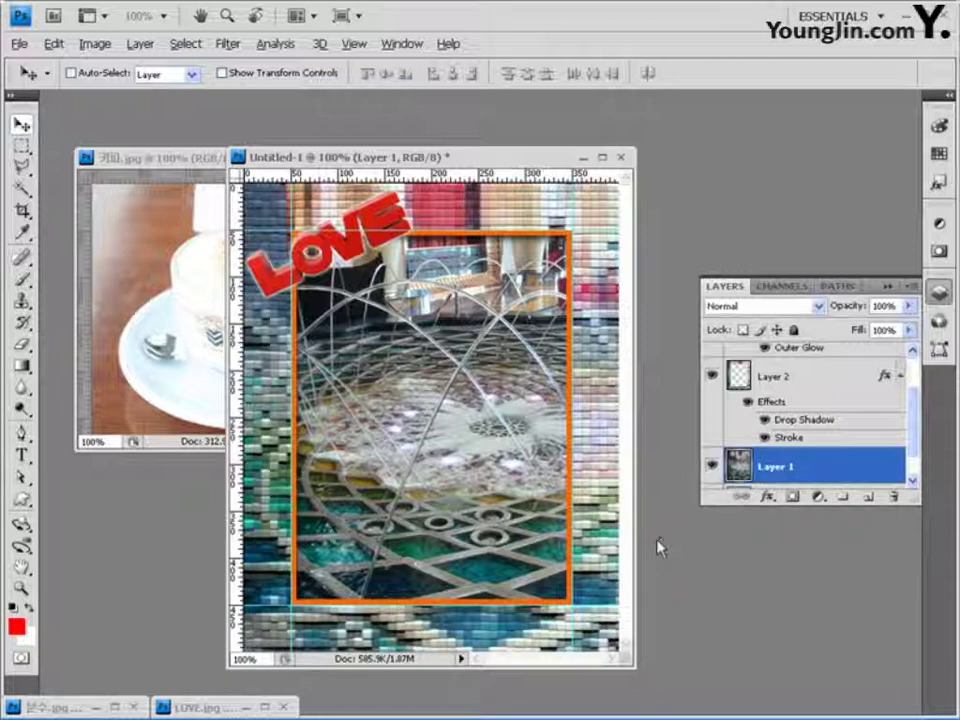
{"action": "key", "text": "ctrl+v"}
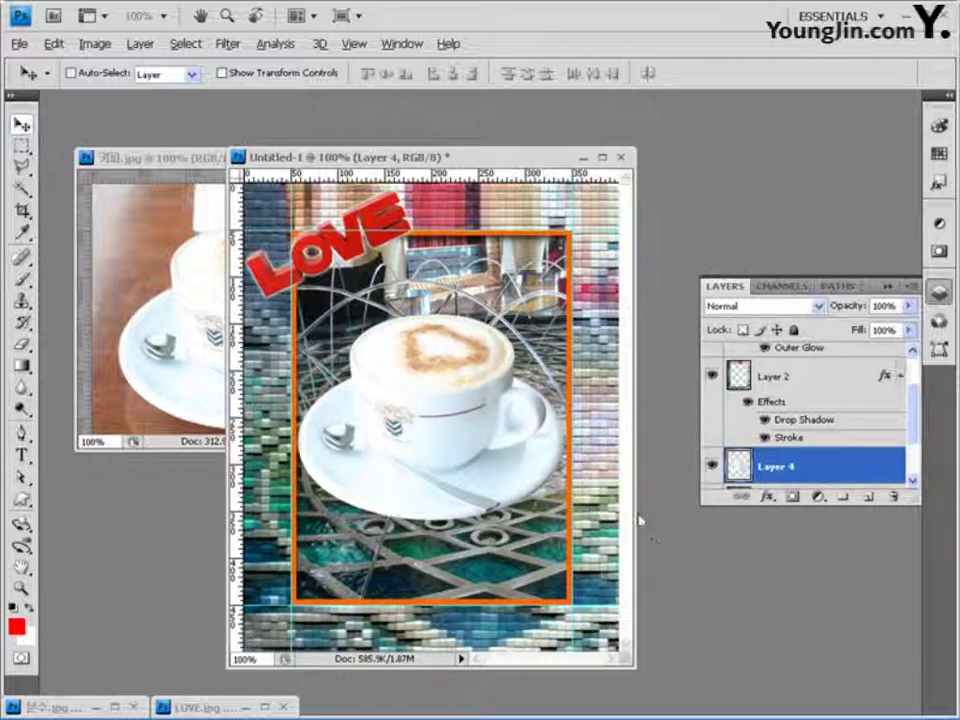
{"action": "left_click_drag", "start_coordinate": [481, 476], "coordinate": [493, 519]}
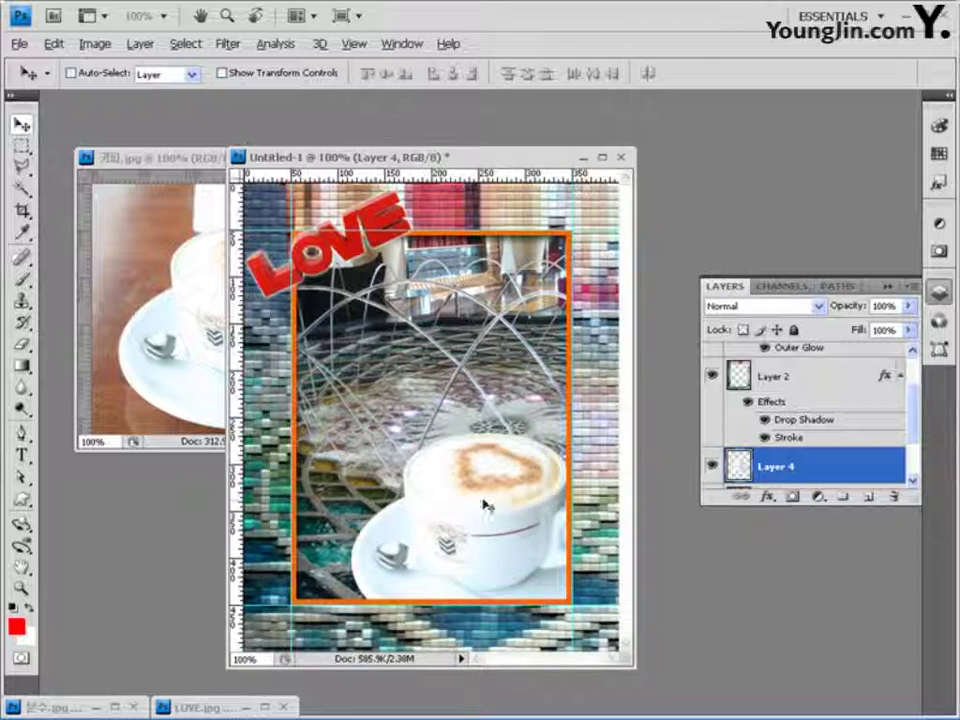
{"action": "key", "text": "ctrl+t"}
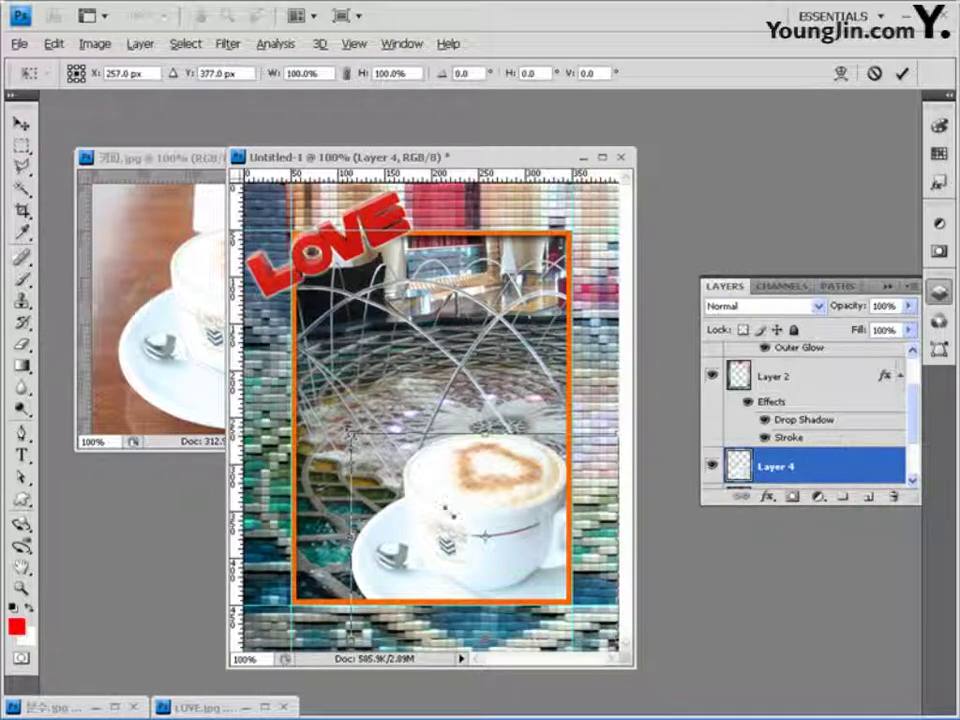
{"action": "left_click_drag", "start_coordinate": [350, 433], "coordinate": [522, 535]}
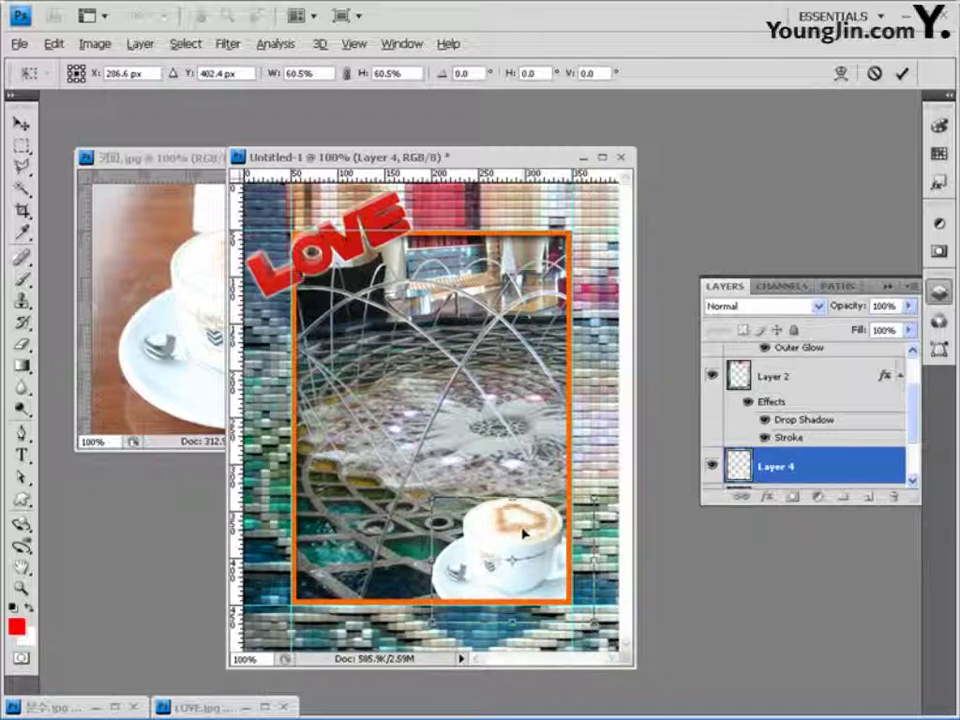
{"action": "key", "text": "Return"}
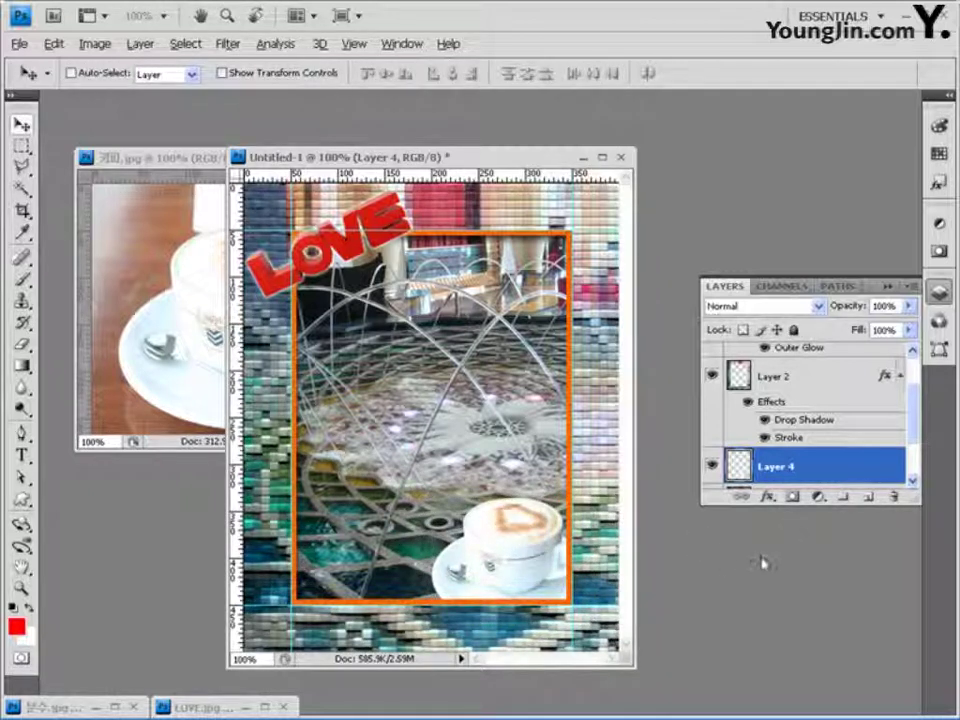
Step: Add an outside Stroke in color ff6600 with 100% opacity to the coffee cup on Layer 4
{"action": "left_click", "coordinate": [767, 496]}
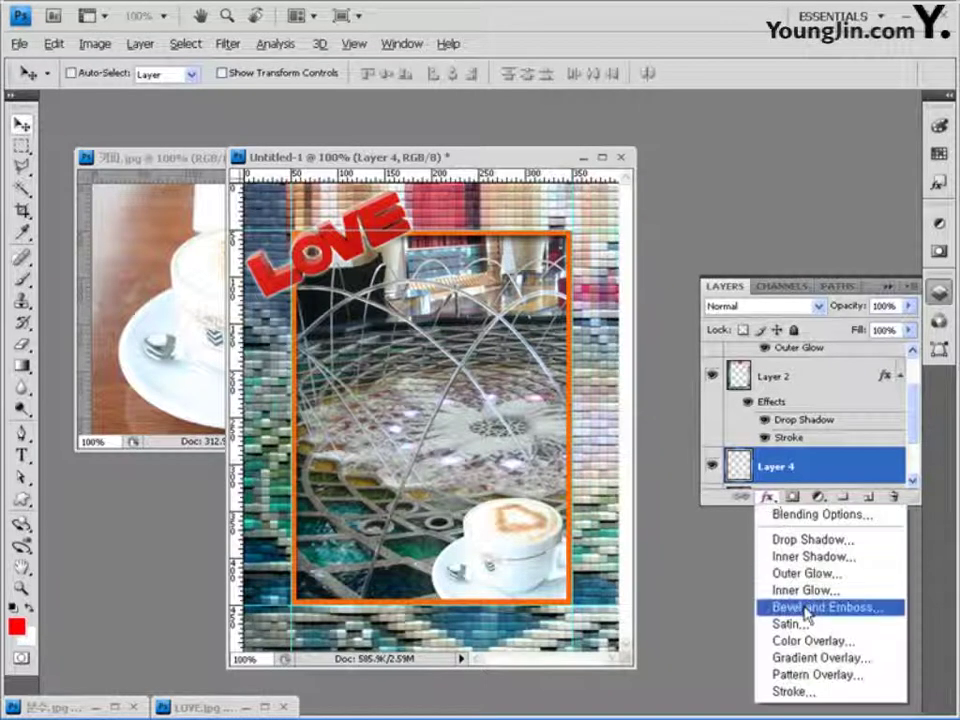
{"action": "left_click", "coordinate": [806, 692]}
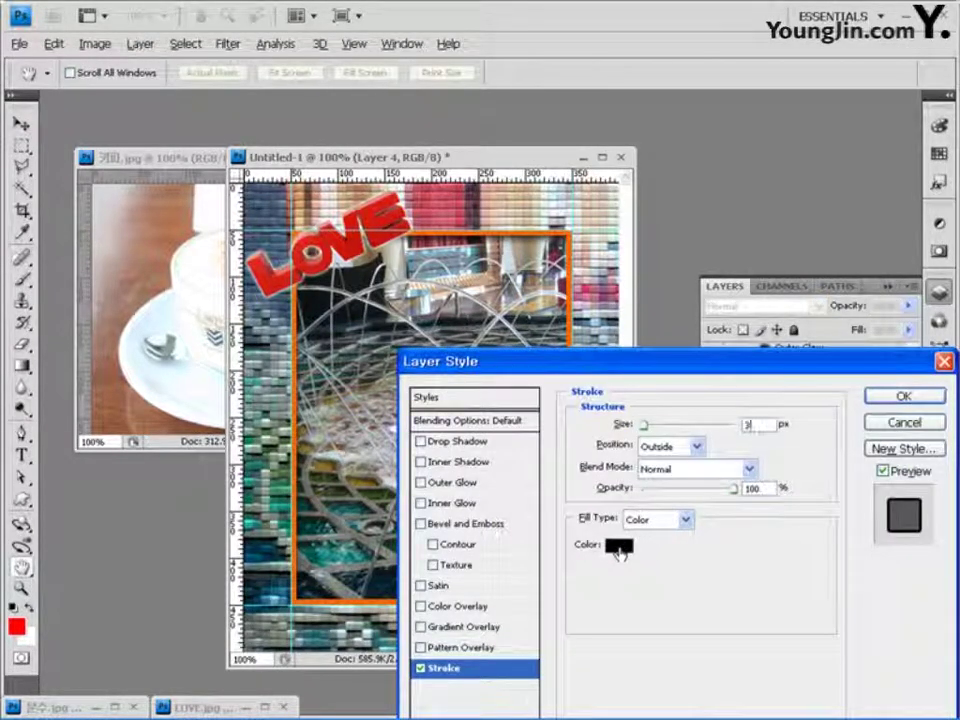
{"action": "left_click", "coordinate": [619, 547]}
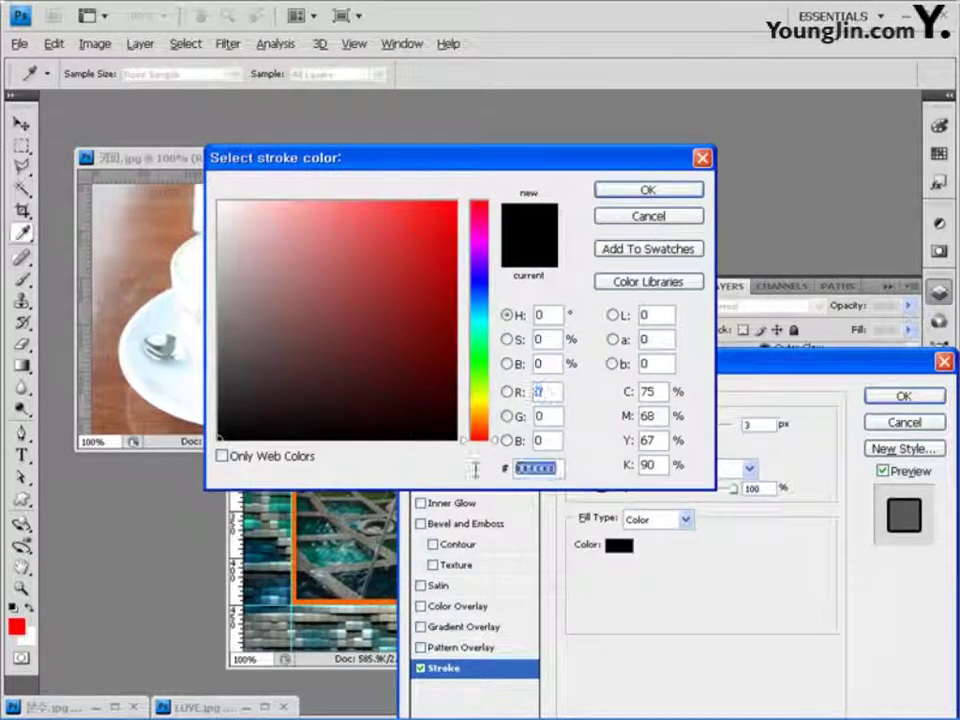
{"action": "type", "text": "ff6600"}
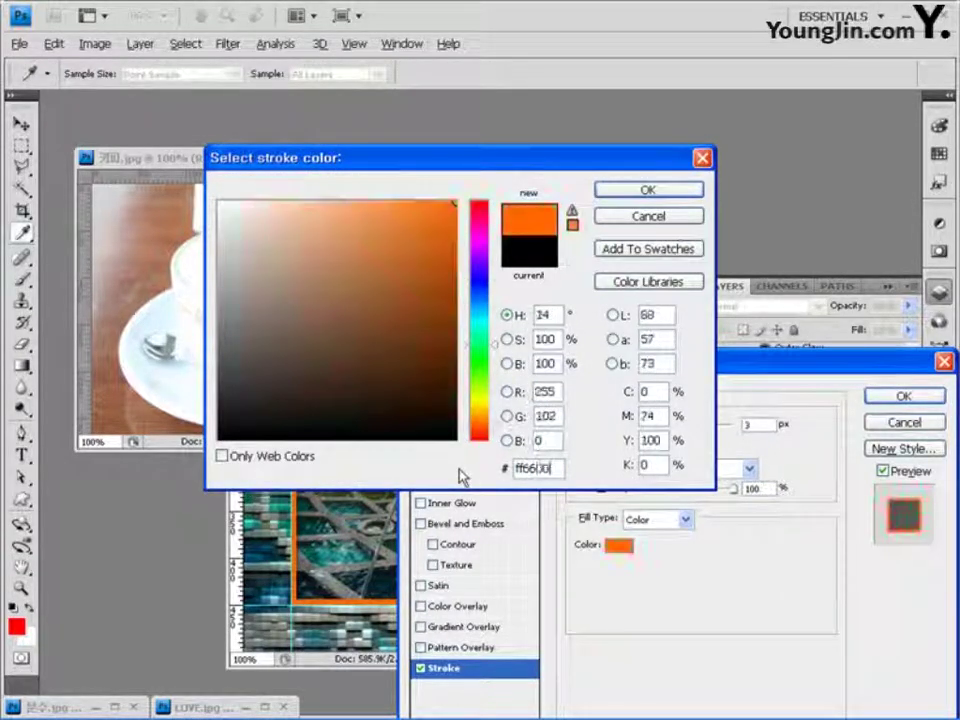
{"action": "key", "text": "Return"}
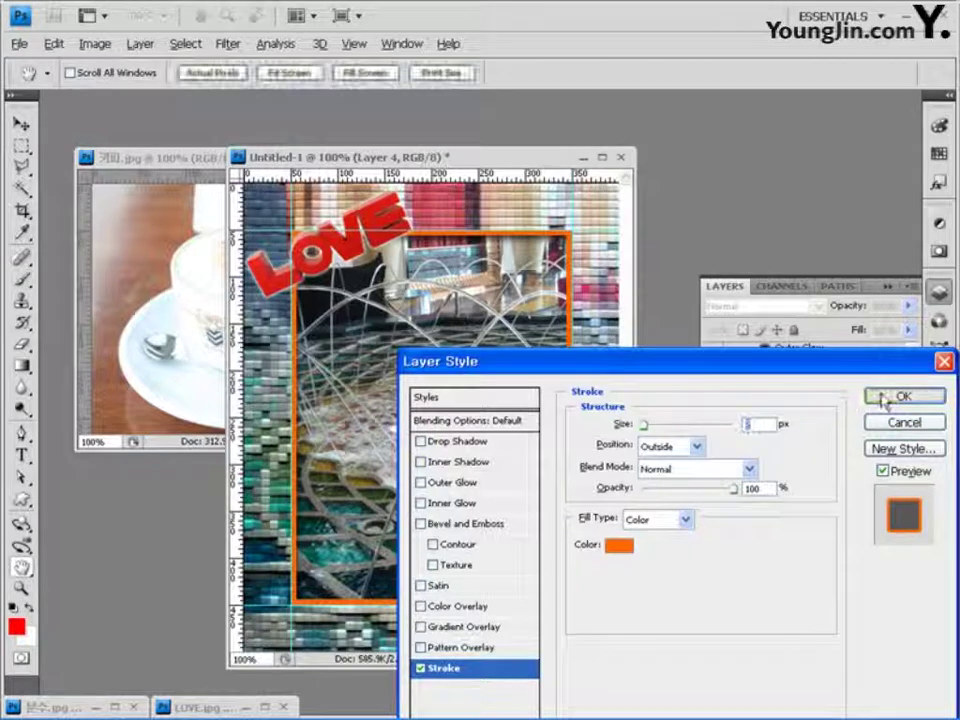
{"action": "left_click", "coordinate": [883, 397]}
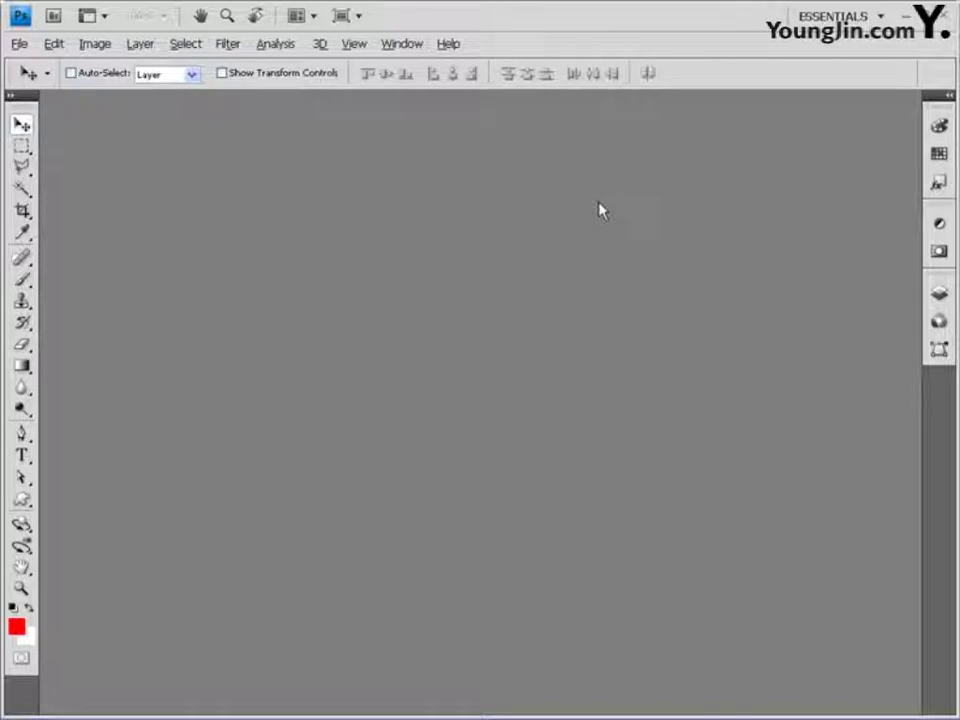
Step: Create a new 400 × 500 pixel RGB document at 72 pixels/inch with a white background
{"action": "left_click", "coordinate": [19, 43]}
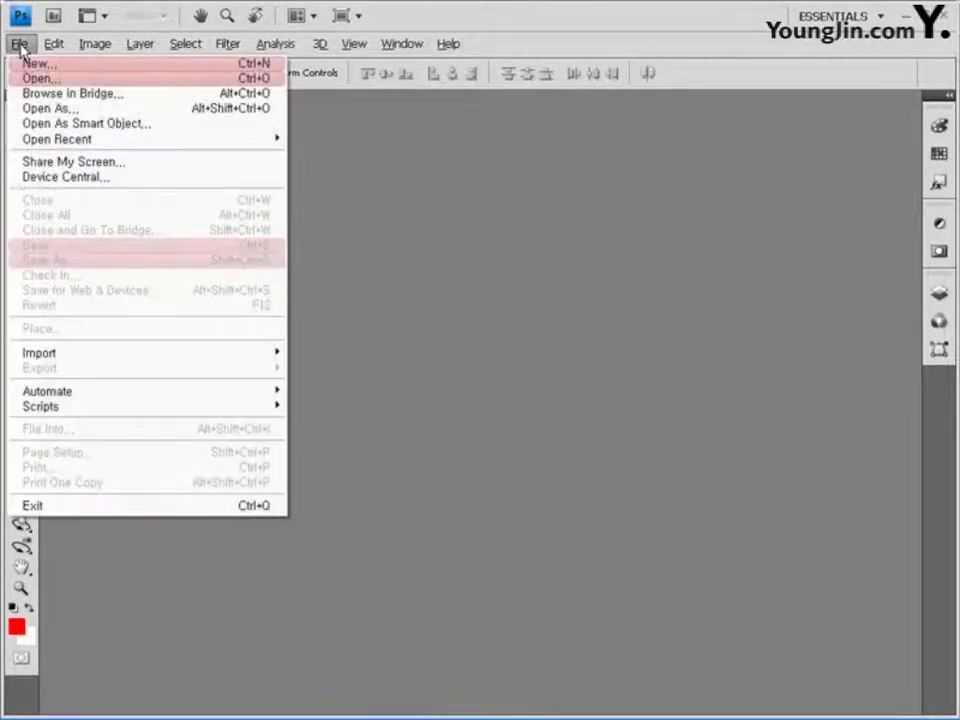
{"action": "left_click", "coordinate": [36, 65]}
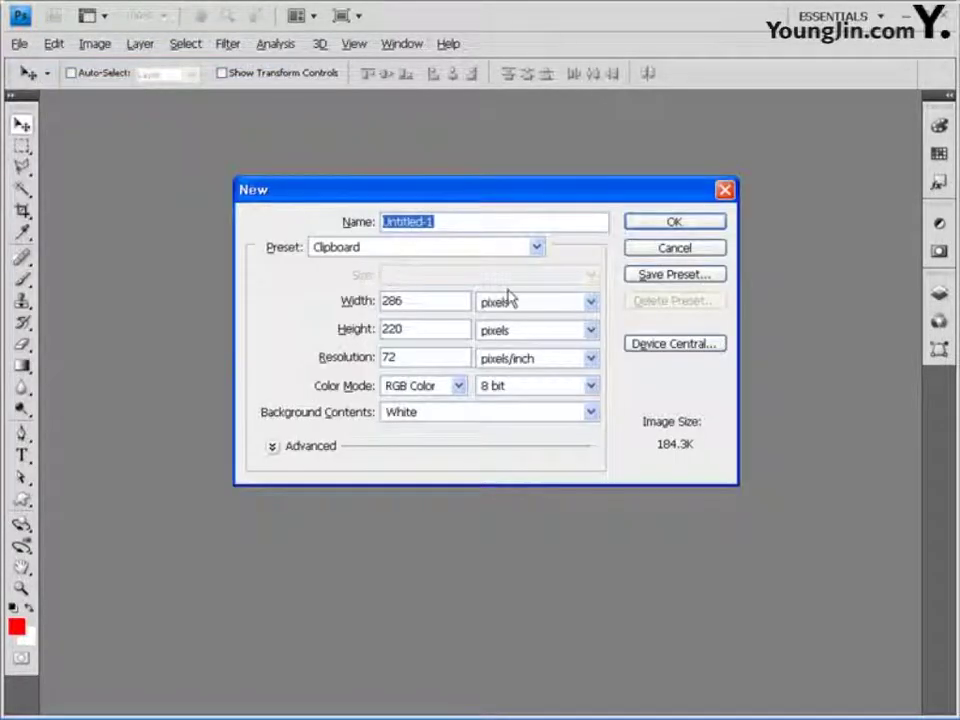
{"action": "key", "text": "Tab"}
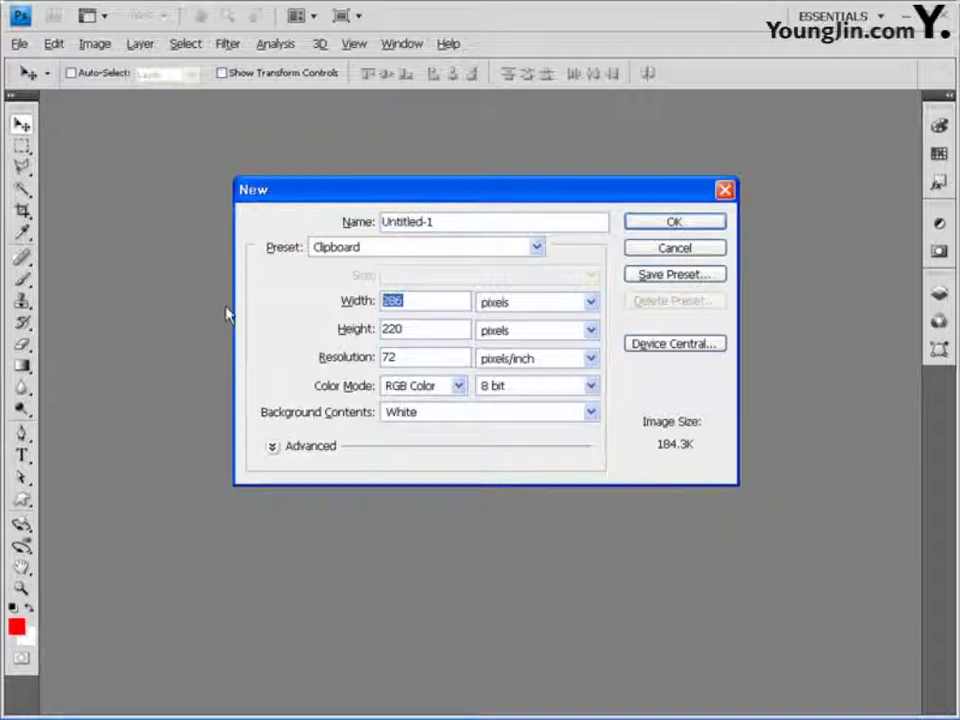
{"action": "type", "text": "400"}
{"action": "key", "text": "Tab"}
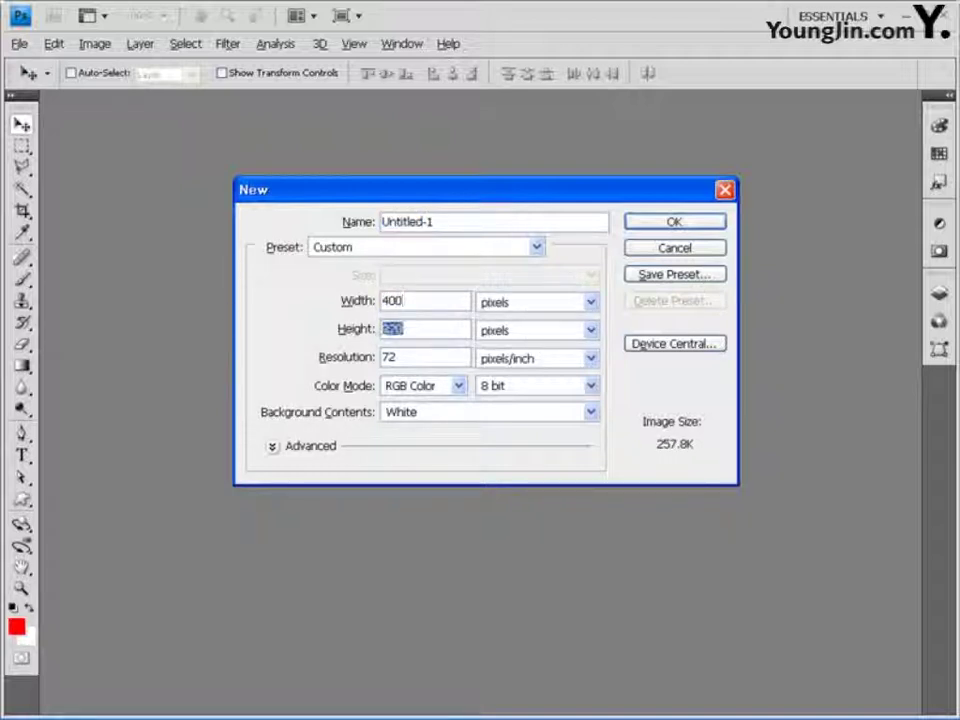
{"action": "type", "text": "500"}
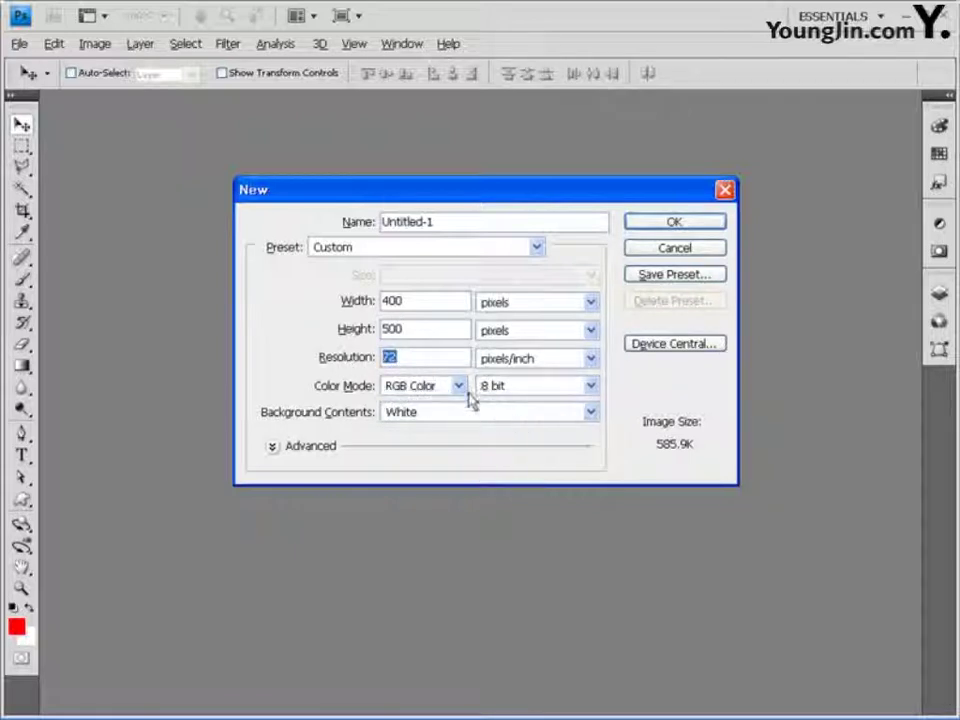
{"action": "left_click", "coordinate": [655, 224]}
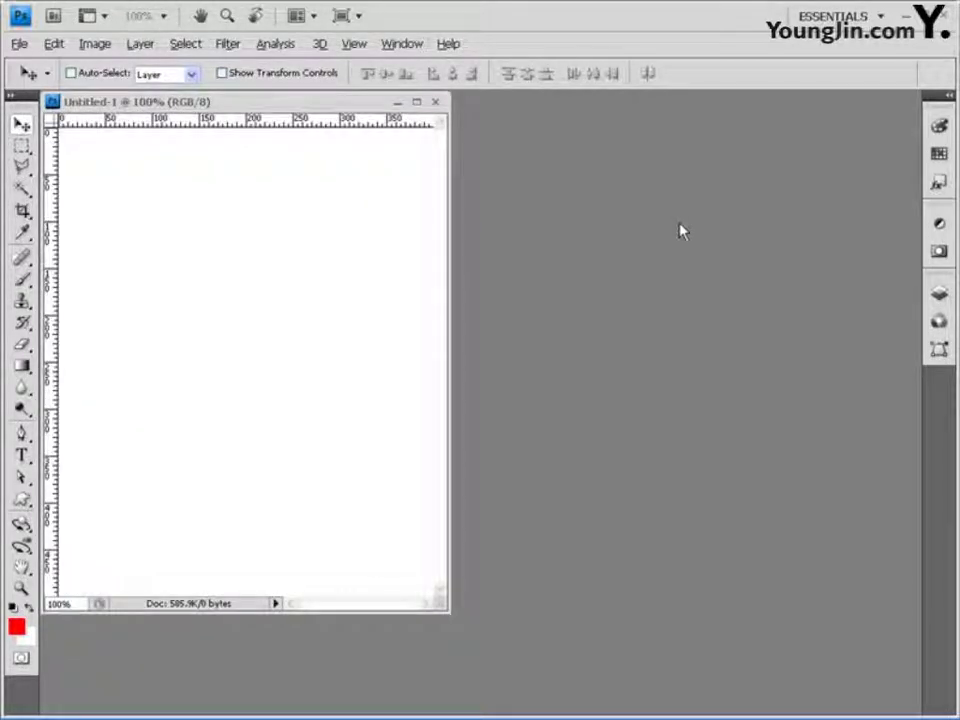
Step: Add vertical guides at 100, 200 and 300 px in the blank document
{"action": "left_click_drag", "start_coordinate": [311, 101], "coordinate": [392, 124]}
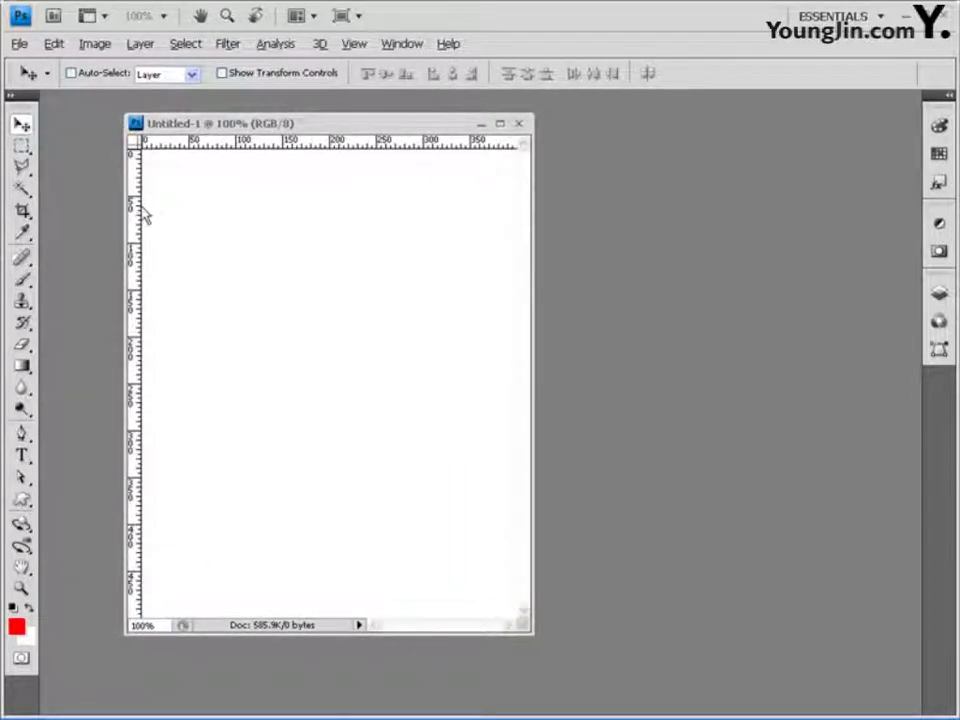
{"action": "left_click_drag", "start_coordinate": [138, 215], "coordinate": [236, 210]}
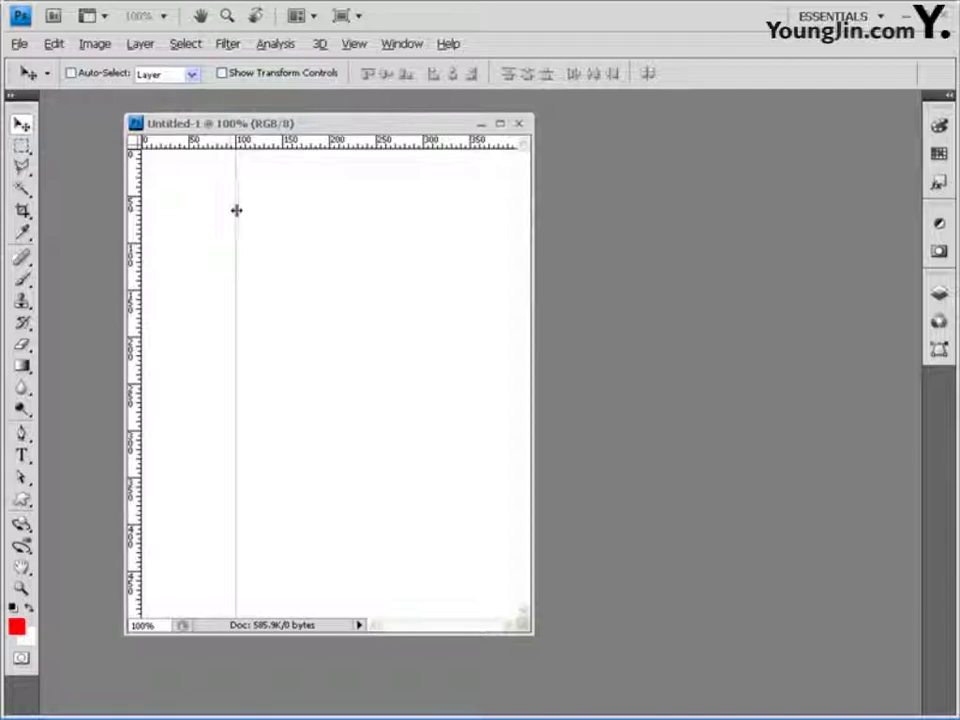
{"action": "left_click_drag", "start_coordinate": [137, 198], "coordinate": [330, 197]}
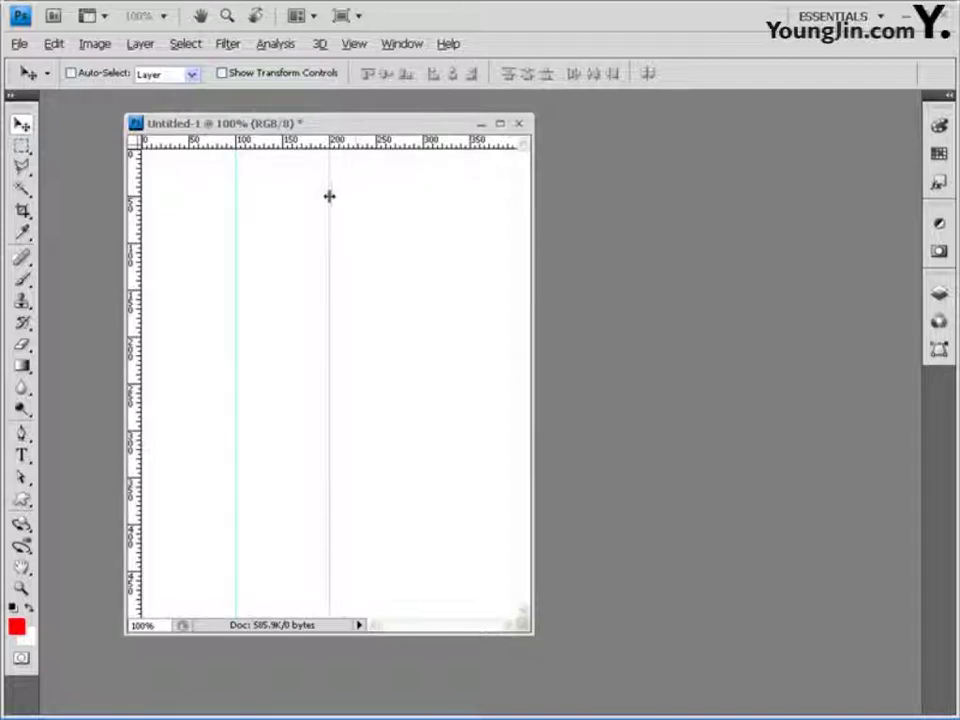
{"action": "left_click_drag", "start_coordinate": [137, 188], "coordinate": [423, 213]}
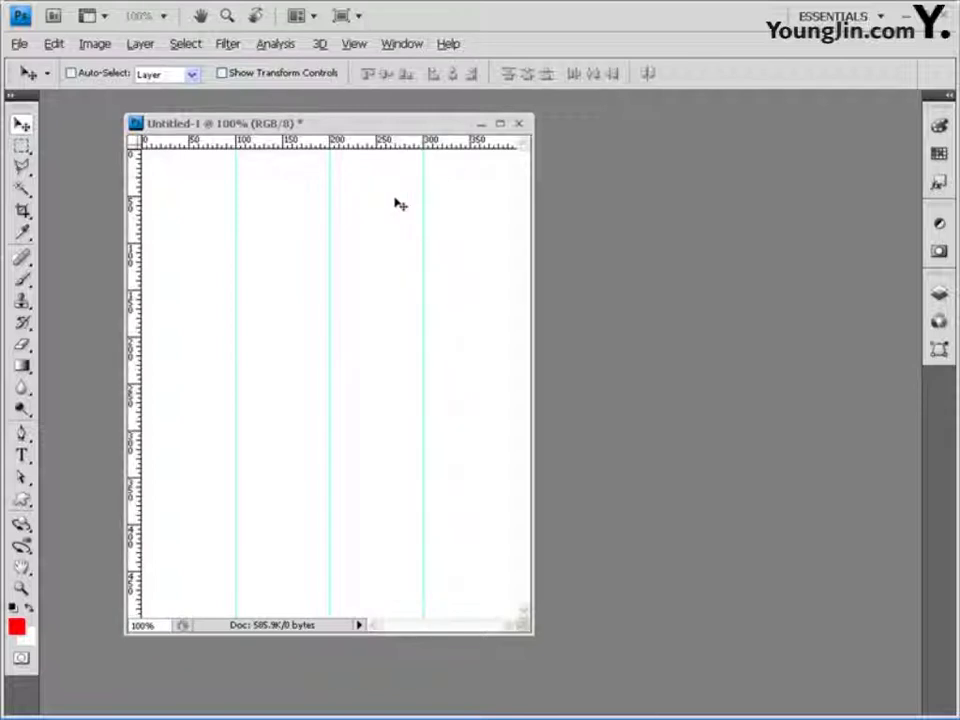
Step: Add horizontal guides at 100, 200, 300 and 400 px to complete the 100-pixel grid
{"action": "left_click", "coordinate": [355, 44]}
{"action": "left_click", "coordinate": [382, 400]}
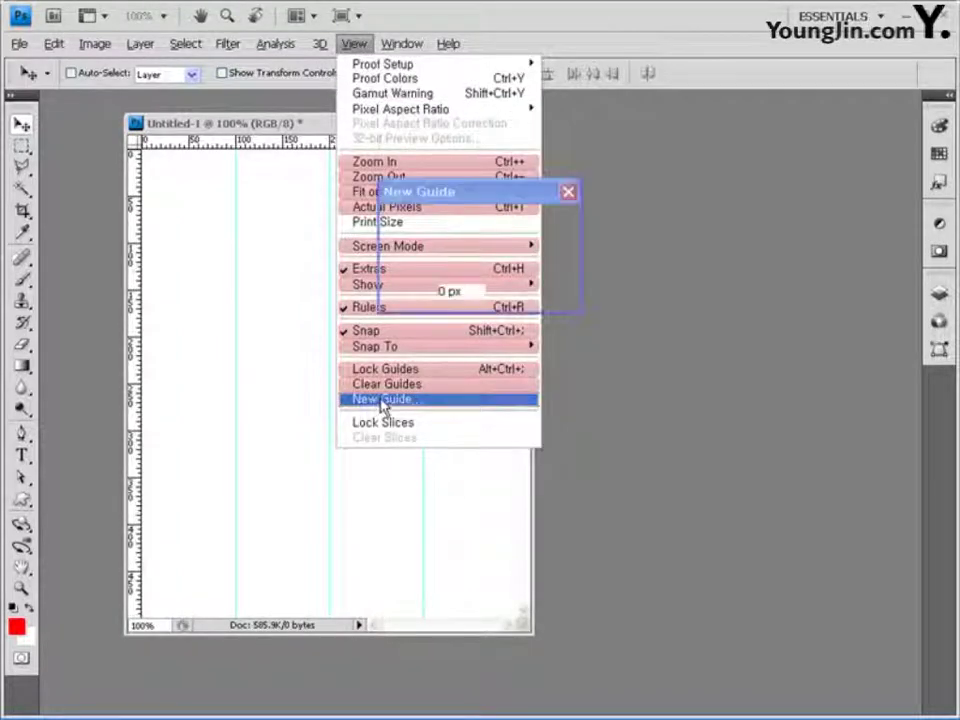
{"action": "left_click", "coordinate": [404, 240]}
{"action": "left_click", "coordinate": [441, 291]}
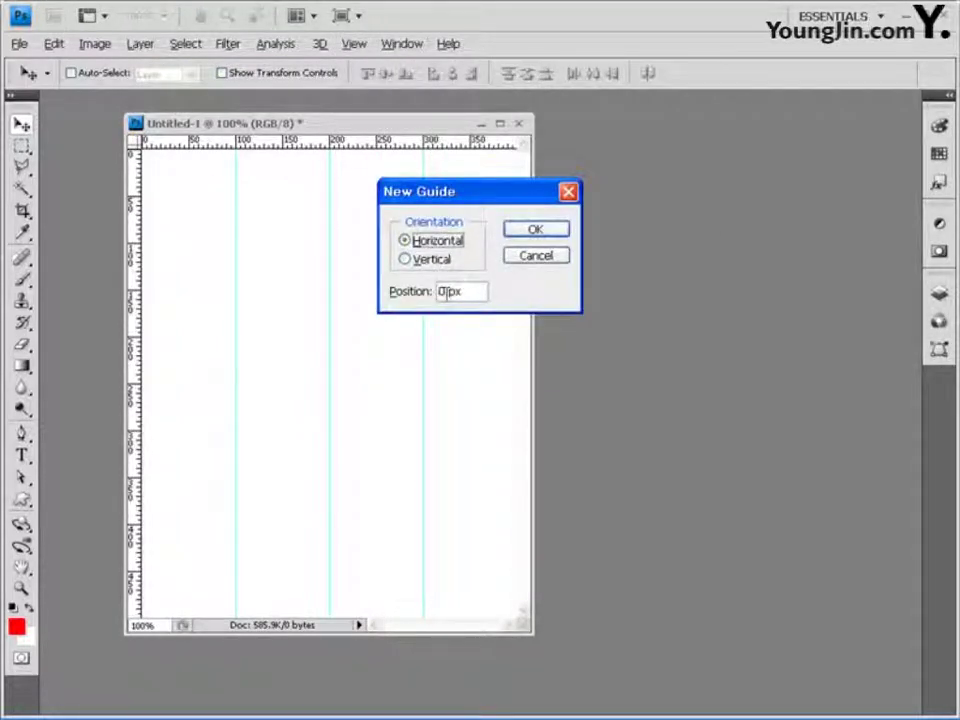
{"action": "double_click", "coordinate": [441, 291]}
{"action": "type", "text": "100"}
{"action": "key", "text": "Return"}
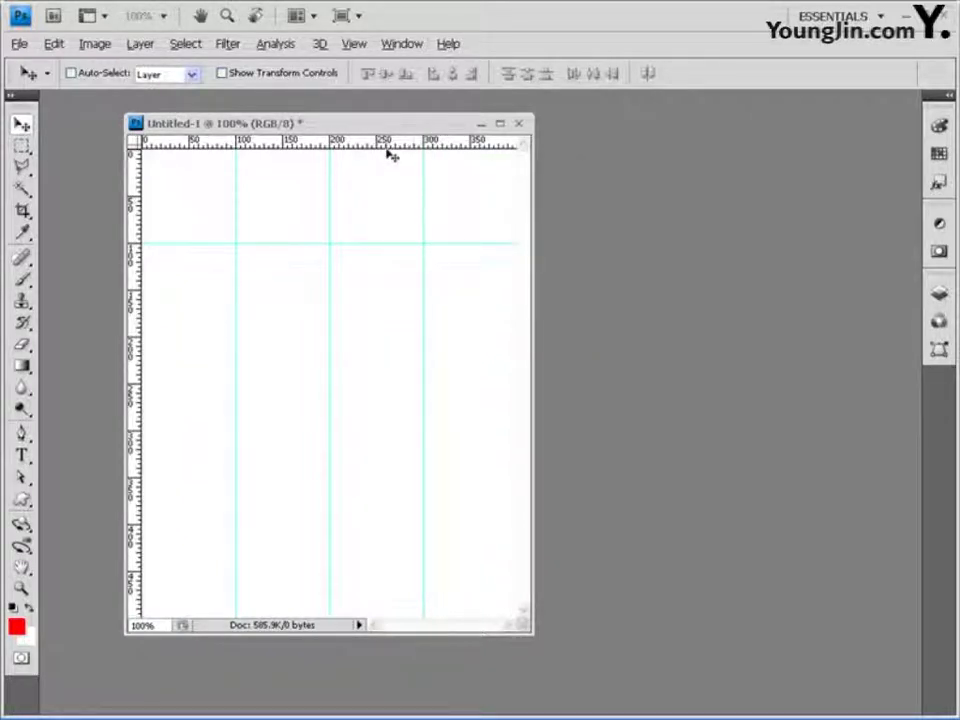
{"action": "left_click_drag", "start_coordinate": [386, 146], "coordinate": [317, 528]}
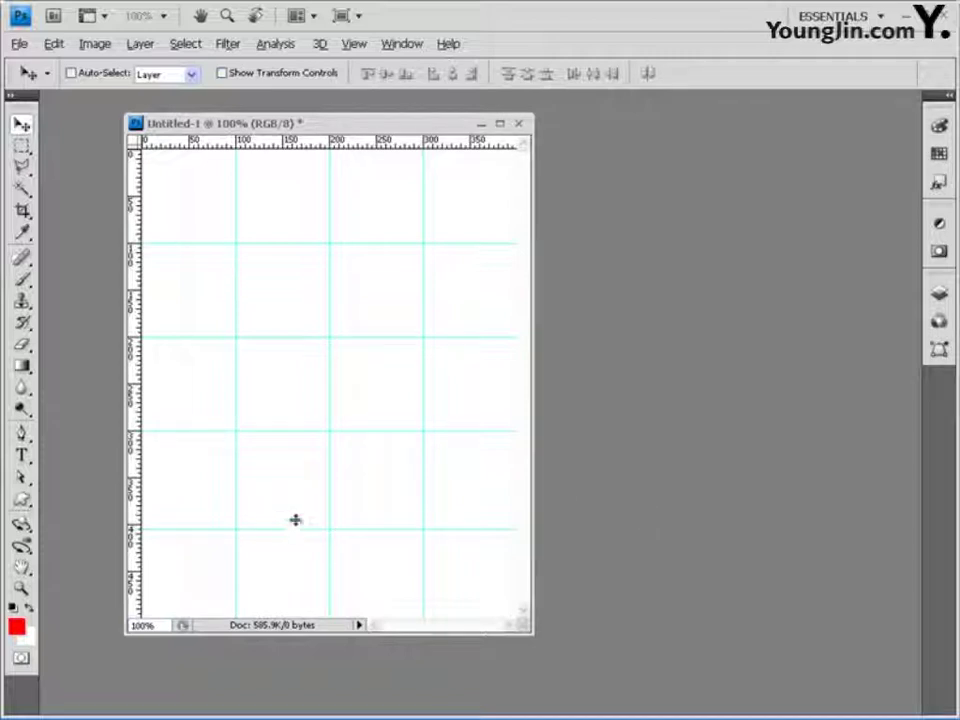
{"action": "left_click_drag", "start_coordinate": [295, 520], "coordinate": [296, 524]}
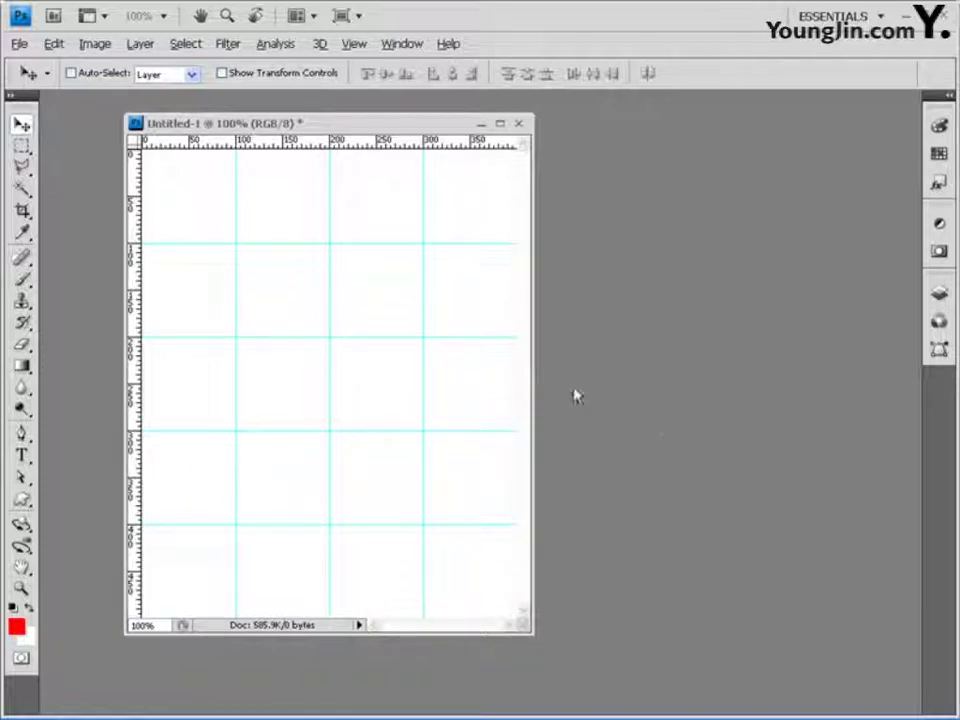
Step: Save the new document to the desktop in Photoshop format, named with the examinee's ID number and full name followed by -2
{"action": "left_click", "coordinate": [18, 44]}
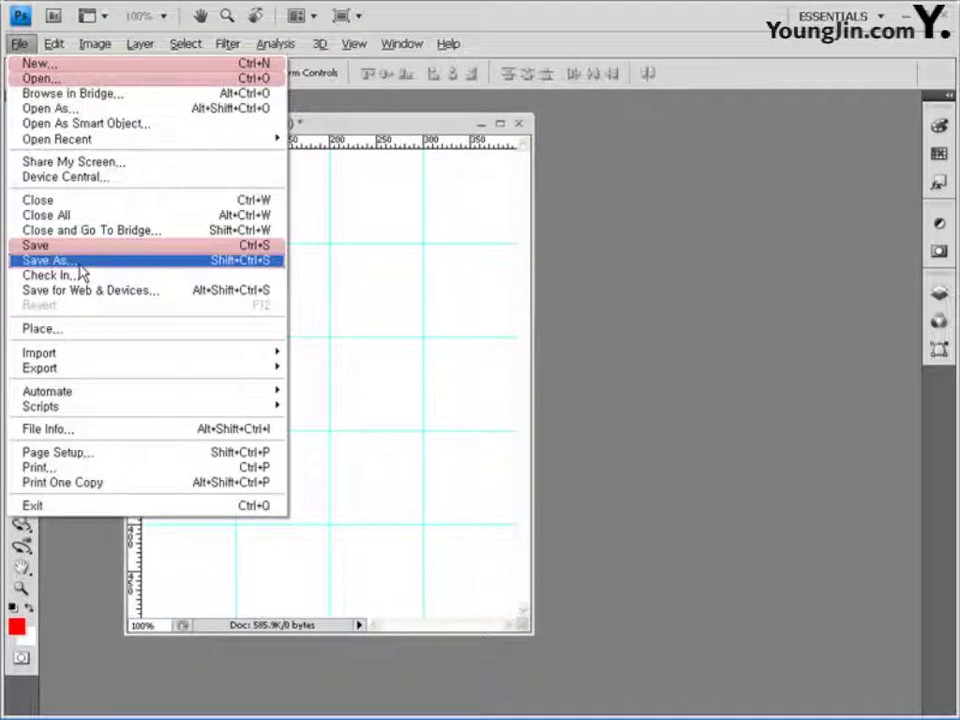
{"action": "left_click", "coordinate": [80, 264]}
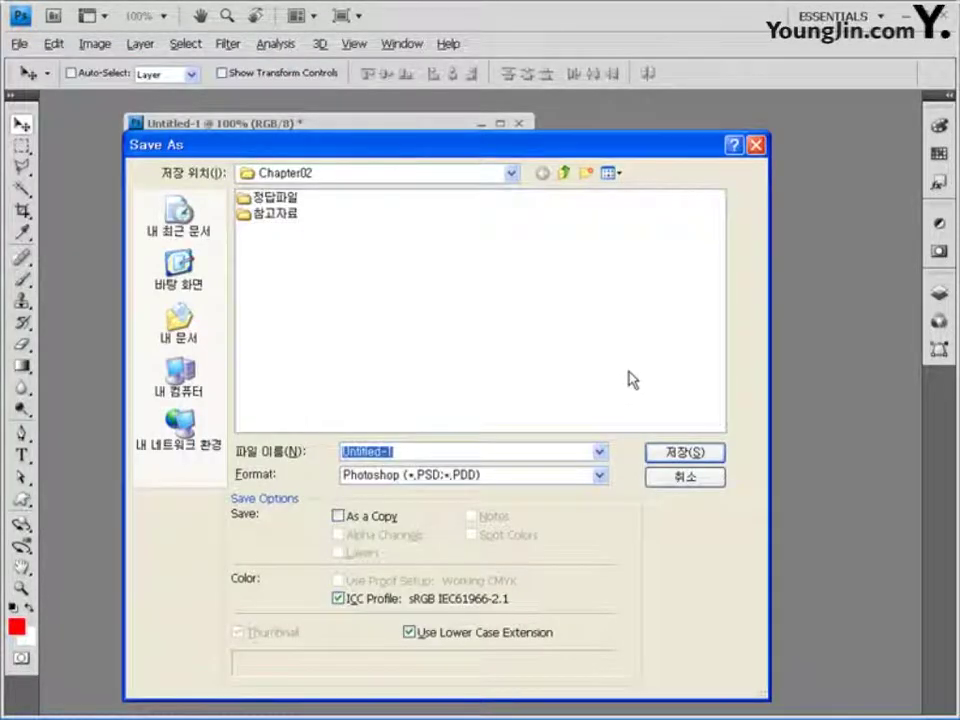
{"action": "left_click", "coordinate": [180, 281]}
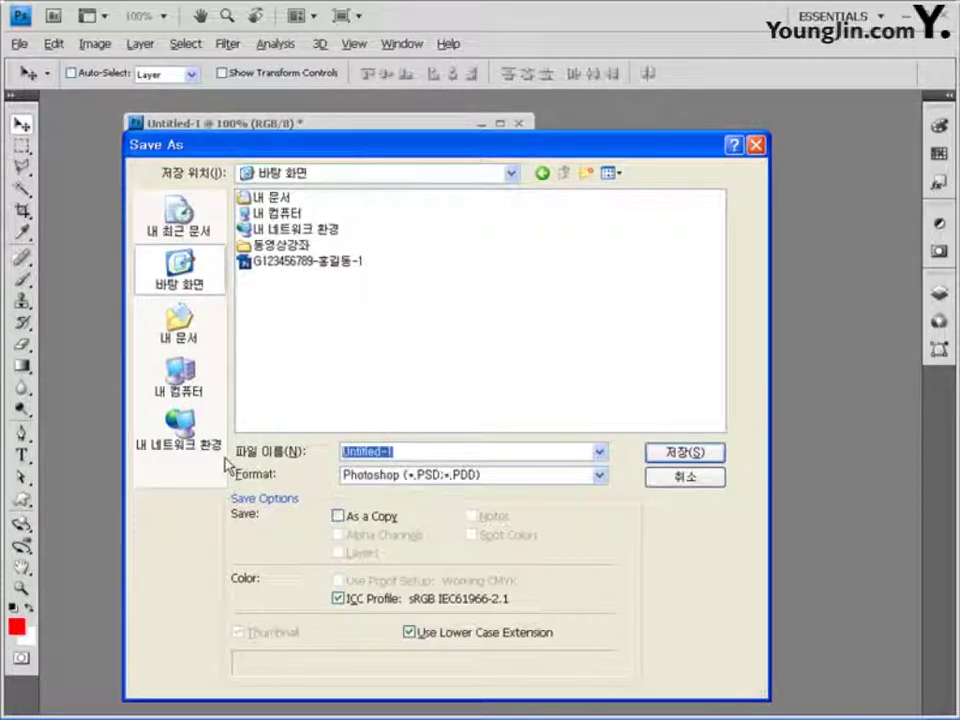
{"action": "key", "text": "BackSpace"}
{"action": "type", "text": "G1"}
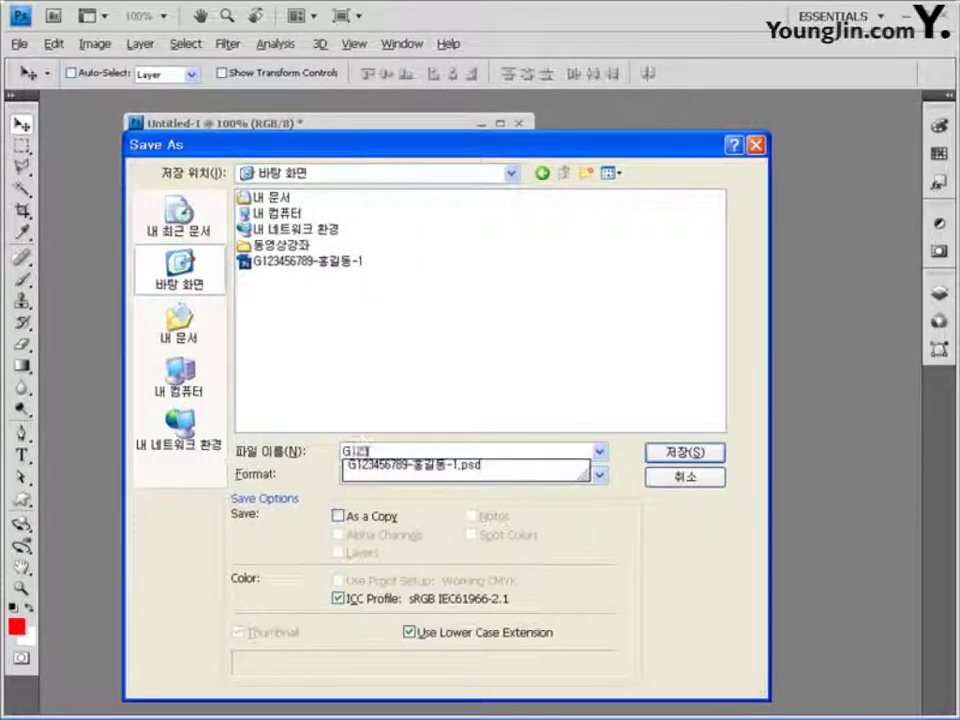
{"action": "type", "text": "23456789"}
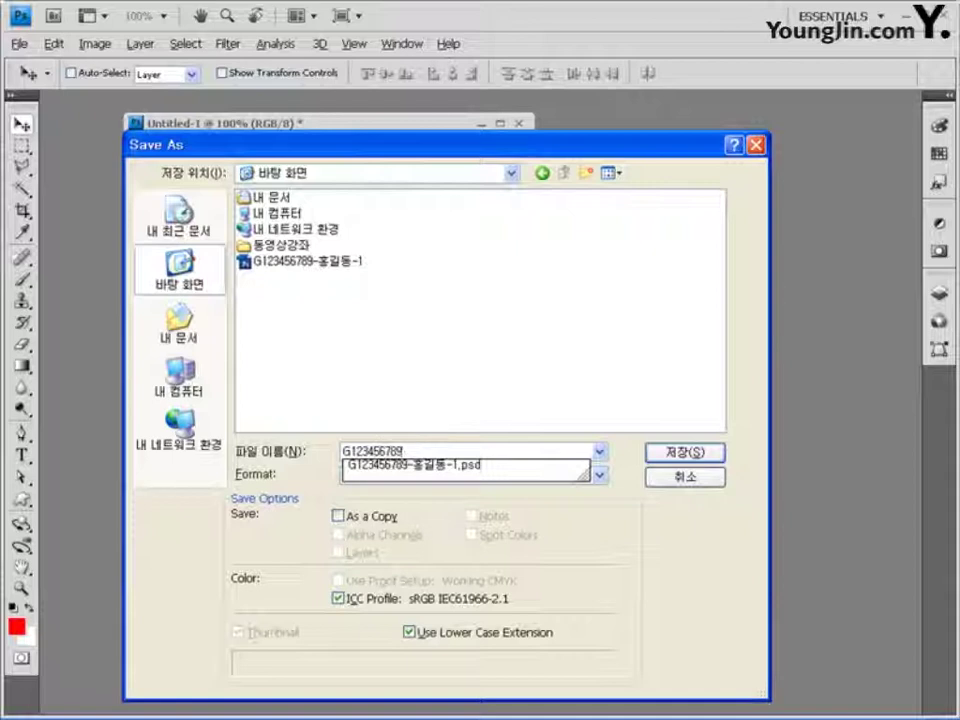
{"action": "type", "text": "-홍길동"}
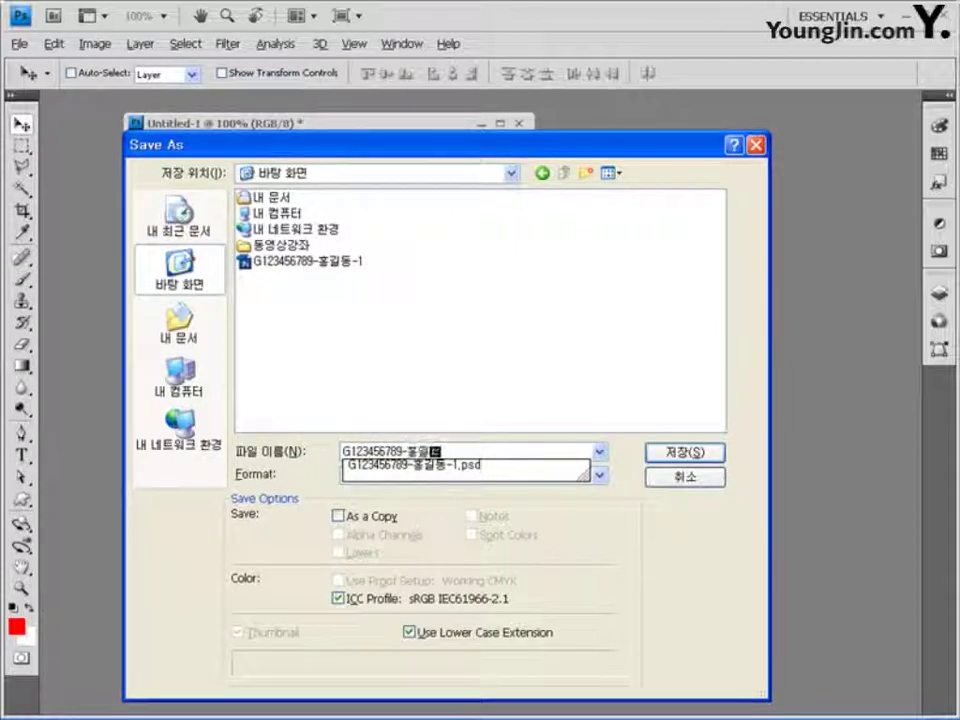
{"action": "type", "text": "-2"}
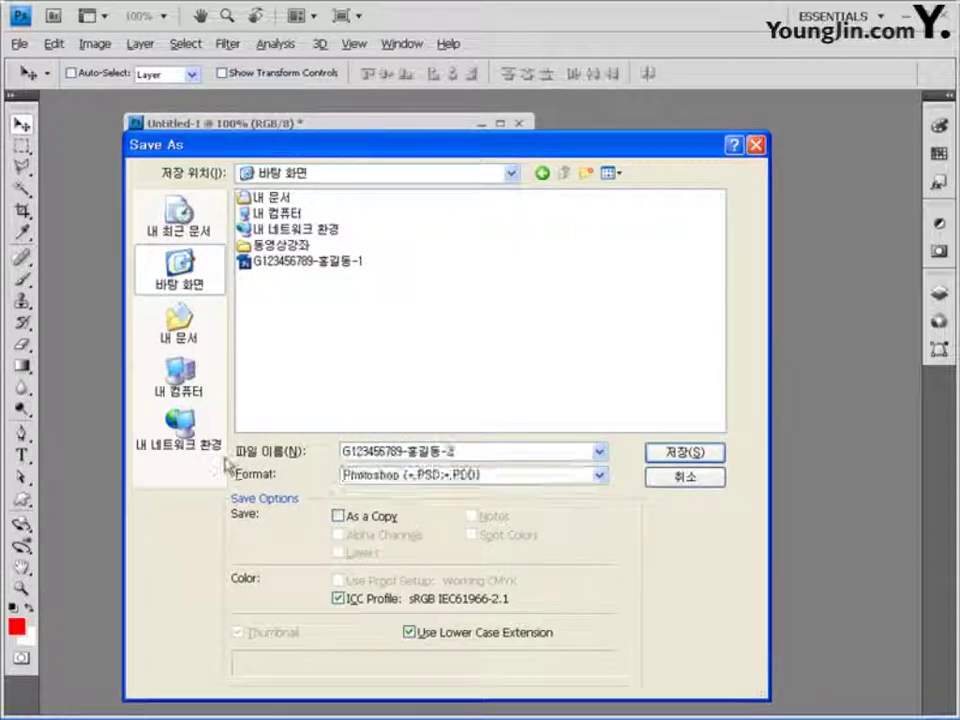
{"action": "left_click", "coordinate": [705, 456]}
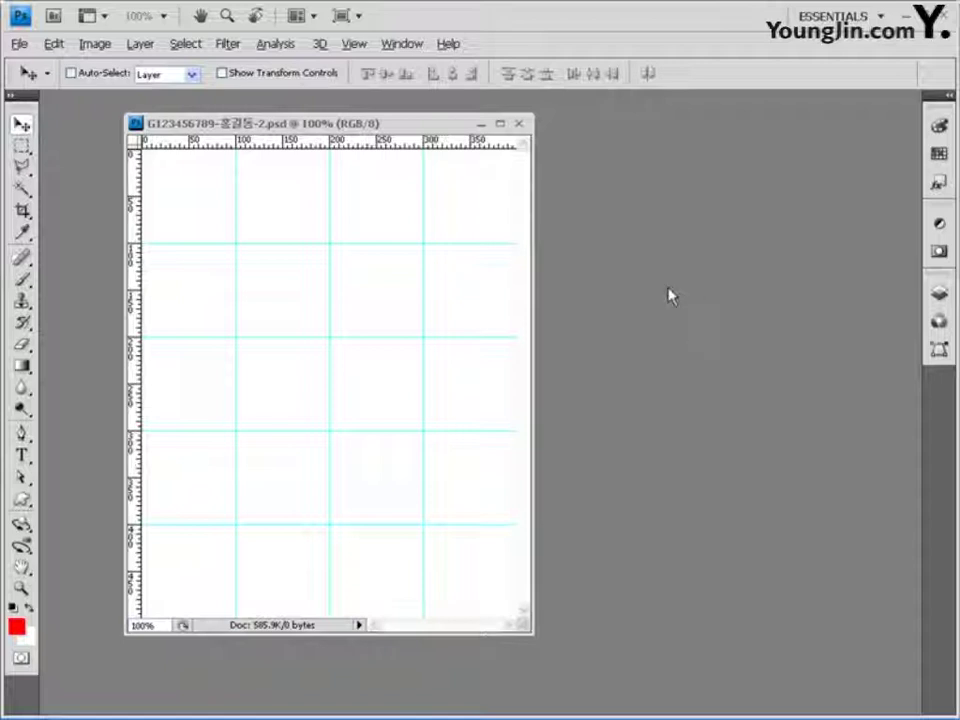
Step: Open the images 2급-2.jpg, 2급-3.jpg and 2급-4.jpg together from the Chapter02 folder
{"action": "key", "text": "ctrl+o"}
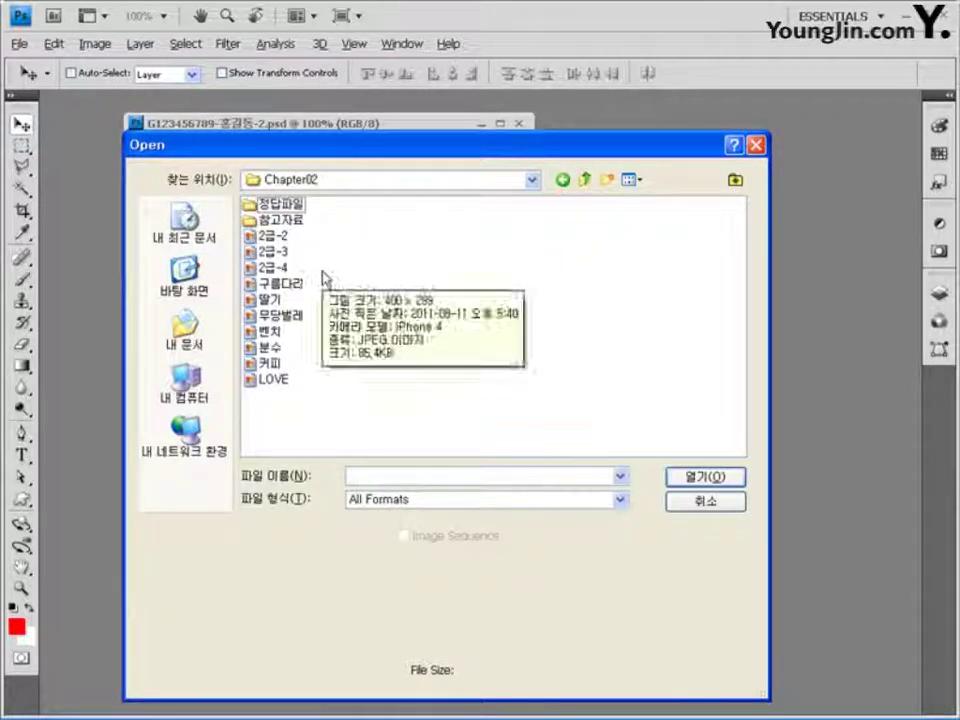
{"action": "left_click_drag", "start_coordinate": [320, 274], "coordinate": [268, 238]}
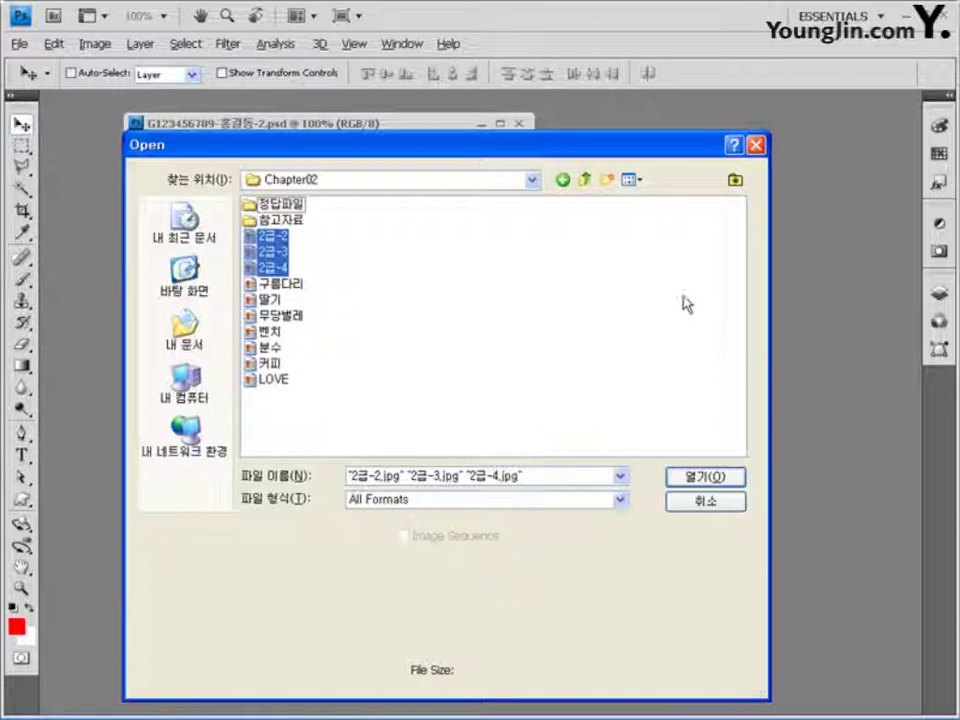
{"action": "left_click", "coordinate": [720, 476]}
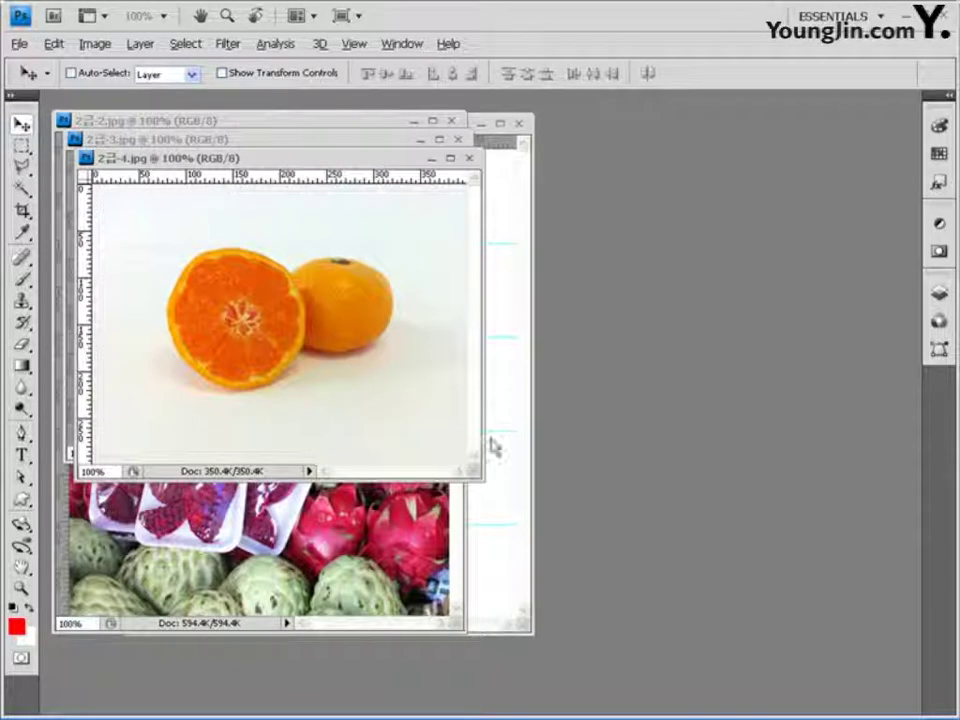
Step: Copy the entire 2급-2.jpg fruit image into the blank guided document as a new layer
{"action": "left_click", "coordinate": [200, 121]}
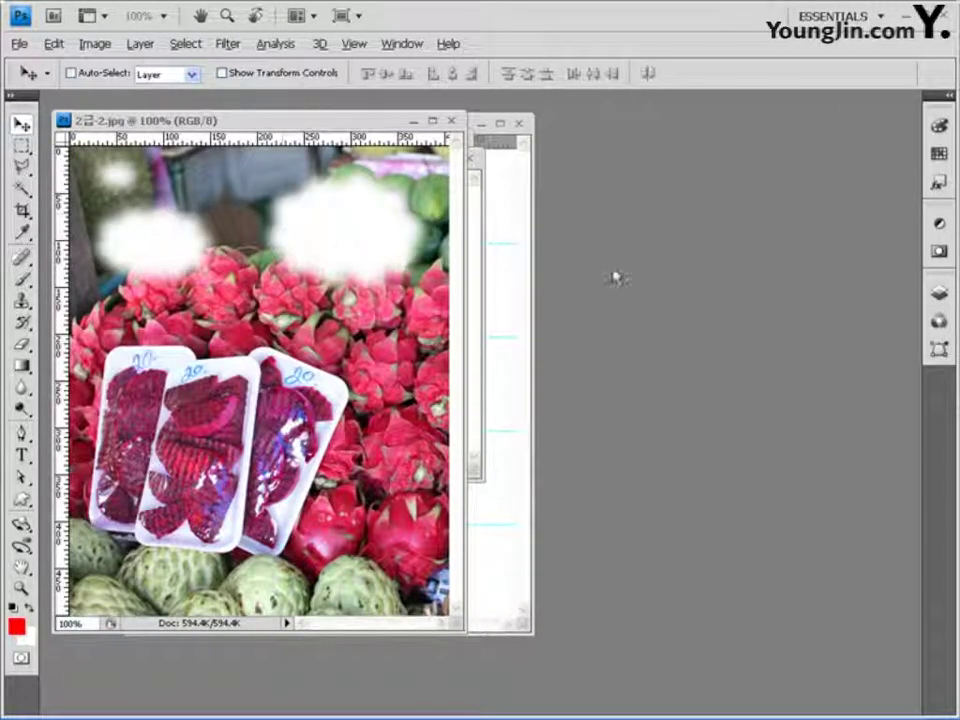
{"action": "key", "text": "ctrl+a"}
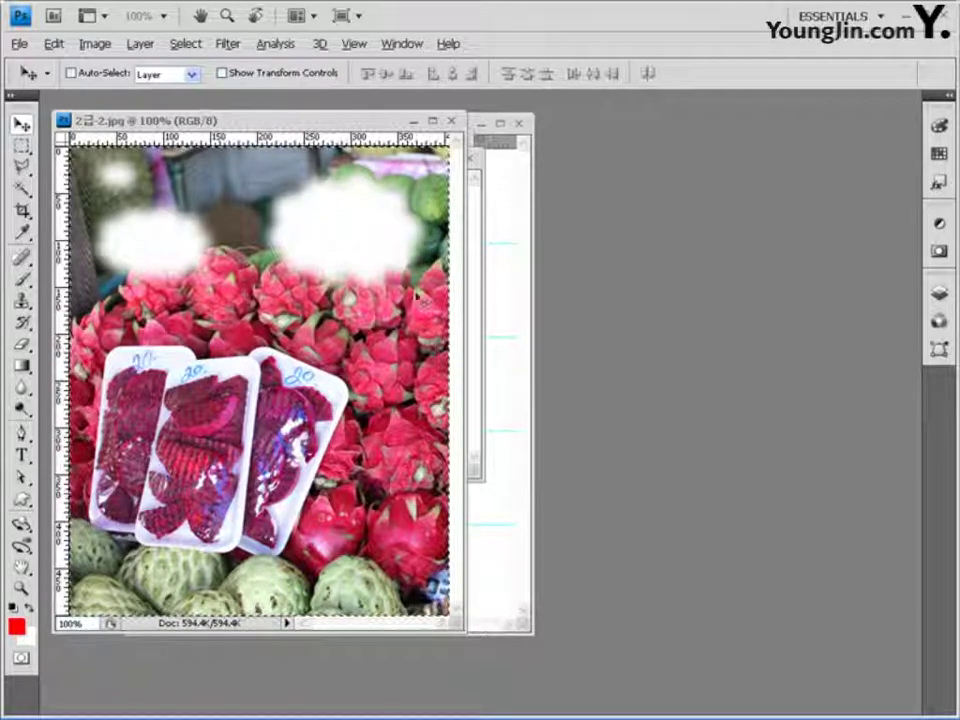
{"action": "left_click", "coordinate": [514, 349]}
{"action": "left_click_drag", "start_coordinate": [380, 123], "coordinate": [583, 131]}
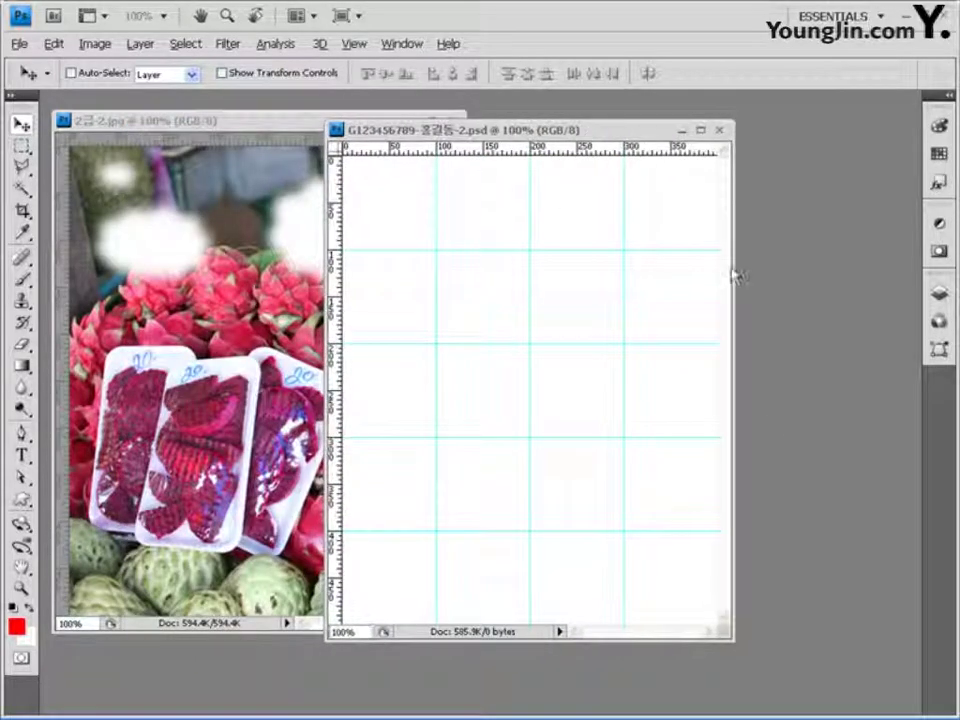
{"action": "key", "text": "ctrl+v"}
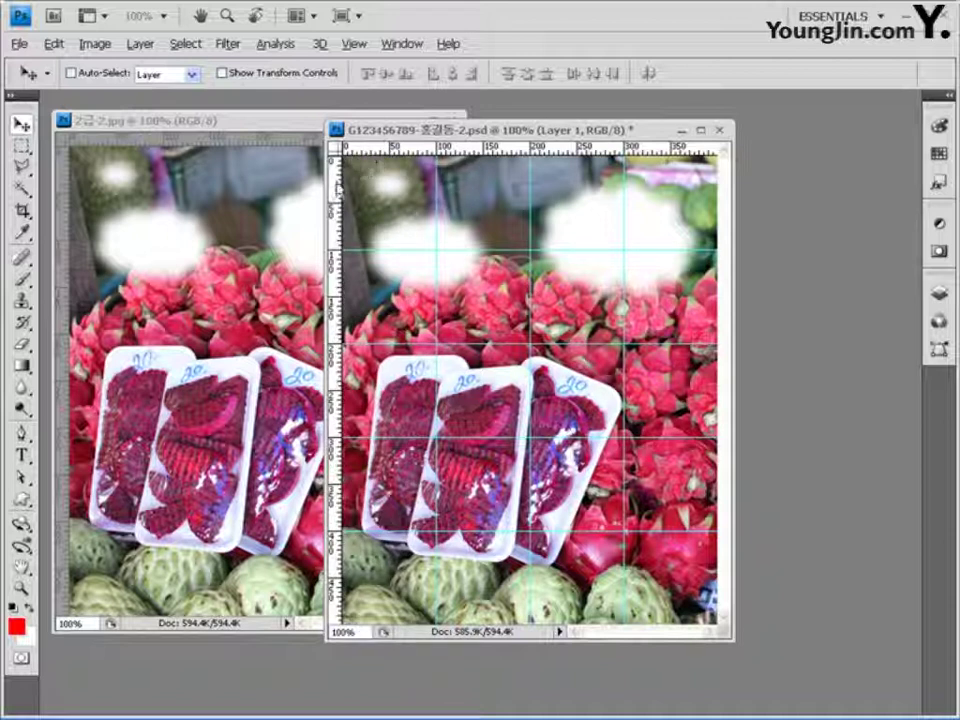
Step: Add guides about 35 px inside each canvas edge and select the inner rectangle they enclose with the Rectangular Marquee
{"action": "left_click_drag", "start_coordinate": [355, 190], "coordinate": [392, 186]}
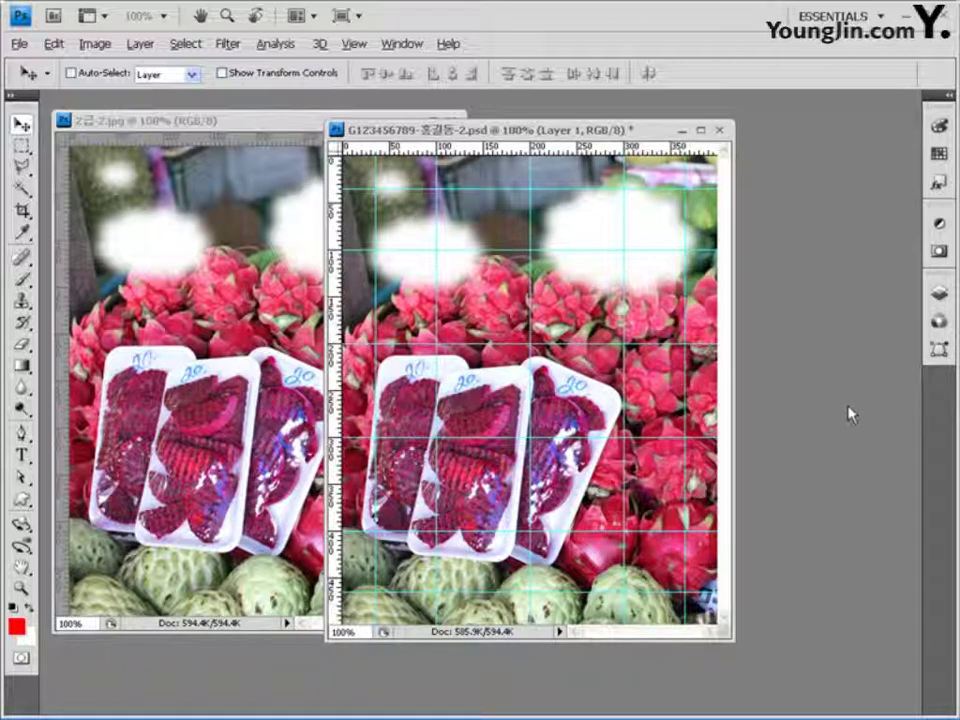
{"action": "left_click", "coordinate": [27, 148]}
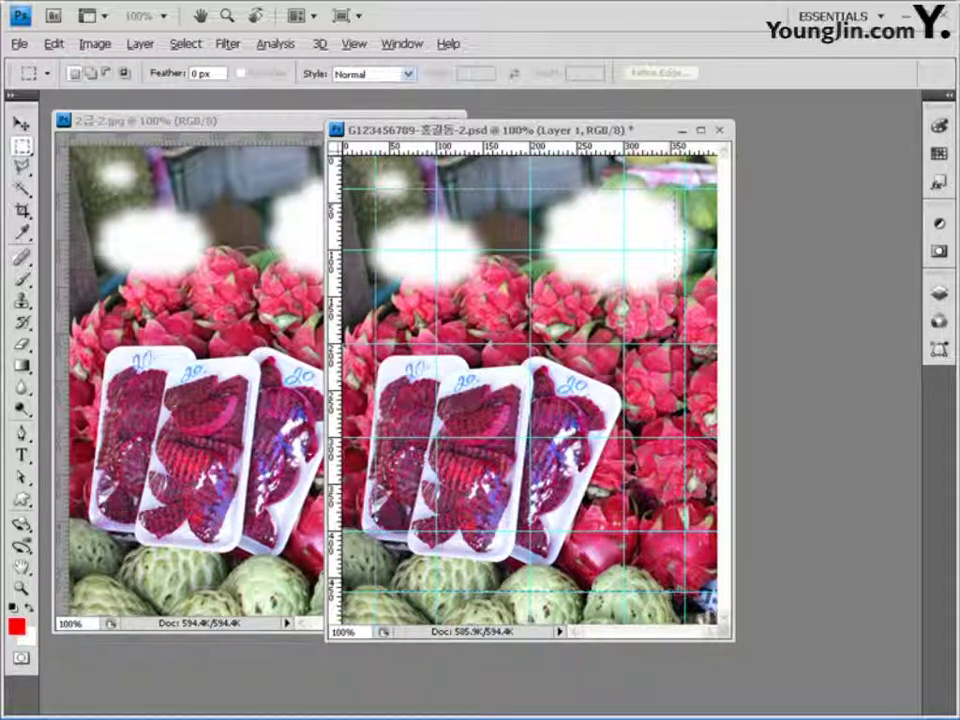
{"action": "left_click_drag", "start_coordinate": [375, 188], "coordinate": [685, 594]}
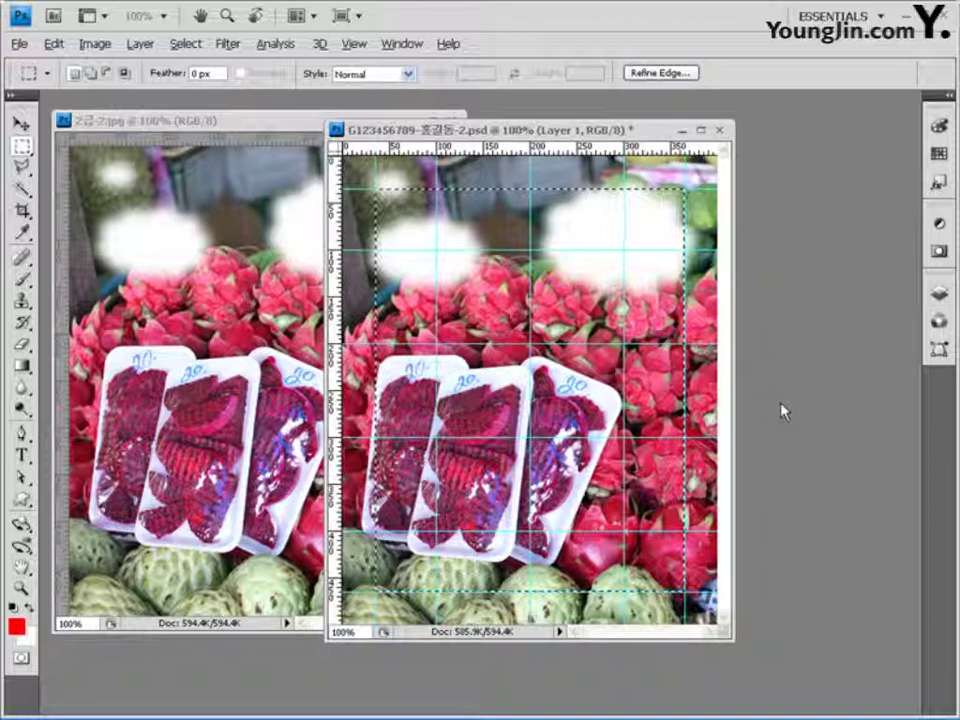
Step: Invert the selection and copy the outer border area of the fruit image to a new layer
{"action": "left_click", "coordinate": [185, 44]}
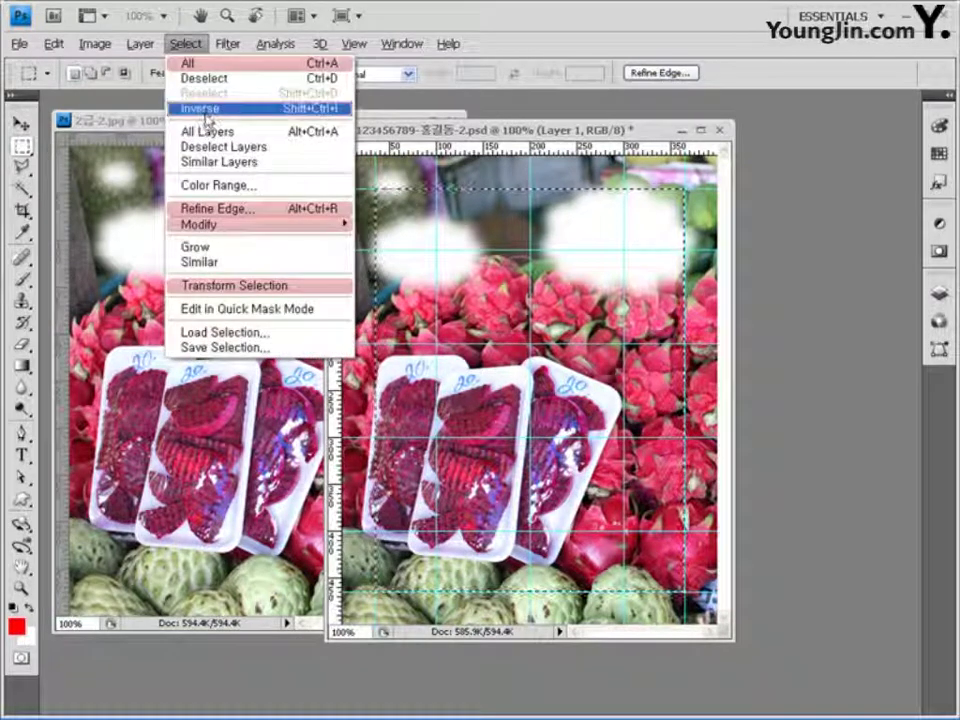
{"action": "left_click", "coordinate": [206, 110]}
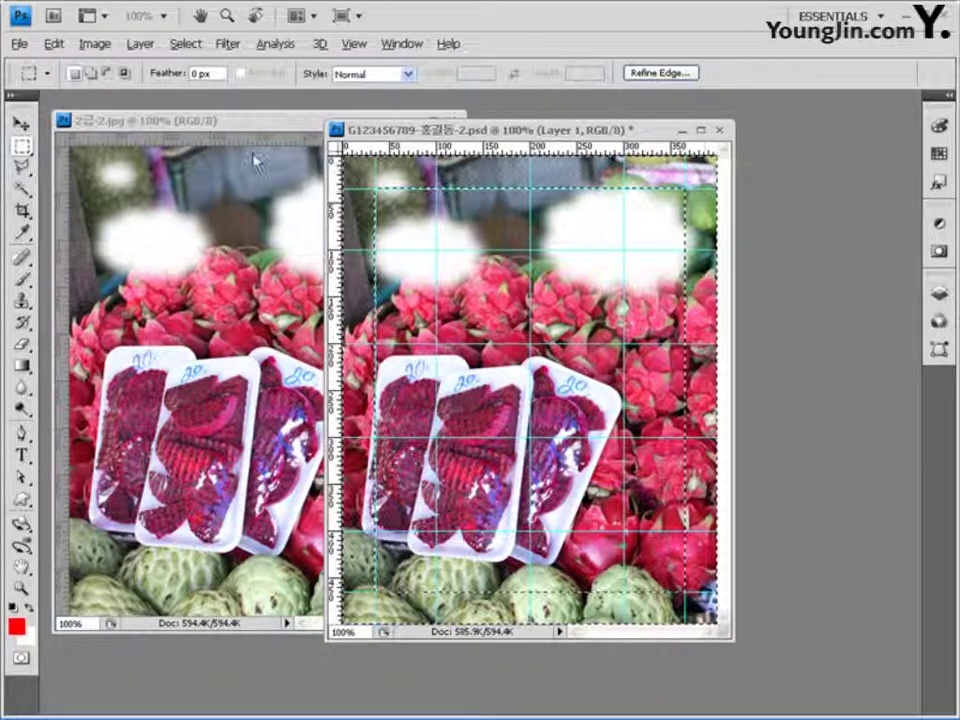
{"action": "left_click", "coordinate": [141, 45]}
{"action": "mouse_move", "coordinate": [148, 68]}
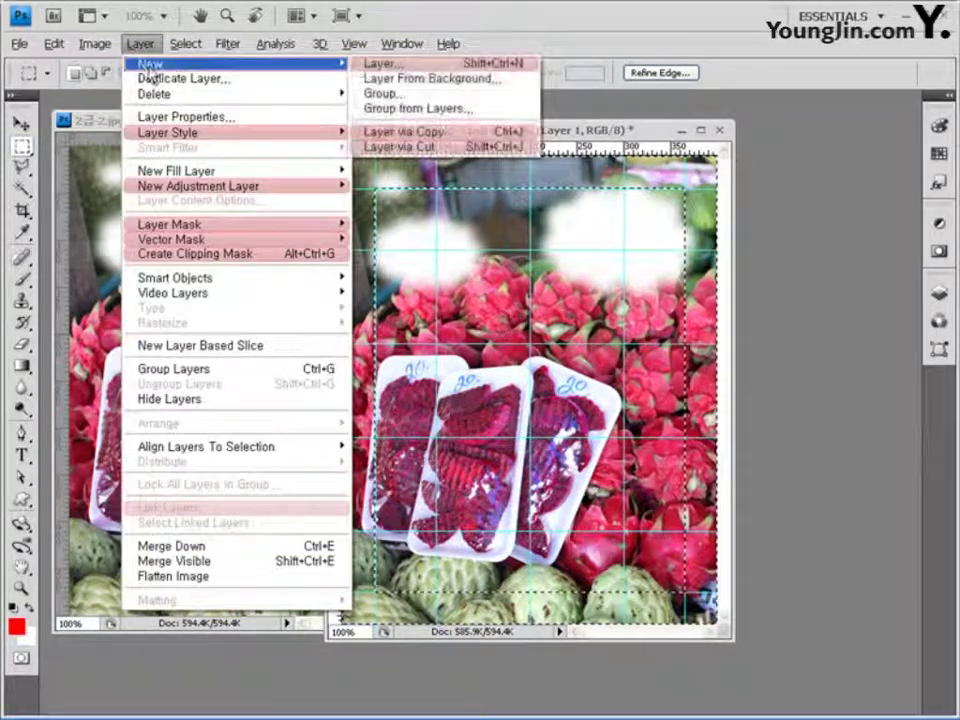
{"action": "left_click", "coordinate": [410, 140]}
{"action": "left_click", "coordinate": [940, 292]}
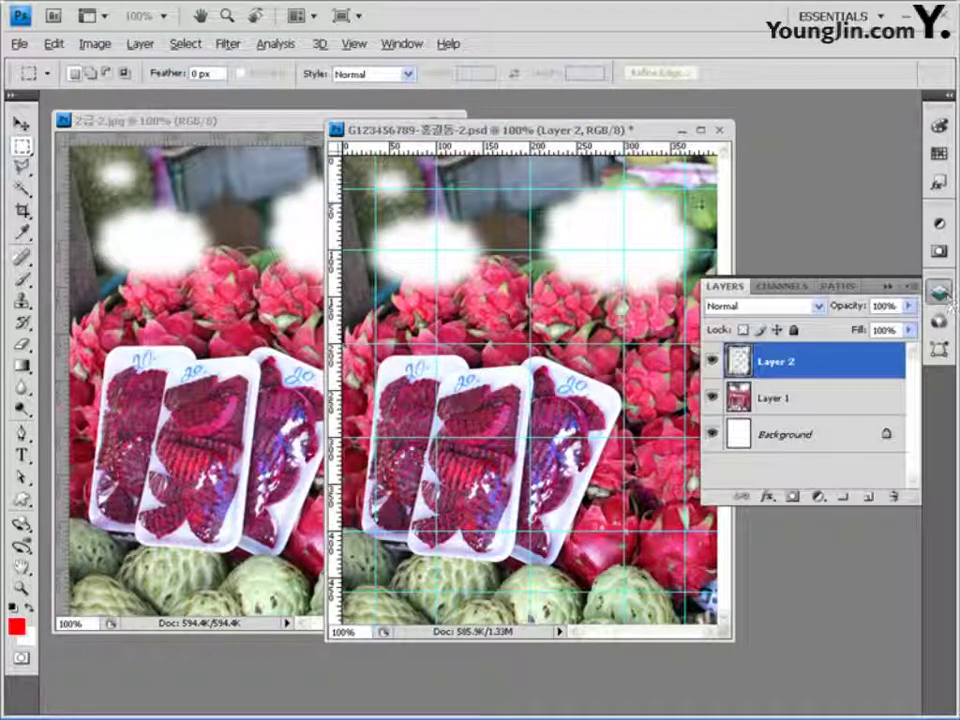
Step: Minimize the 2급-2.jpg image and reposition the composition window clear of the layer list
{"action": "left_click", "coordinate": [170, 120]}
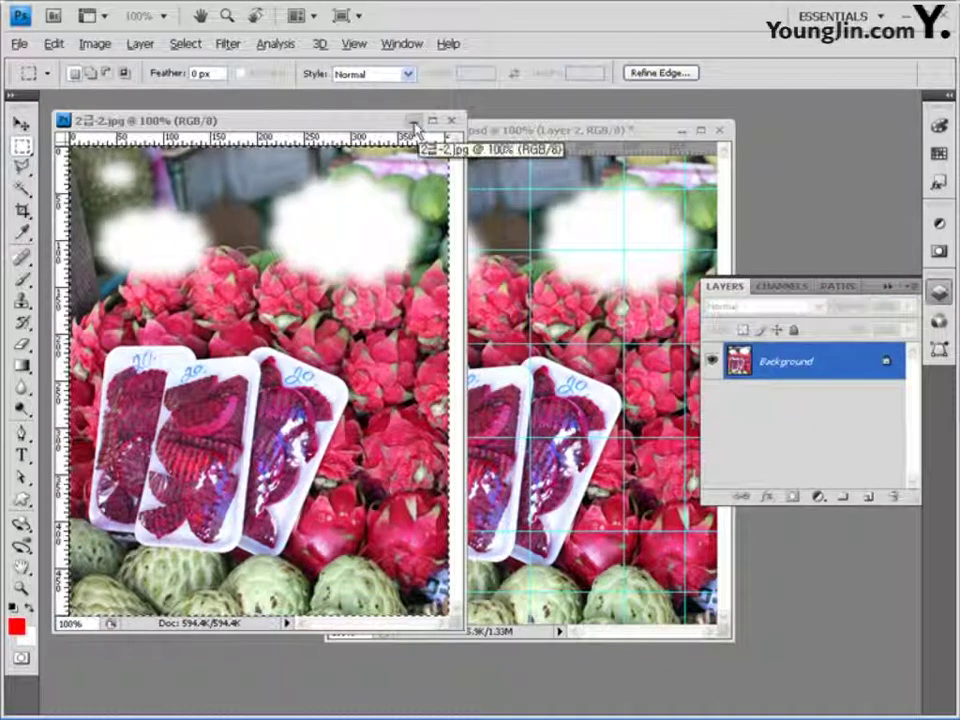
{"action": "left_click", "coordinate": [414, 120]}
{"action": "left_click_drag", "start_coordinate": [553, 131], "coordinate": [405, 138]}
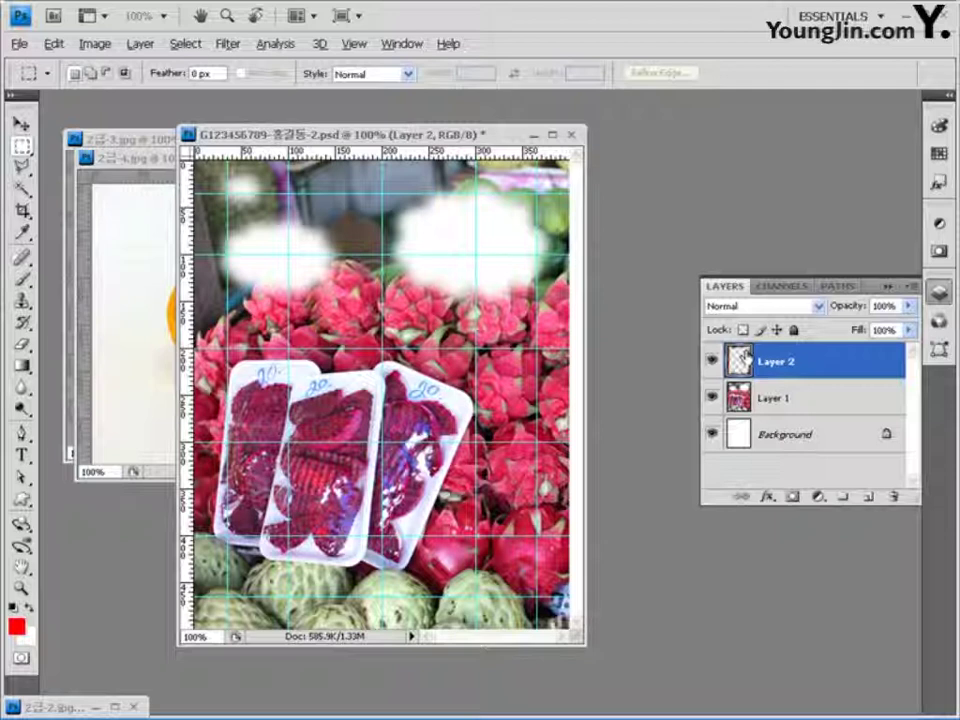
Step: Set the foreground color to white and apply Stained Glass to Layer 2 with Cell Size 10, Border Thickness 4 and Light Intensity 3
{"action": "left_click", "coordinate": [16, 626]}
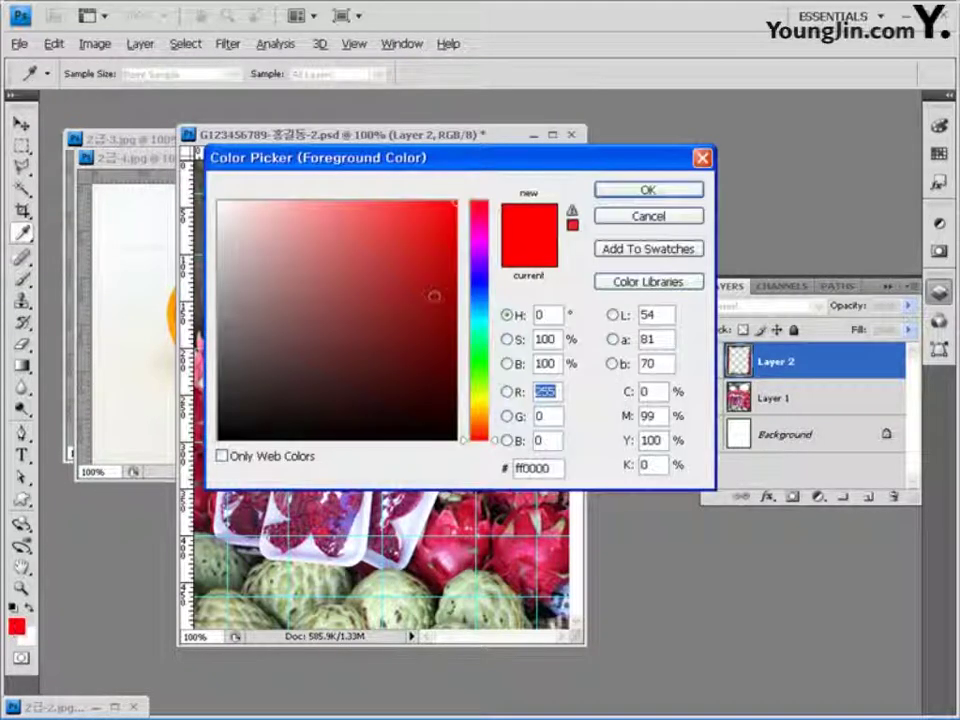
{"action": "left_click", "coordinate": [219, 202]}
{"action": "left_click", "coordinate": [648, 189]}
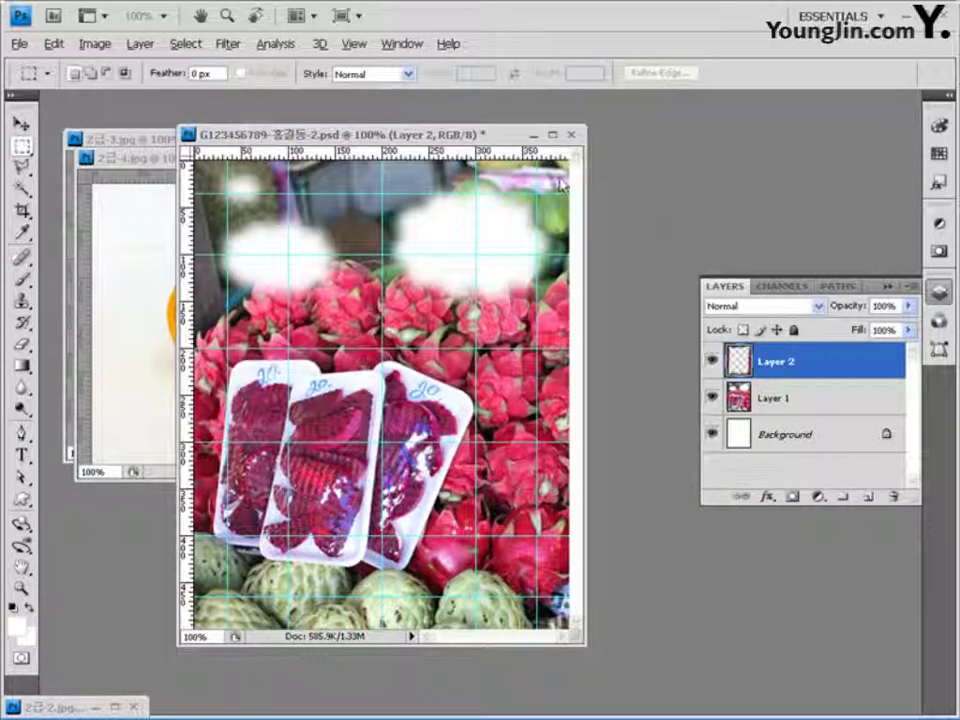
{"action": "left_click", "coordinate": [224, 45]}
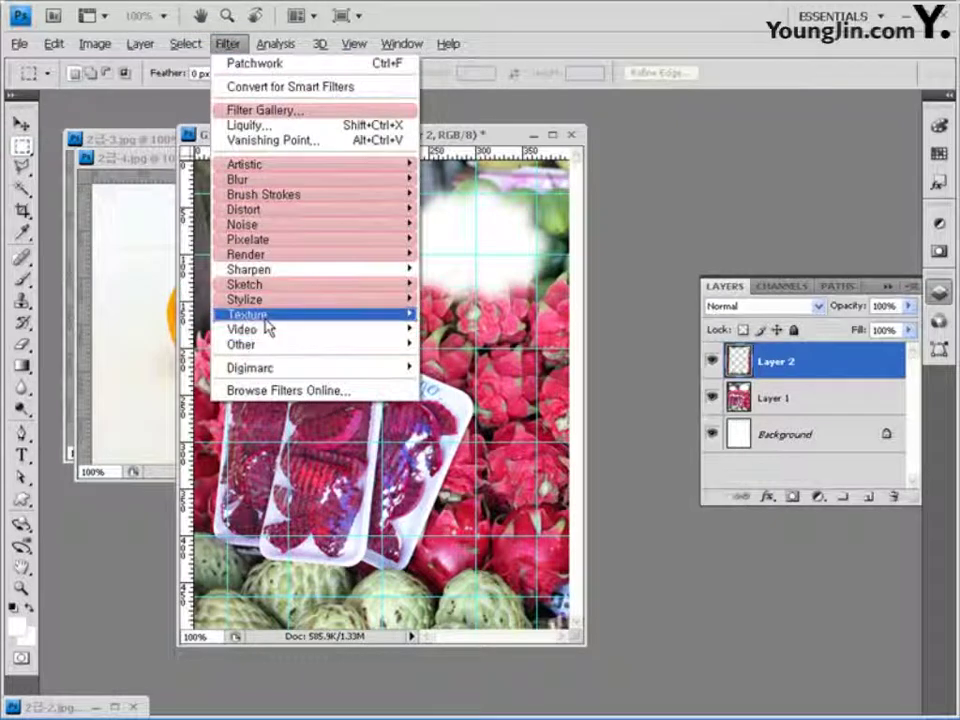
{"action": "mouse_move", "coordinate": [270, 326]}
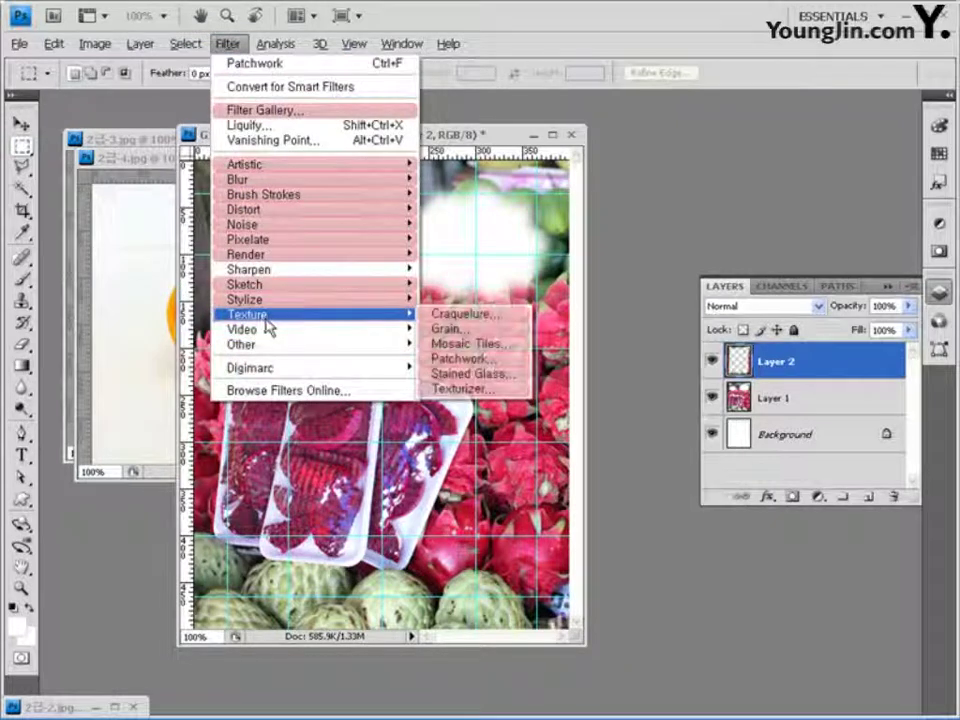
{"action": "left_click", "coordinate": [490, 374]}
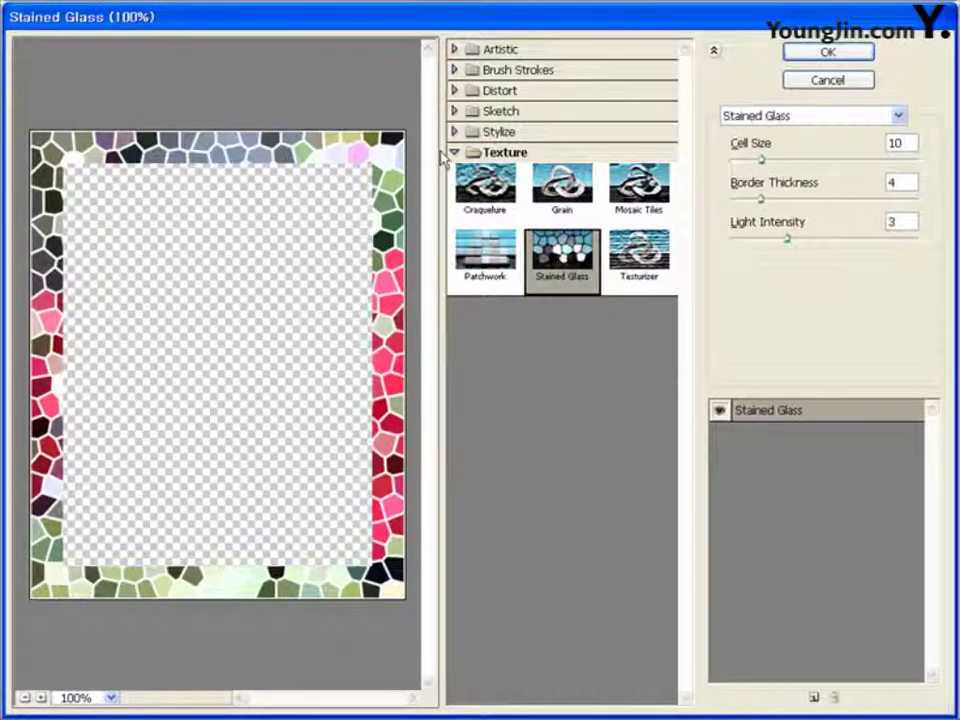
{"action": "left_click", "coordinate": [848, 55]}
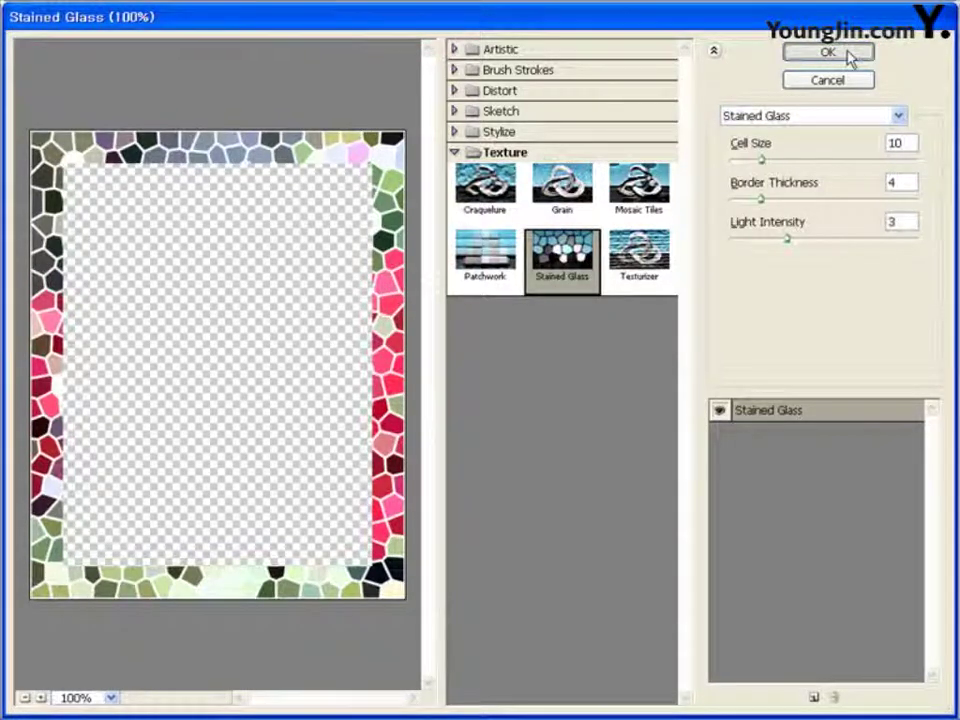
{"action": "left_click", "coordinate": [828, 53]}
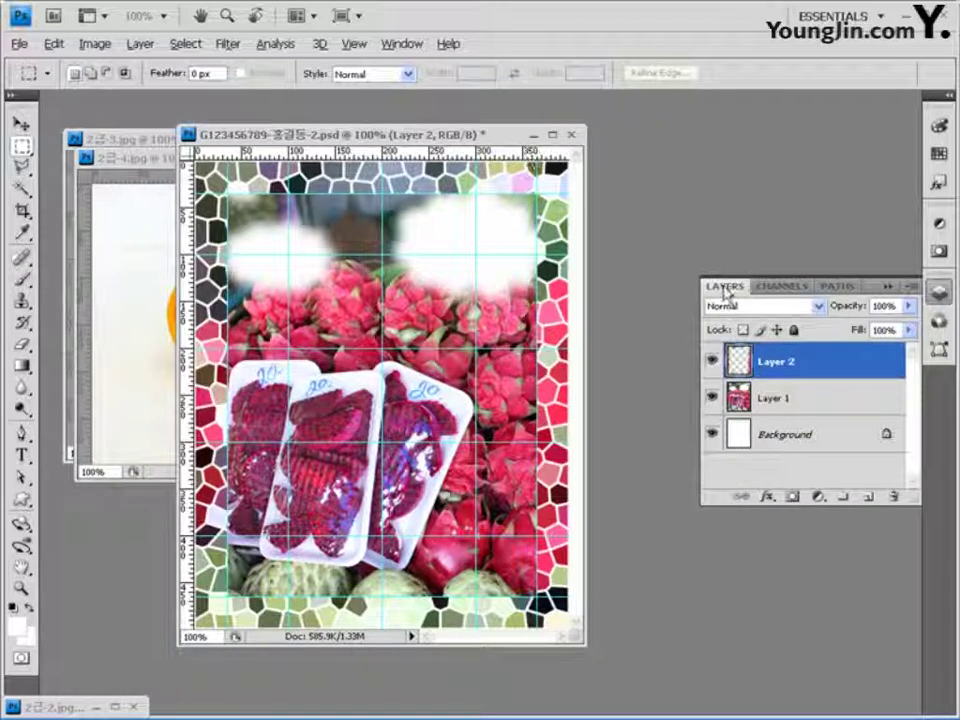
Step: Add an outside Stroke to Layer 2 with a size of 7 px and the green color 006600
{"action": "left_click", "coordinate": [766, 497]}
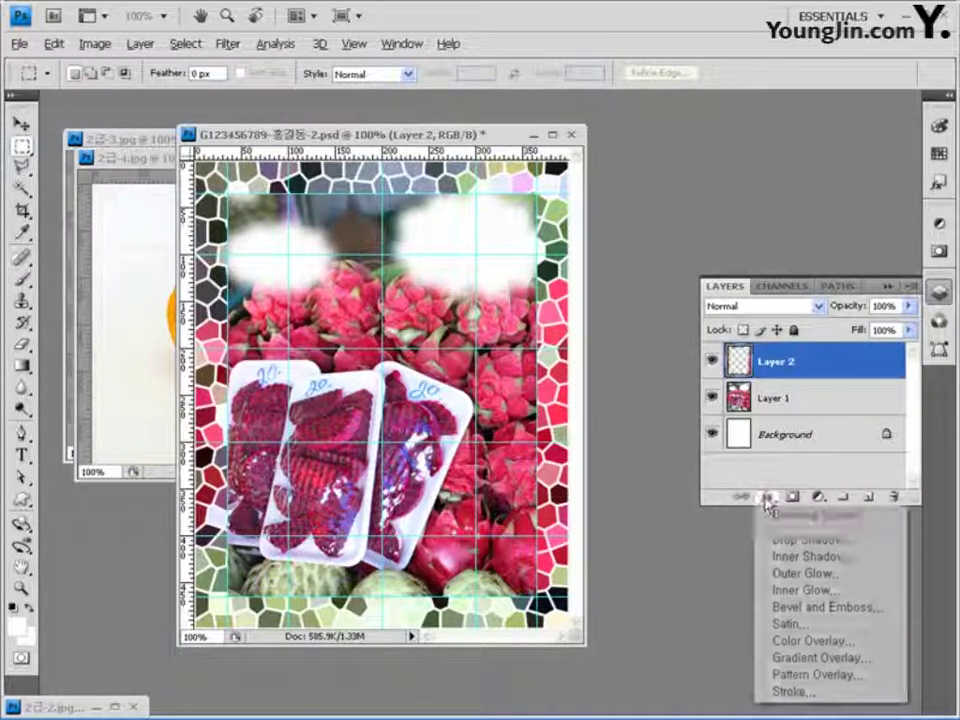
{"action": "left_click", "coordinate": [785, 690]}
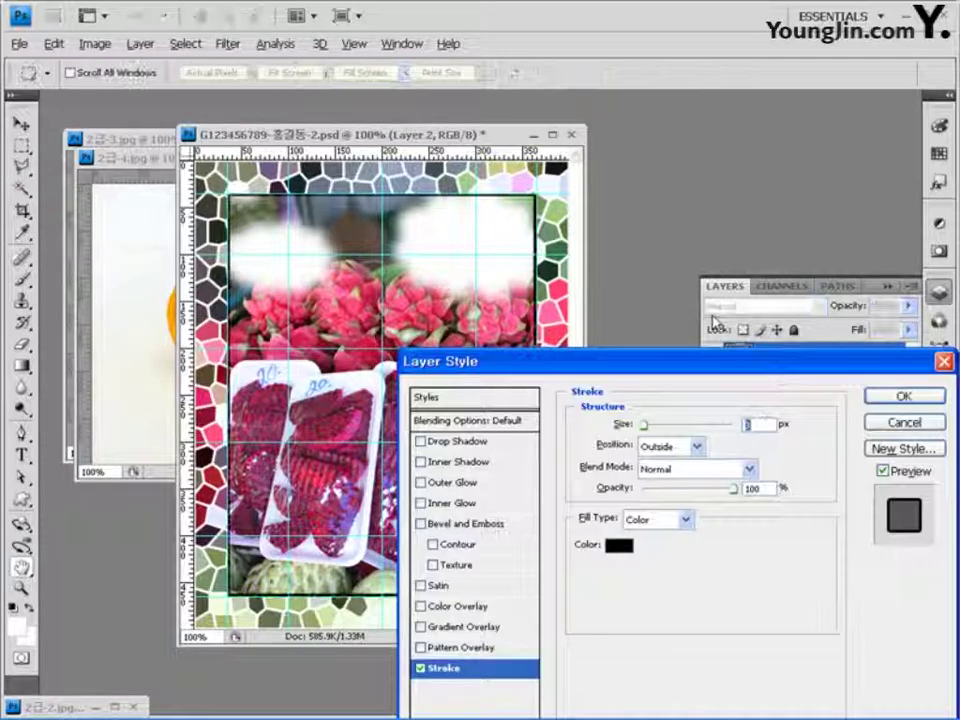
{"action": "left_click_drag", "start_coordinate": [722, 370], "coordinate": [681, 285]}
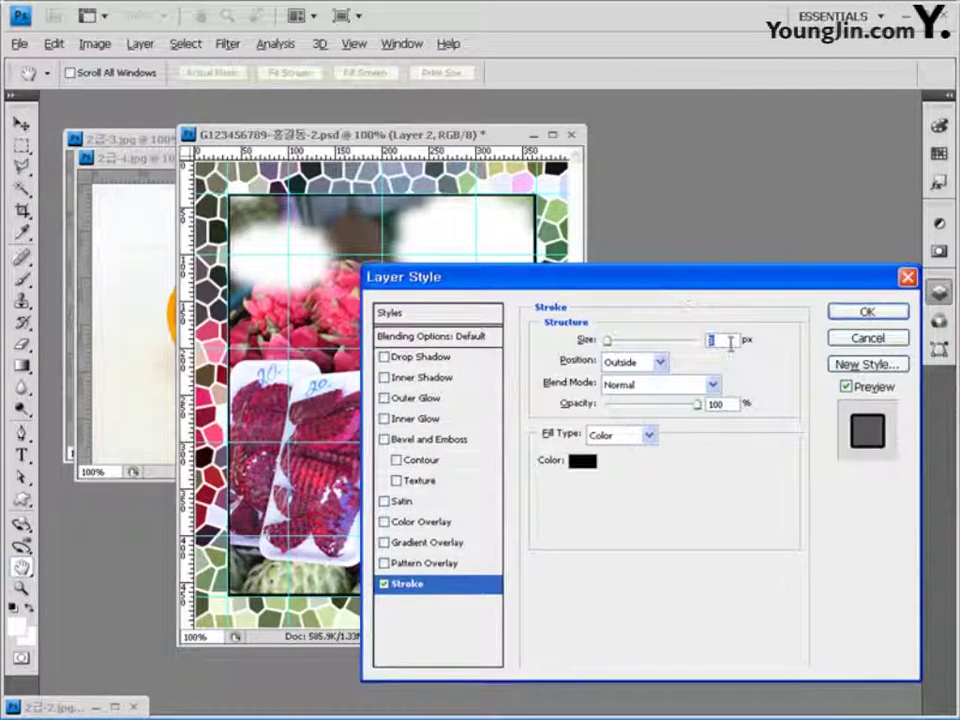
{"action": "left_click", "coordinate": [662, 342]}
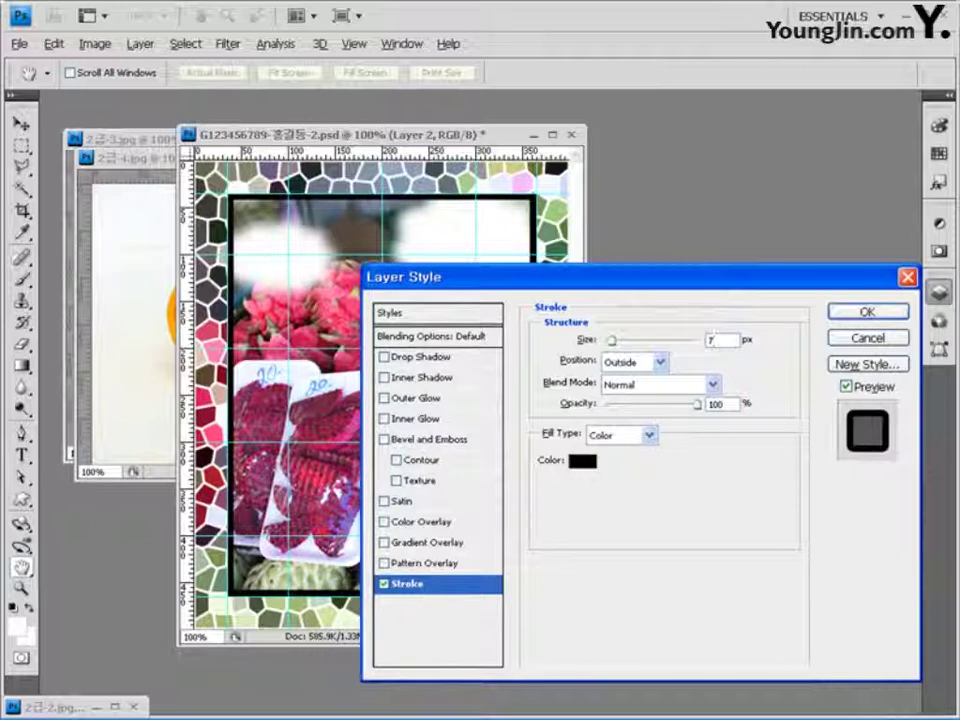
{"action": "left_click", "coordinate": [582, 461]}
{"action": "double_click", "coordinate": [557, 470]}
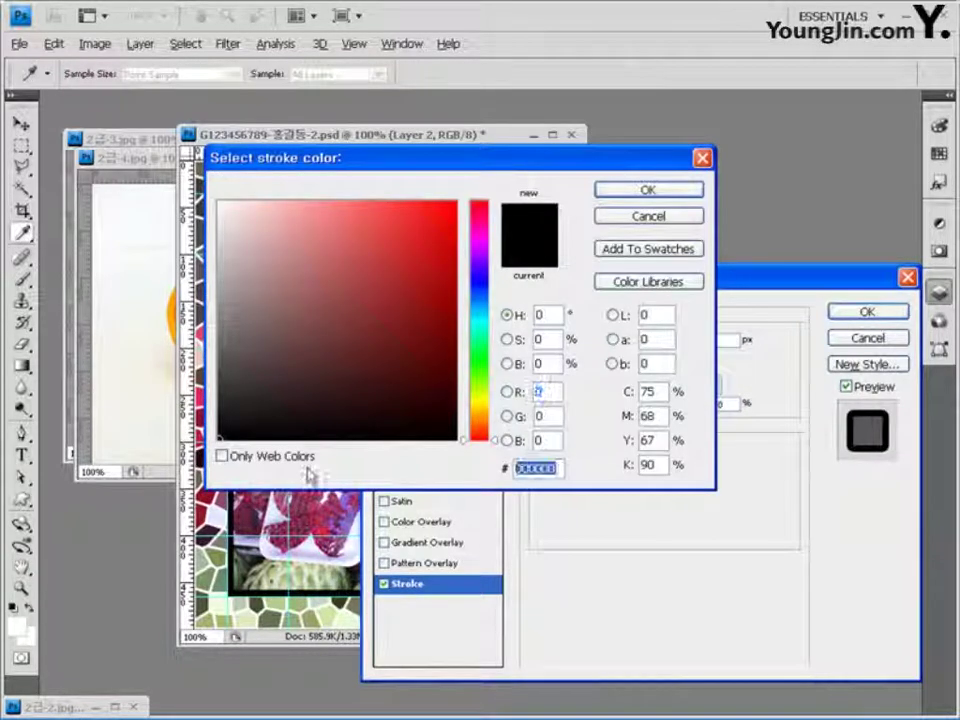
{"action": "key", "text": "BackSpace"}
{"action": "type", "text": "6600"}
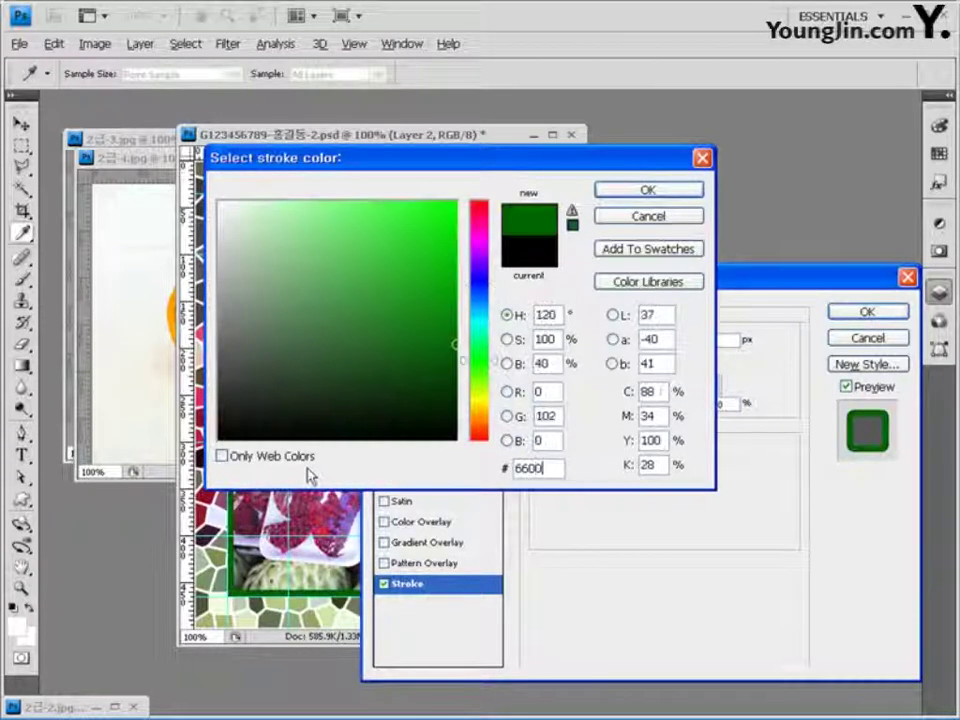
{"action": "left_click", "coordinate": [652, 191]}
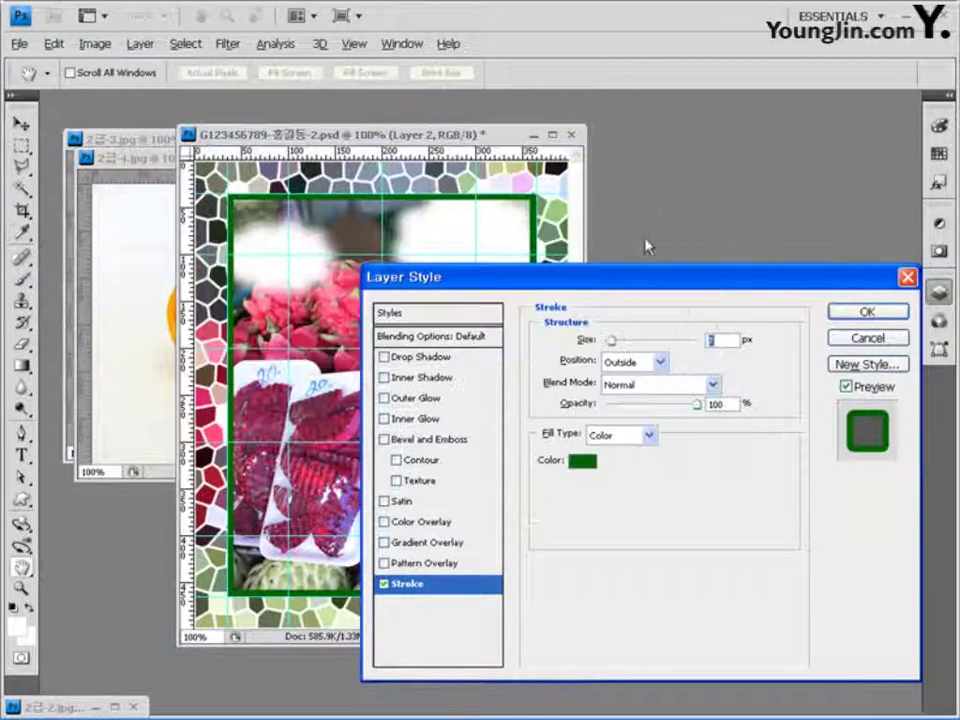
Step: Add a Drop Shadow to Layer 2 with a distance of 15 px and apply the layer styles
{"action": "left_click", "coordinate": [499, 360]}
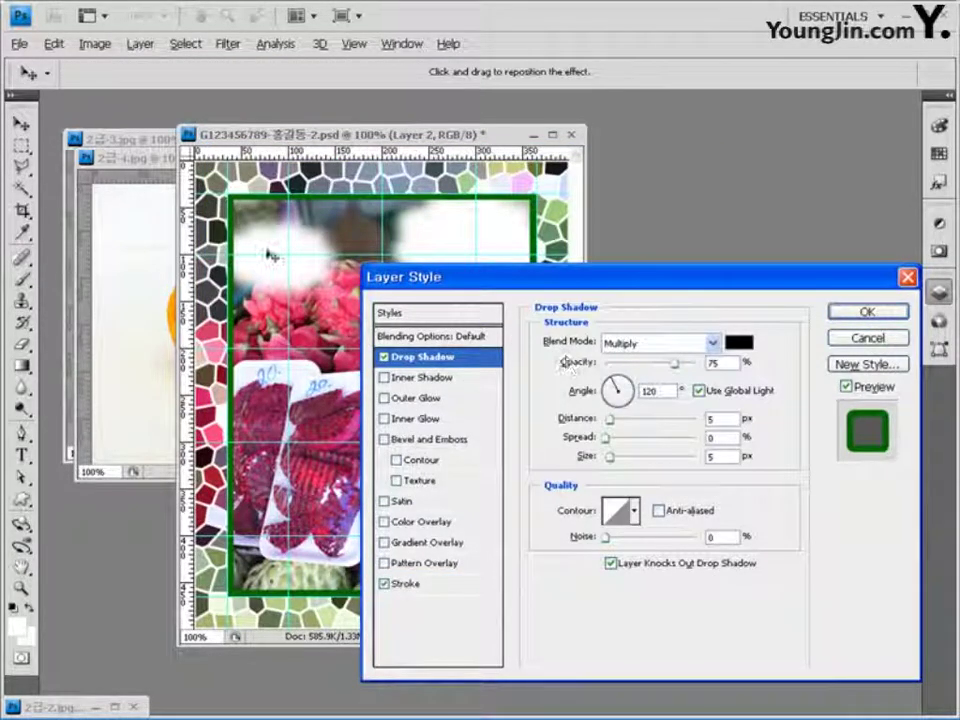
{"action": "left_click_drag", "start_coordinate": [610, 421], "coordinate": [618, 420]}
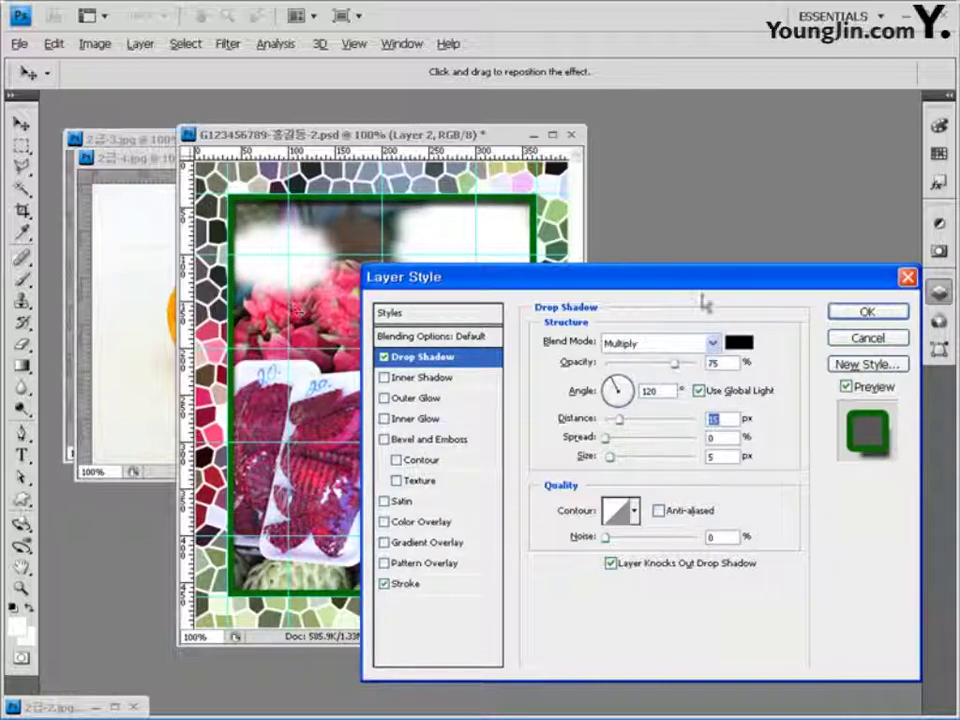
{"action": "left_click", "coordinate": [867, 314]}
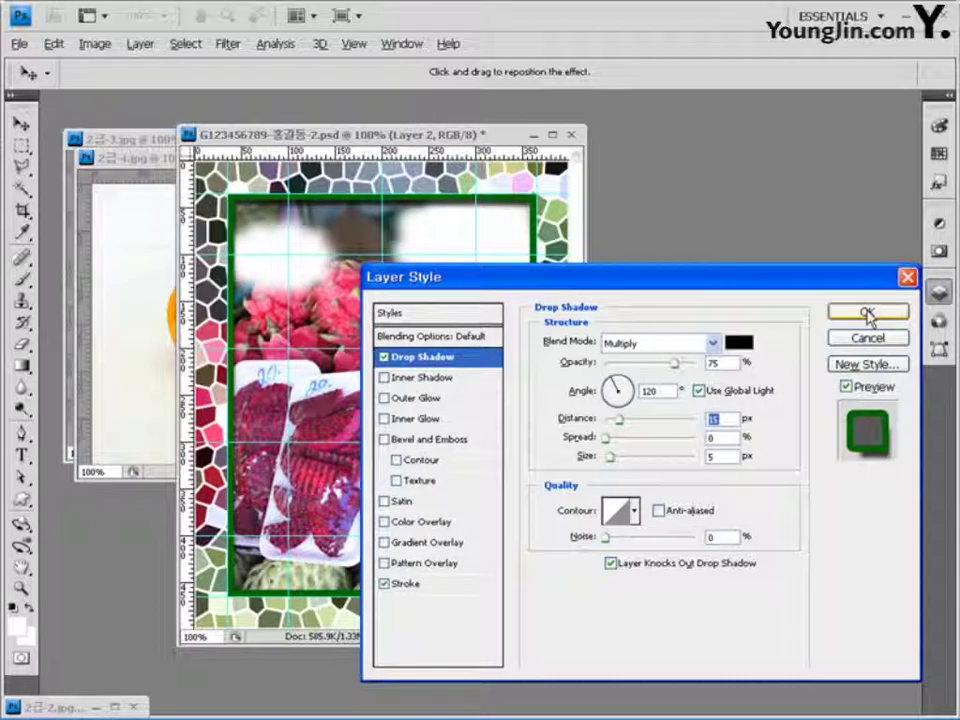
{"action": "left_click", "coordinate": [867, 314]}
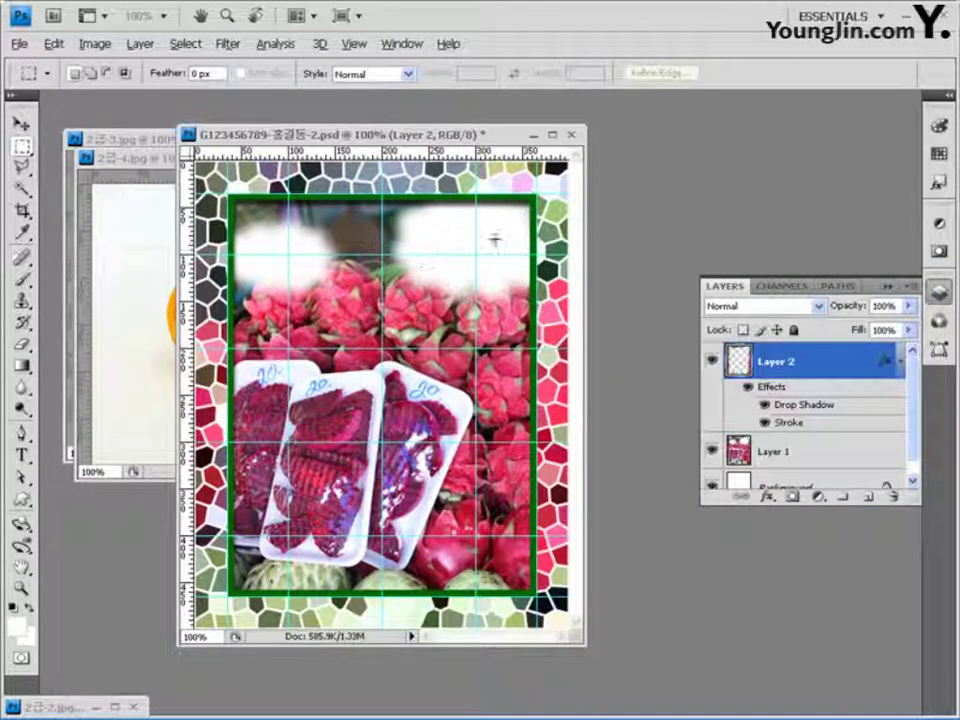
Step: Change the color of Layer 2's stroke to orange ff6600
{"action": "double_click", "coordinate": [786, 422]}
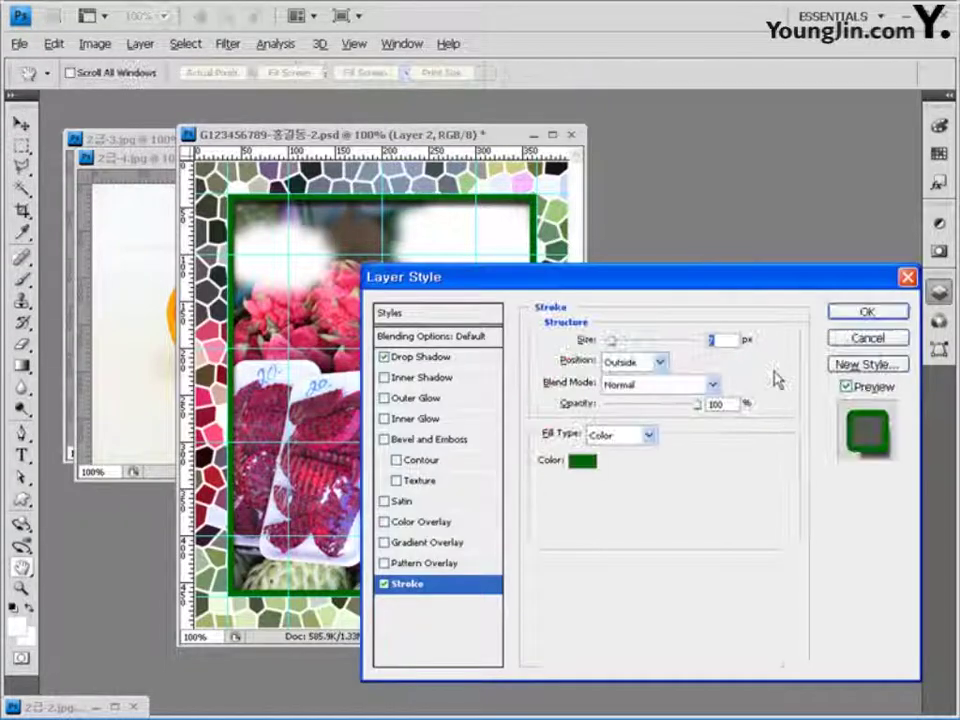
{"action": "left_click", "coordinate": [585, 461]}
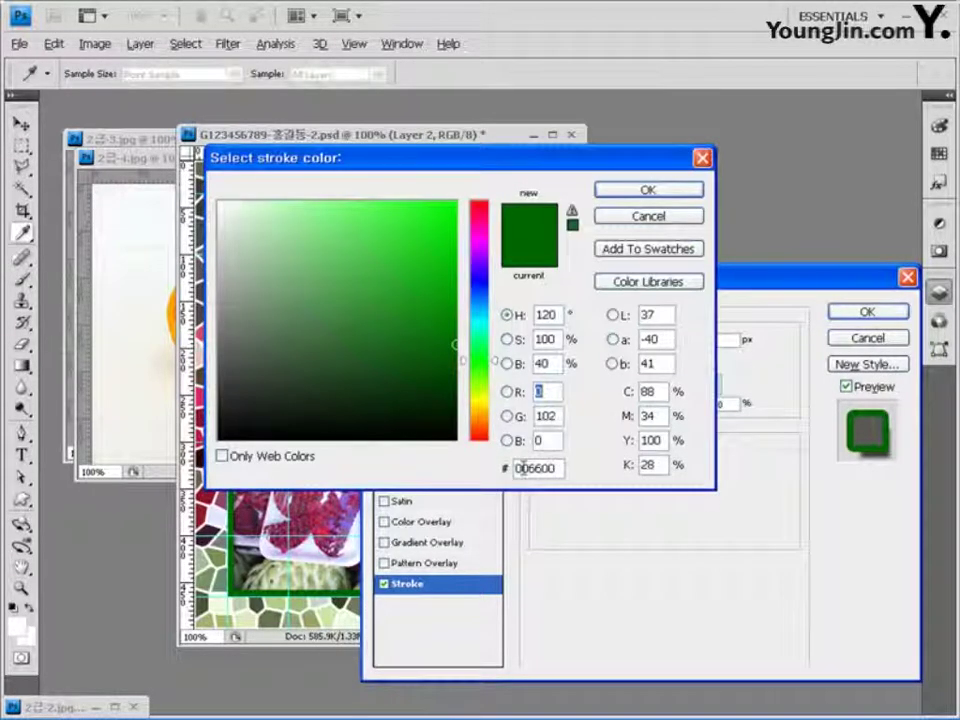
{"action": "left_click_drag", "start_coordinate": [527, 466], "coordinate": [450, 476]}
{"action": "type", "text": "ff"}
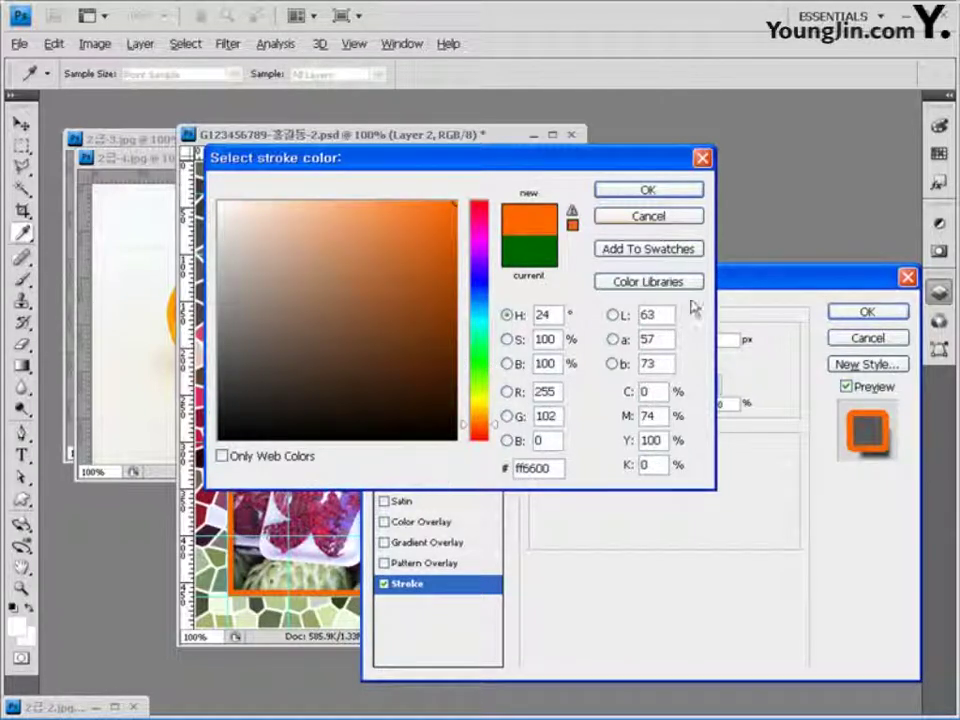
{"action": "left_click", "coordinate": [677, 194]}
{"action": "key", "text": "Return"}
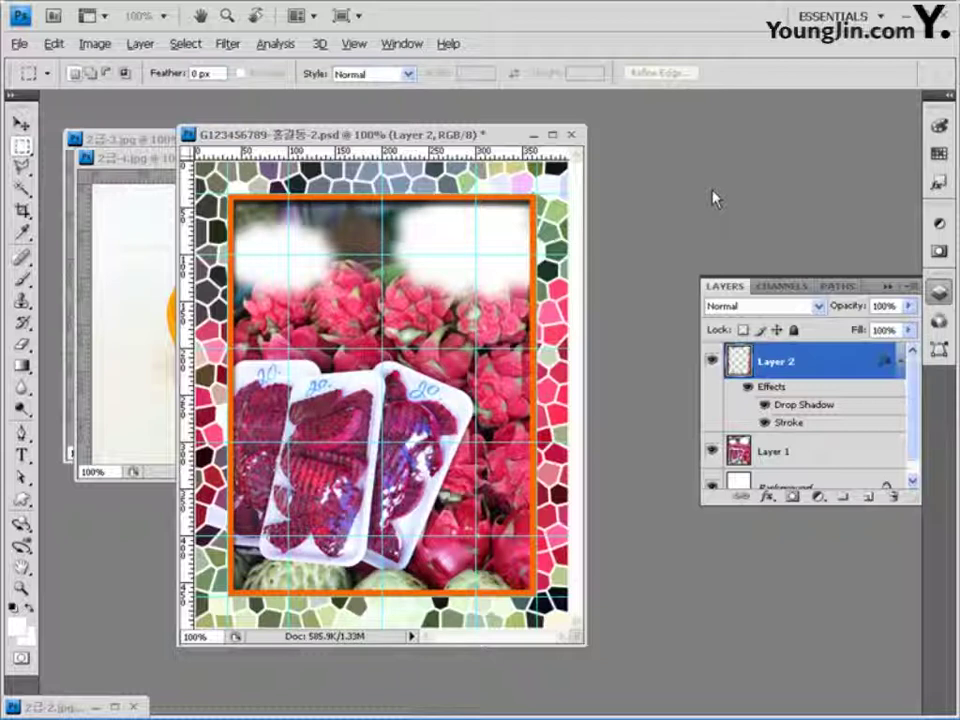
Step: Outline the two red fruits in 2급-3.jpg with the Polygonal Lasso and copy them into the composition as a new layer
{"action": "left_click_drag", "start_coordinate": [412, 133], "coordinate": [514, 159]}
{"action": "left_click", "coordinate": [240, 140]}
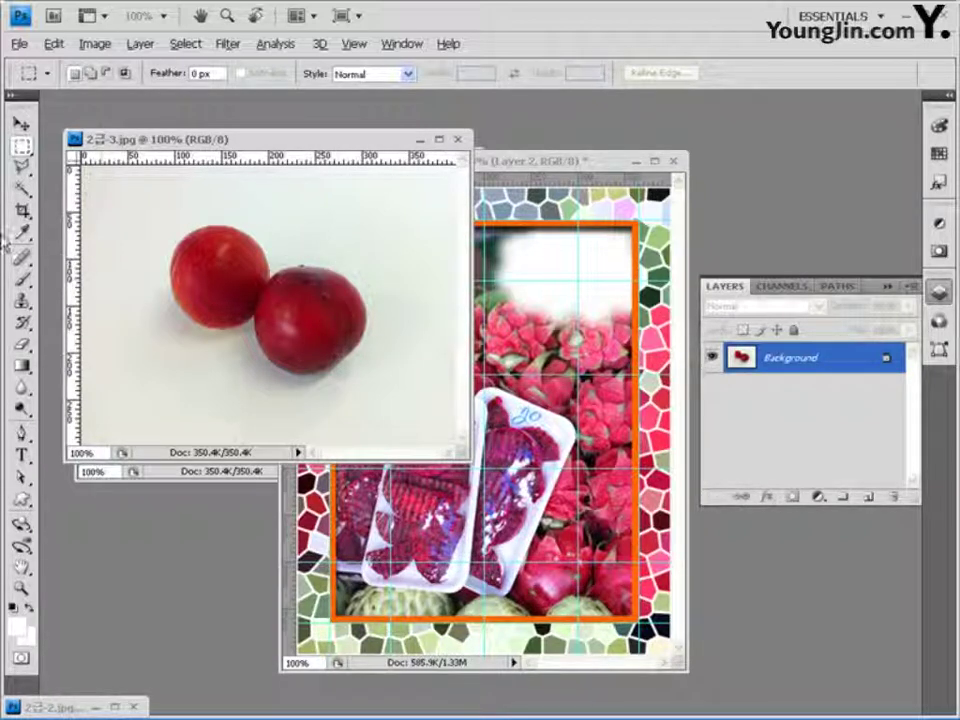
{"action": "left_click", "coordinate": [21, 167]}
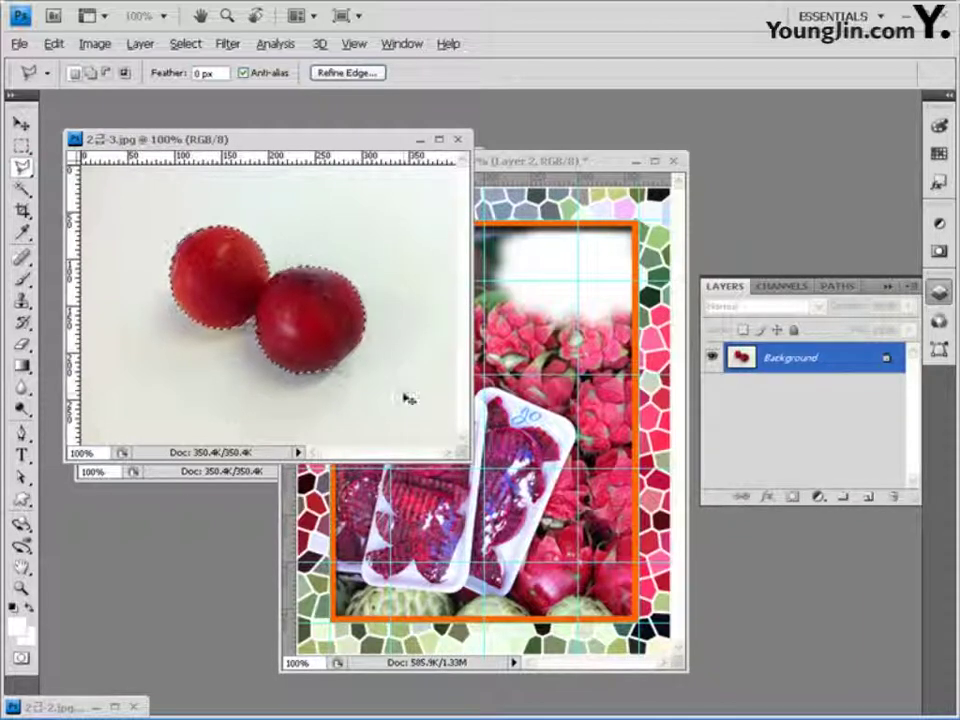
{"action": "key", "text": "ctrl+c"}
{"action": "key", "text": "ctrl+Tab"}
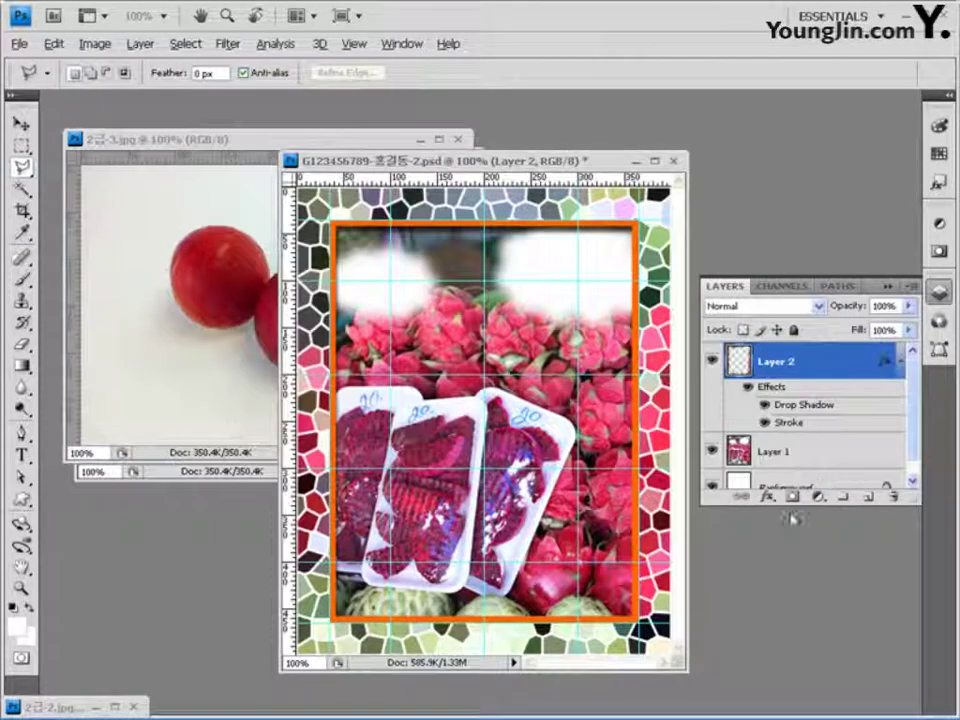
{"action": "key", "text": "ctrl+v"}
Step: Scale the pasted fruits proportionally to about 50.5% and place them over the white patch in the picture's upper right corner
{"action": "left_click", "coordinate": [20, 122]}
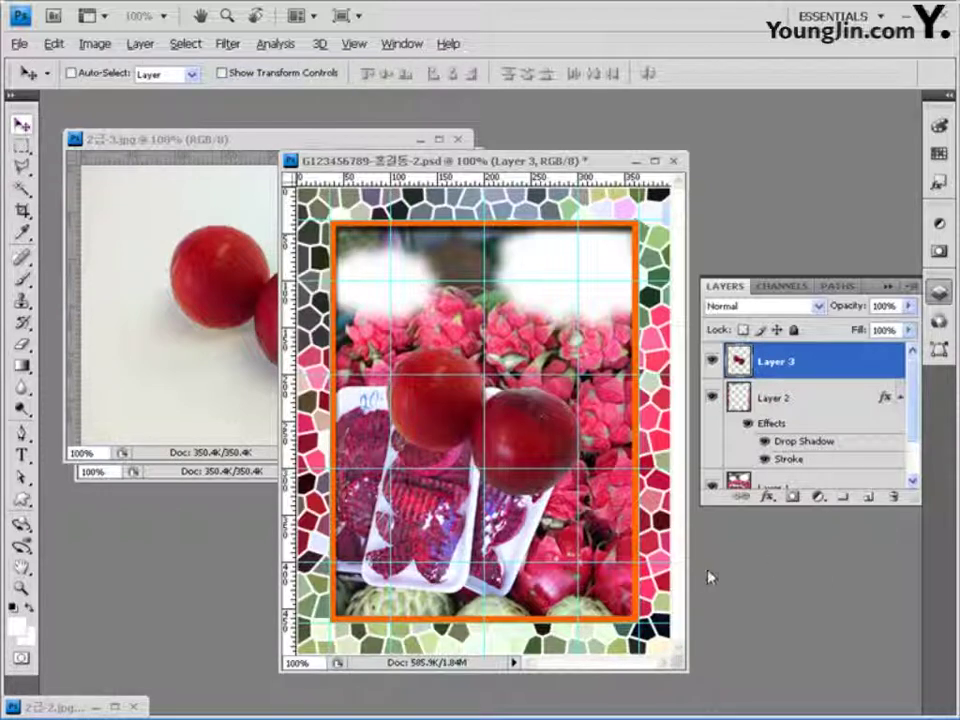
{"action": "key", "text": "ctrl+t"}
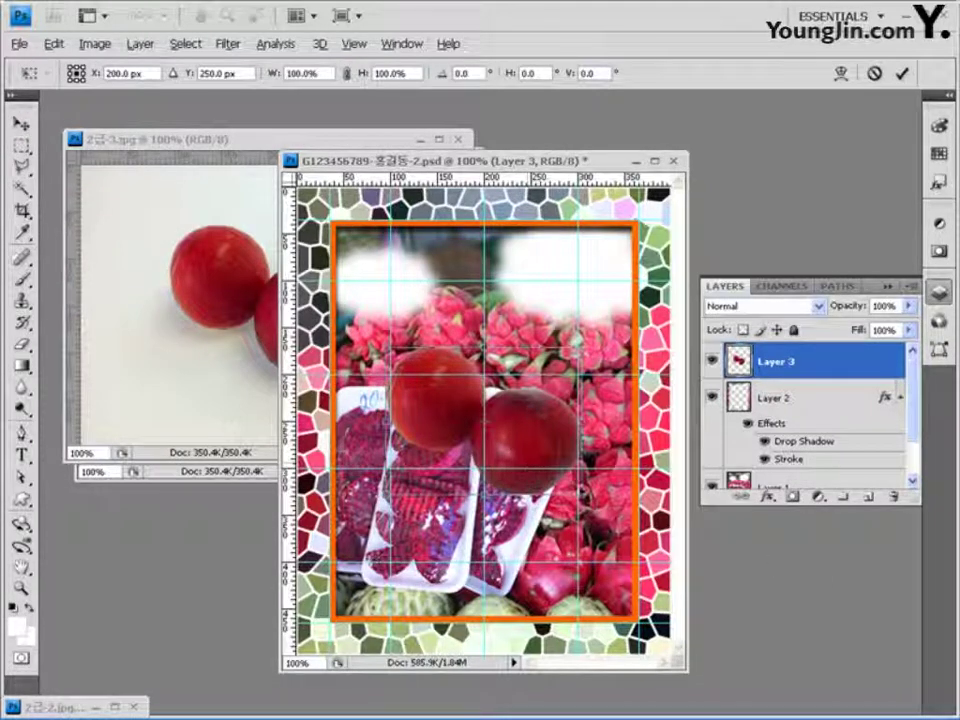
{"action": "left_click_drag", "start_coordinate": [578, 496], "coordinate": [518, 434]}
{"action": "left_click_drag", "start_coordinate": [460, 421], "coordinate": [575, 308]}
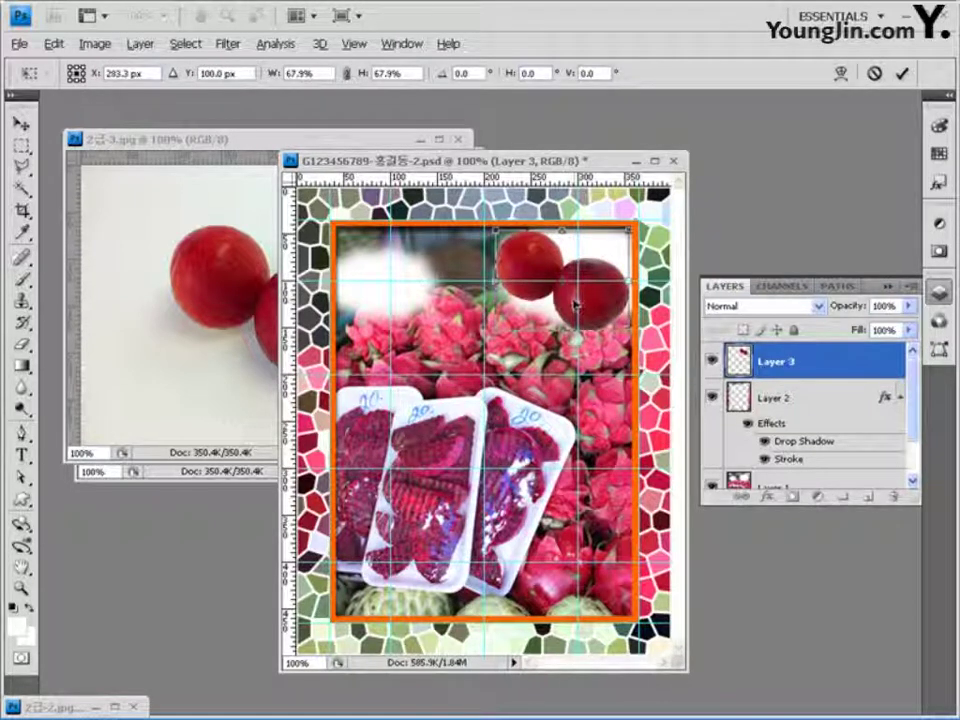
{"action": "left_click_drag", "start_coordinate": [495, 330], "coordinate": [522, 312]}
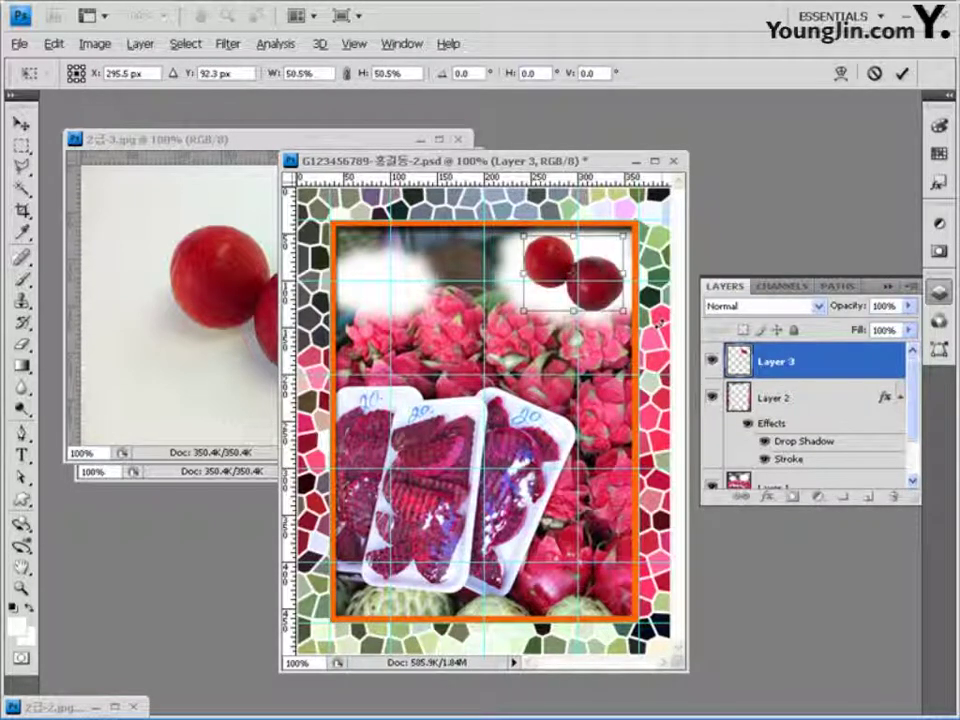
{"action": "key", "text": "Return"}
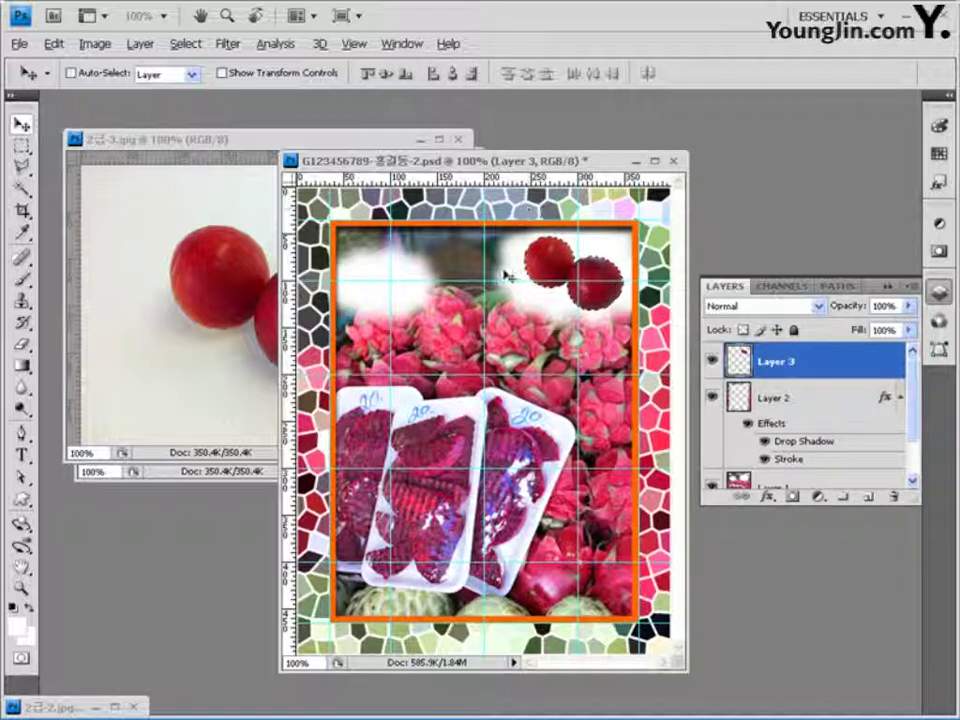
Step: Subtract the left fruit from Layer 3's selection with the Polygonal Lasso, keeping only the right fruit selected
{"action": "key", "text": "ctrl+shift+d"}
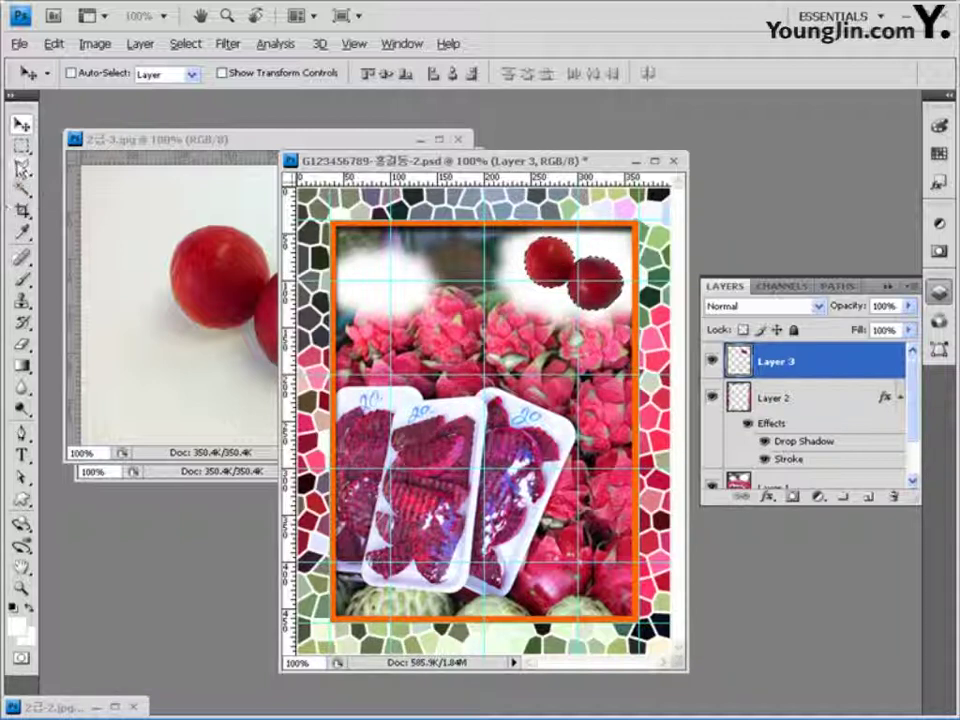
{"action": "key", "text": "l"}
{"action": "left_click", "coordinate": [520, 262], "text": "ctrl"}
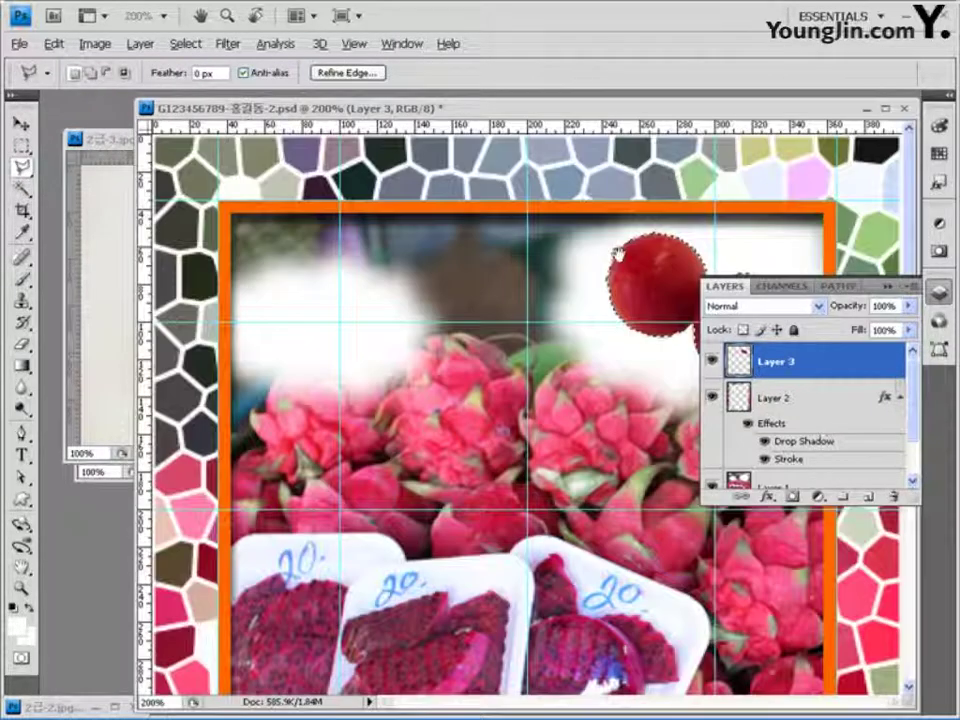
{"action": "left_click_drag", "start_coordinate": [453, 107], "coordinate": [313, 108]}
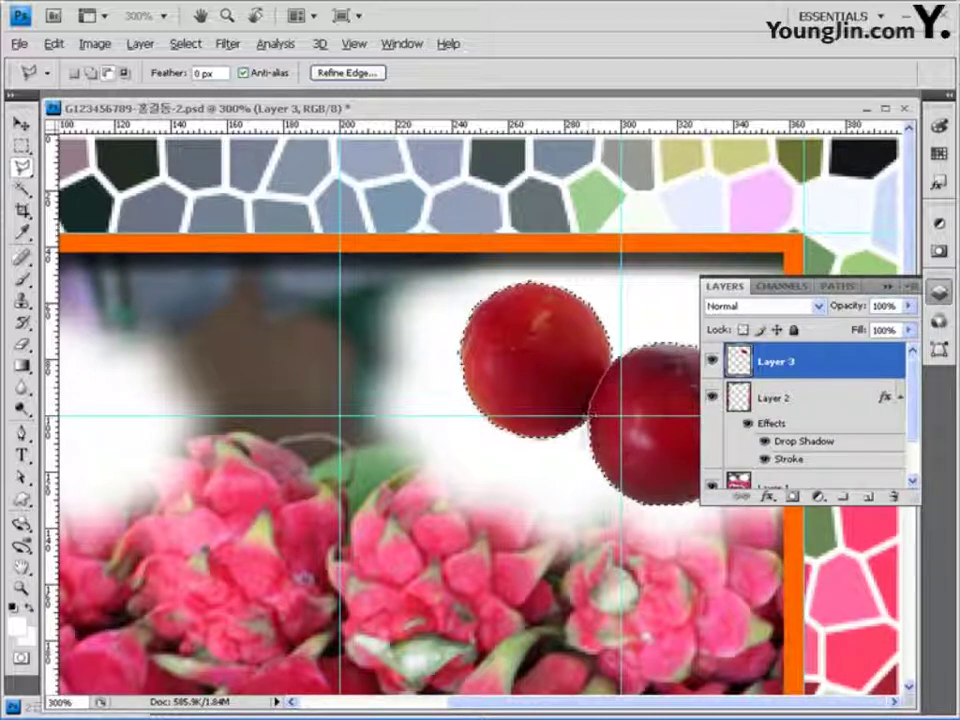
{"action": "left_click", "coordinate": [580, 453]}
{"action": "left_click", "coordinate": [422, 467]}
{"action": "left_click", "coordinate": [443, 260]}
{"action": "left_click", "coordinate": [530, 246]}
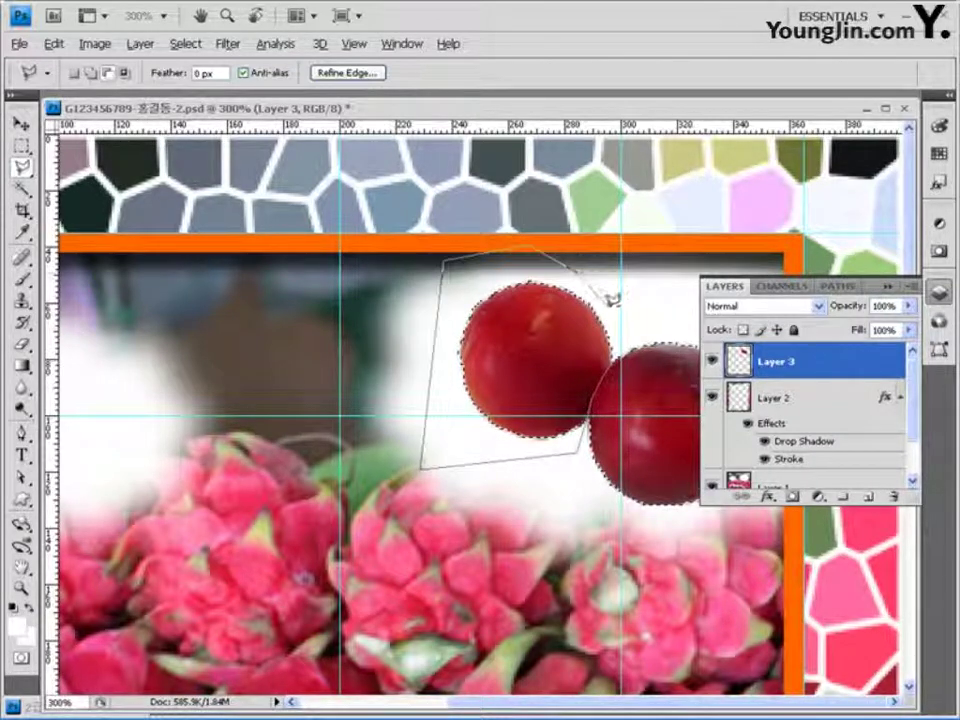
{"action": "double_click", "coordinate": [620, 345]}
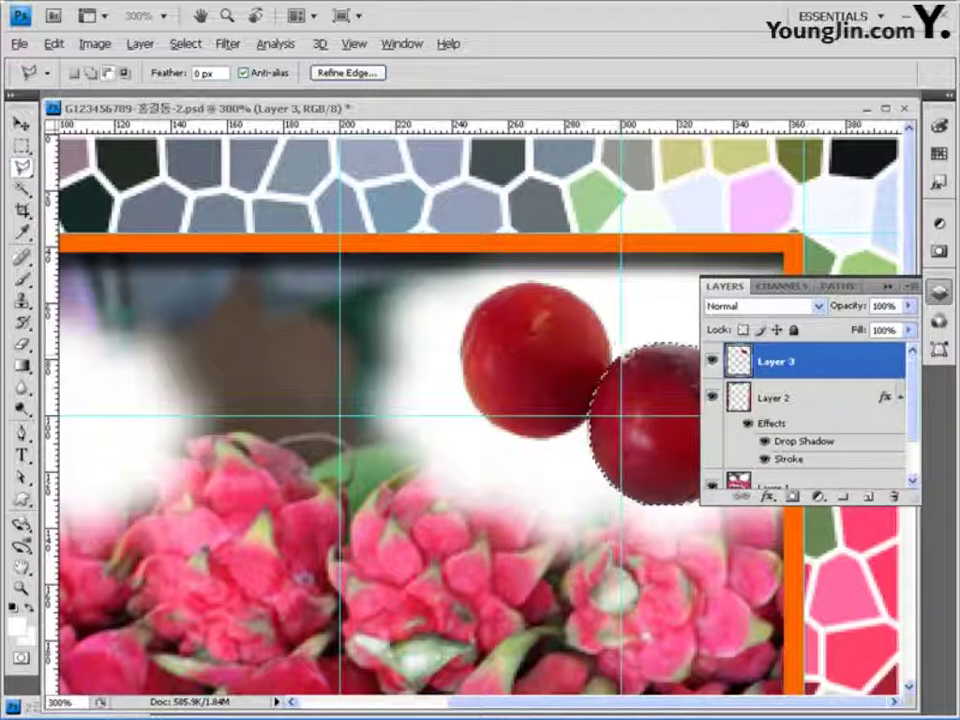
Step: Recolor the selected right fruit green with a Hue/Saturation adjustment layer using Colorize, Hue 115 and Saturation 70
{"action": "double_click", "coordinate": [20, 588]}
{"action": "left_click_drag", "start_coordinate": [338, 108], "coordinate": [508, 129]}
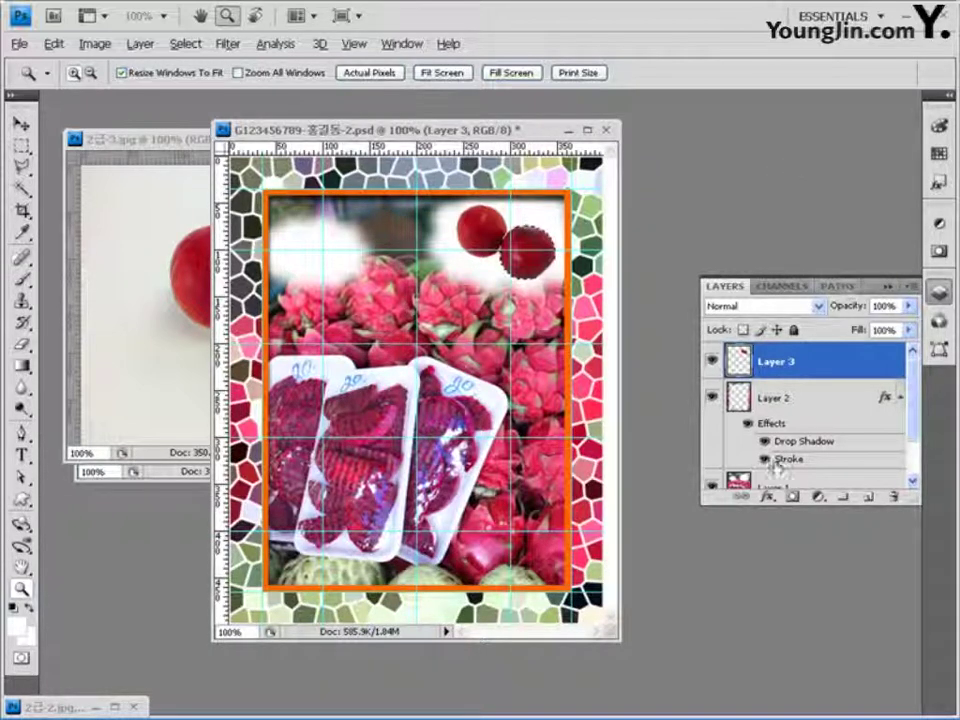
{"action": "left_click", "coordinate": [817, 497]}
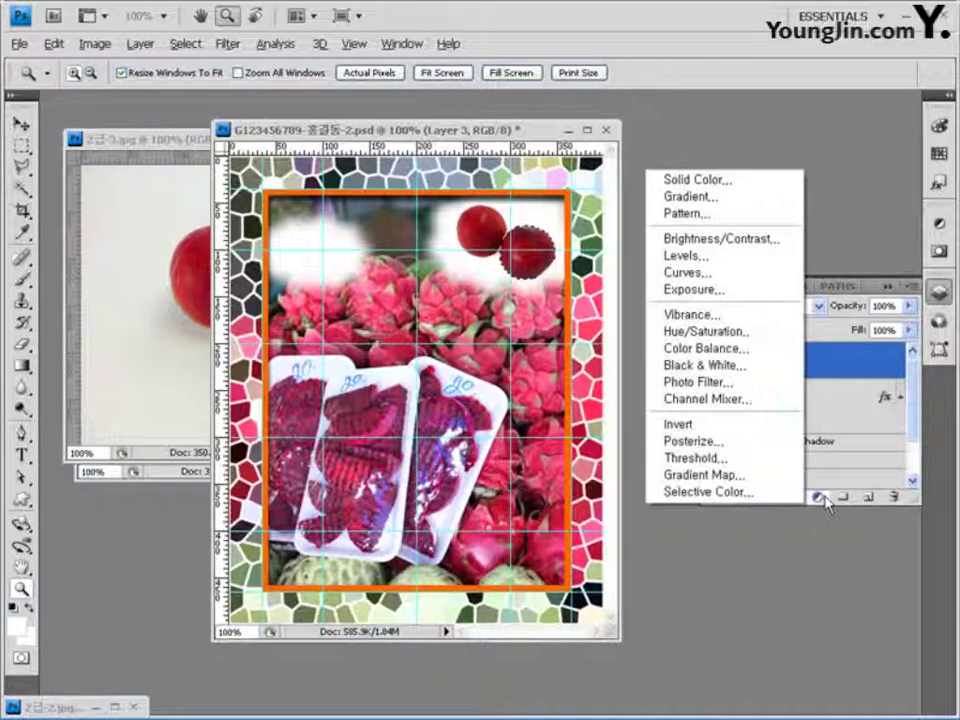
{"action": "left_click", "coordinate": [767, 343]}
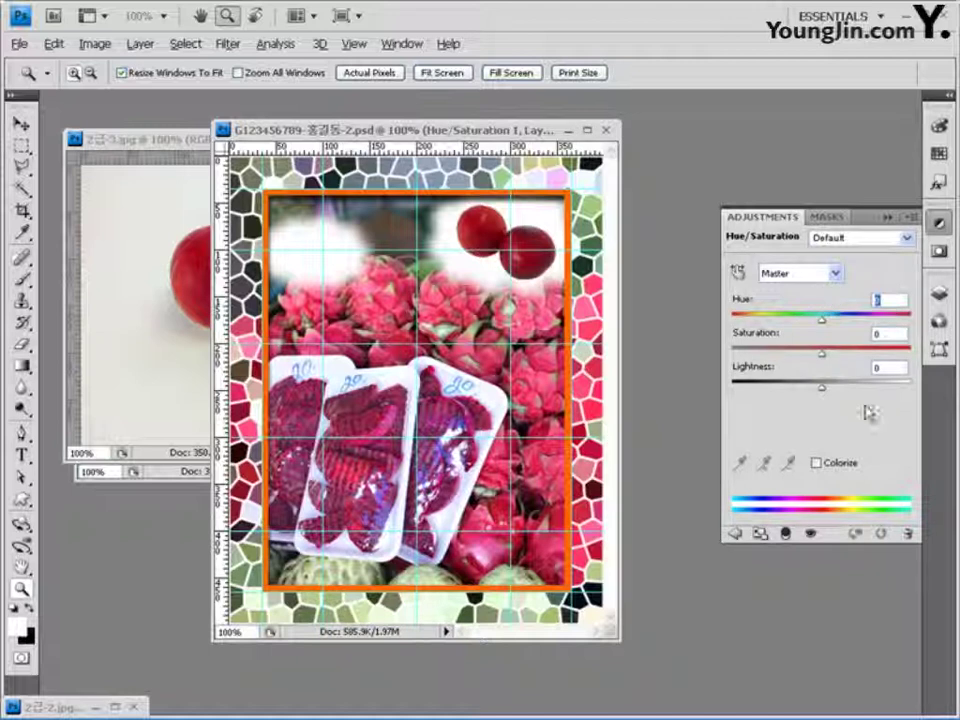
{"action": "left_click", "coordinate": [818, 463]}
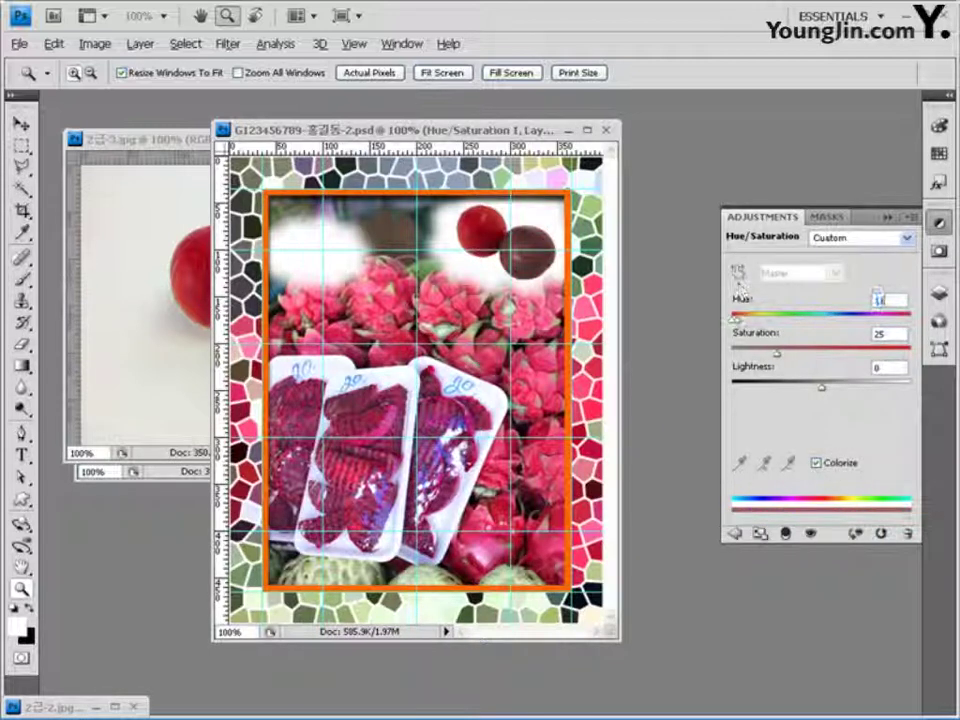
{"action": "type", "text": "115"}
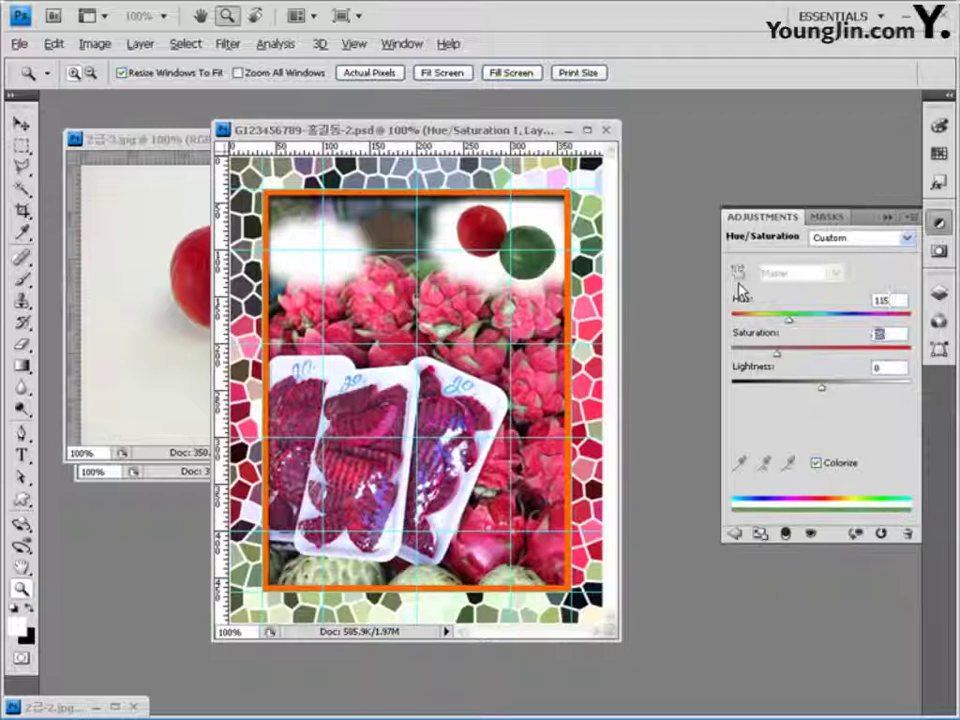
{"action": "type", "text": "70"}
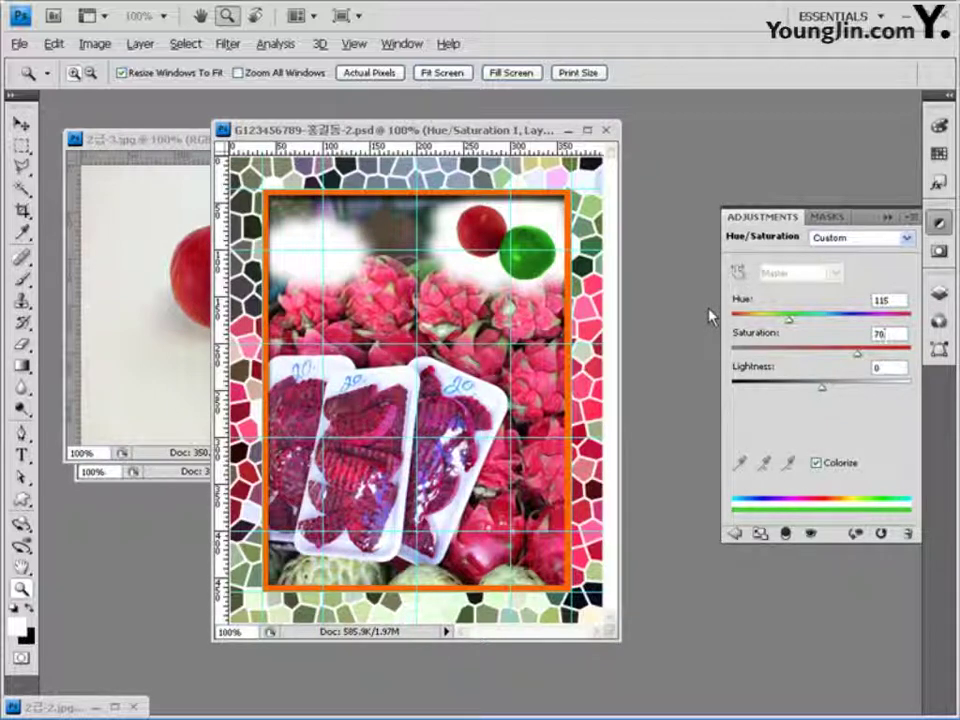
{"action": "left_click", "coordinate": [939, 292]}
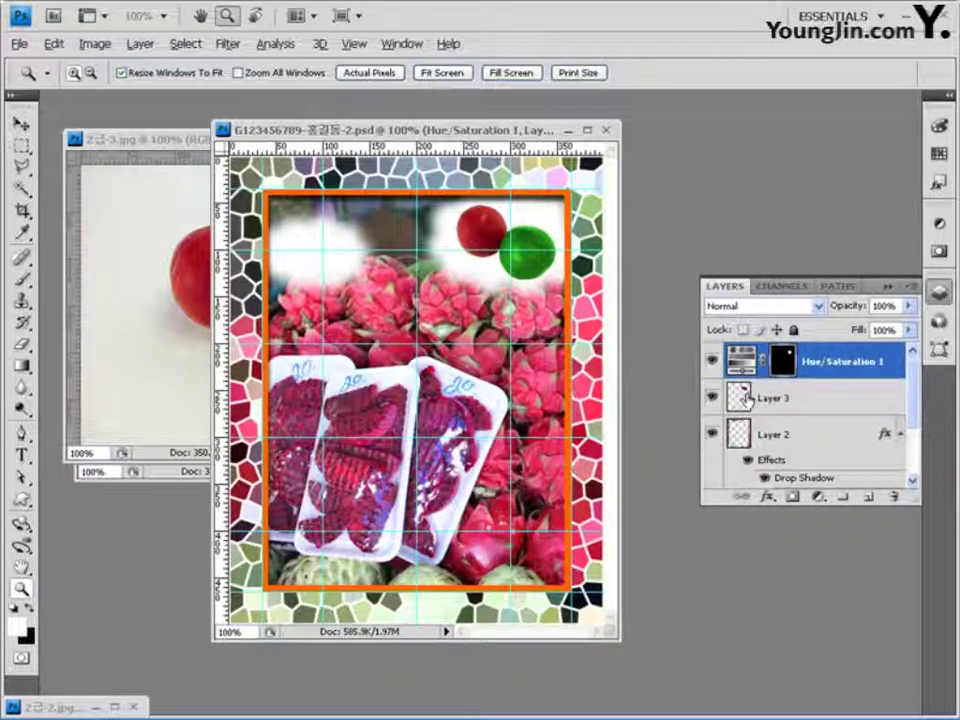
Step: Select both oranges in 2급-4.jpg by picking the white background with the Magic Wand and inverting the selection
{"action": "left_click", "coordinate": [150, 139]}
{"action": "left_click", "coordinate": [420, 139]}
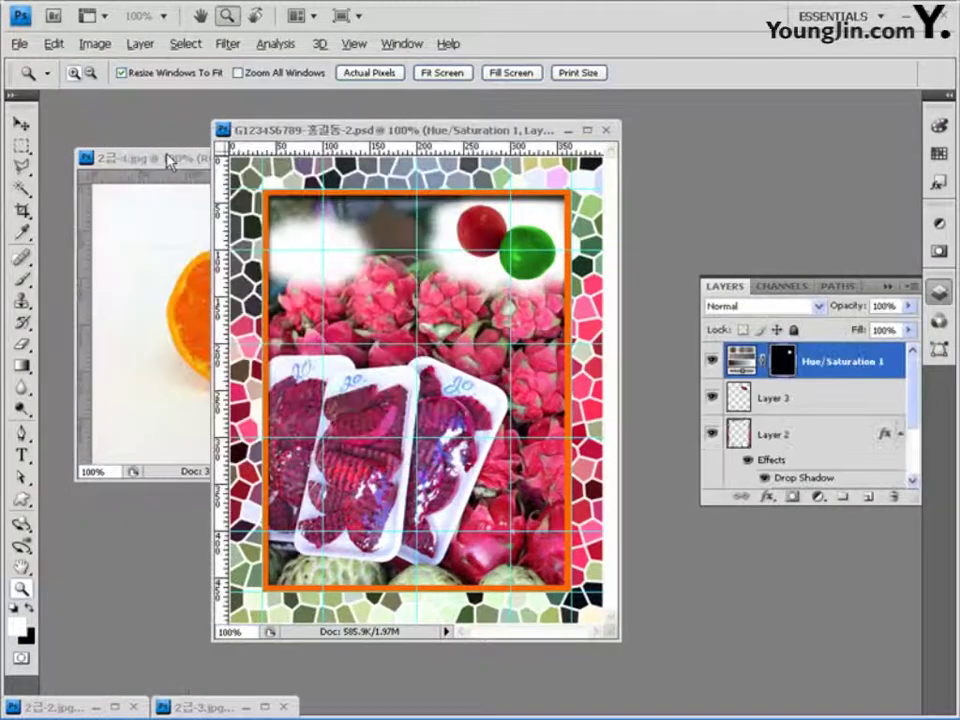
{"action": "left_click", "coordinate": [167, 158]}
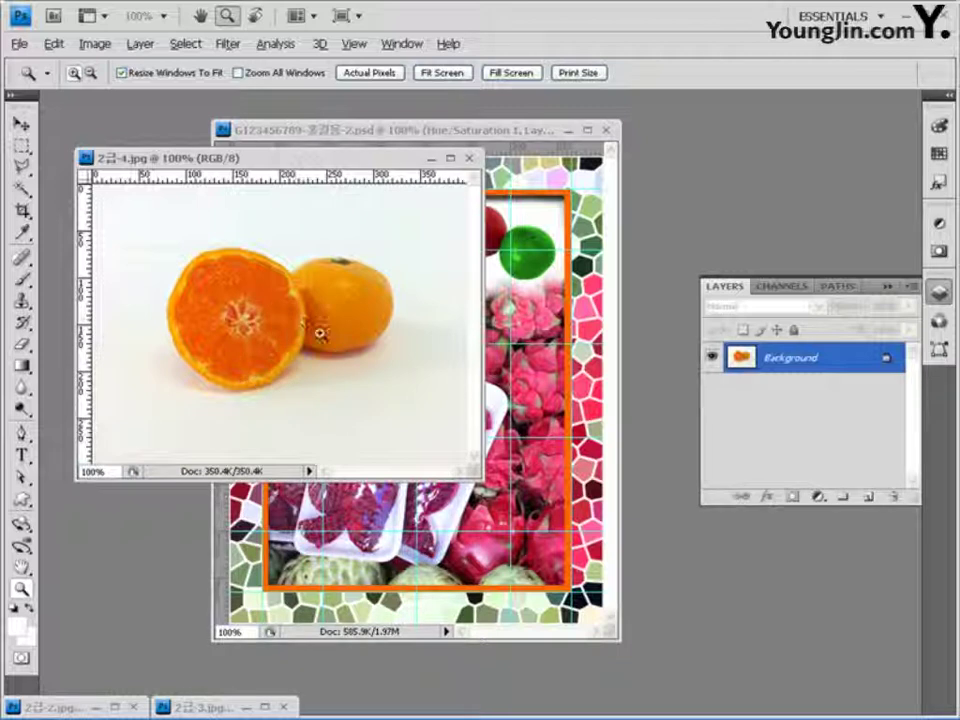
{"action": "left_click", "coordinate": [20, 145]}
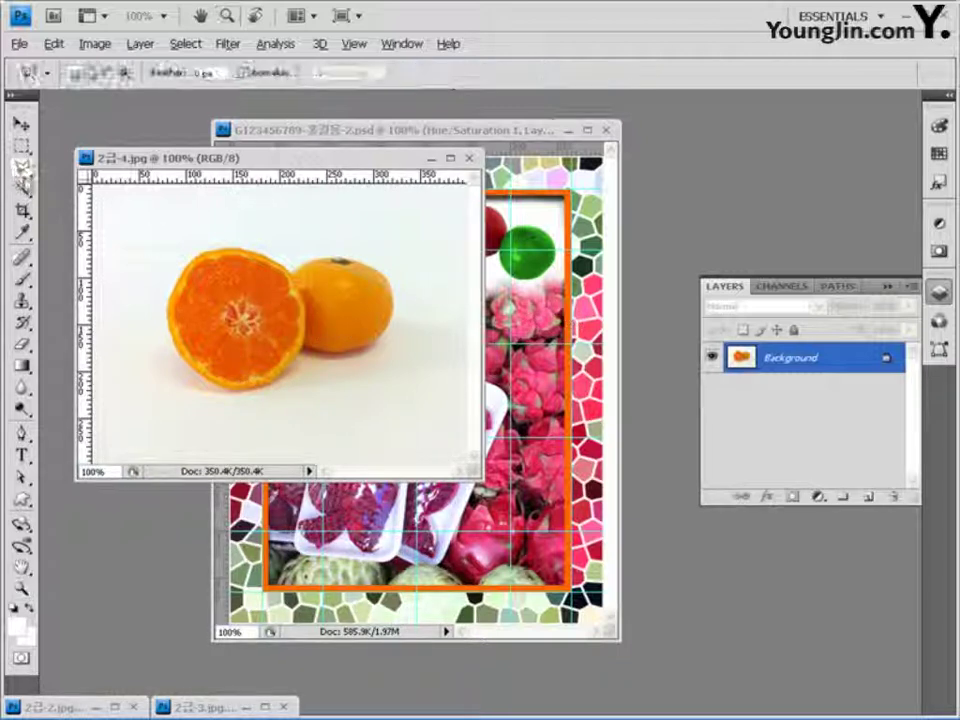
{"action": "left_click", "coordinate": [20, 189]}
{"action": "left_click", "coordinate": [273, 224]}
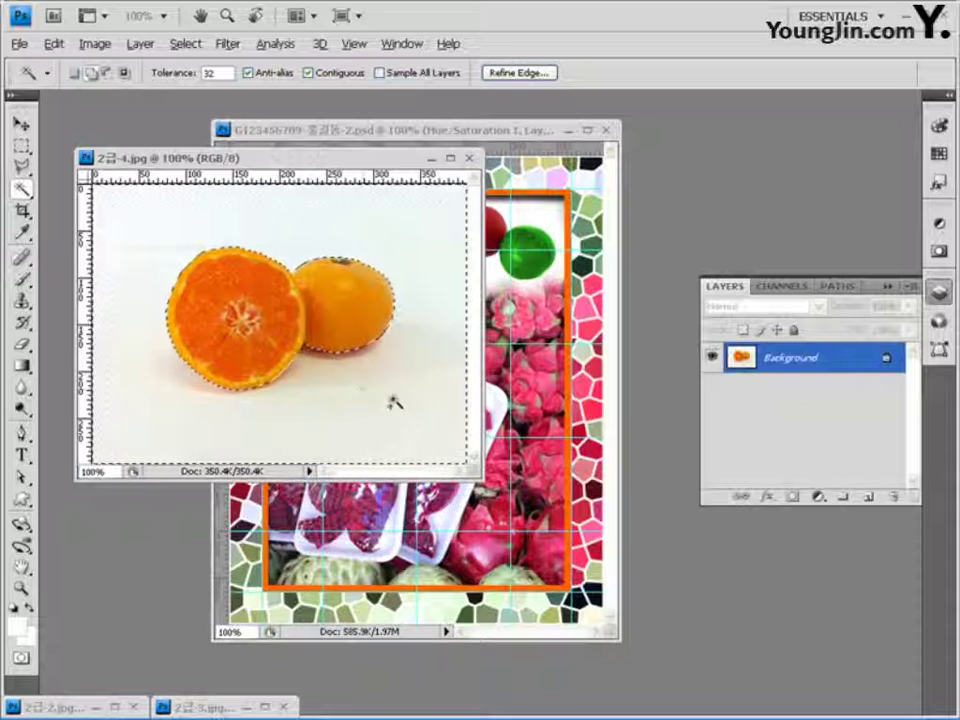
{"action": "left_click", "coordinate": [185, 43]}
{"action": "left_click", "coordinate": [200, 107]}
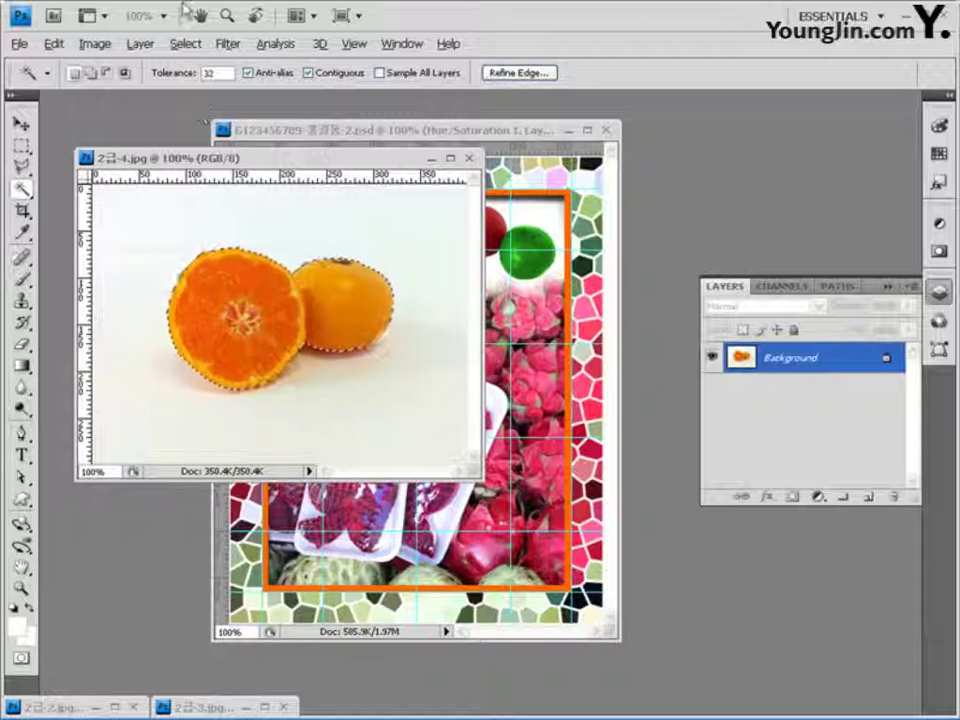
Step: Paste the oranges into the composition, scale them proportionally to about 36%, and place them over the white patch in the picture's upper left corner
{"action": "left_click", "coordinate": [410, 130]}
{"action": "key", "text": "ctrl+v"}
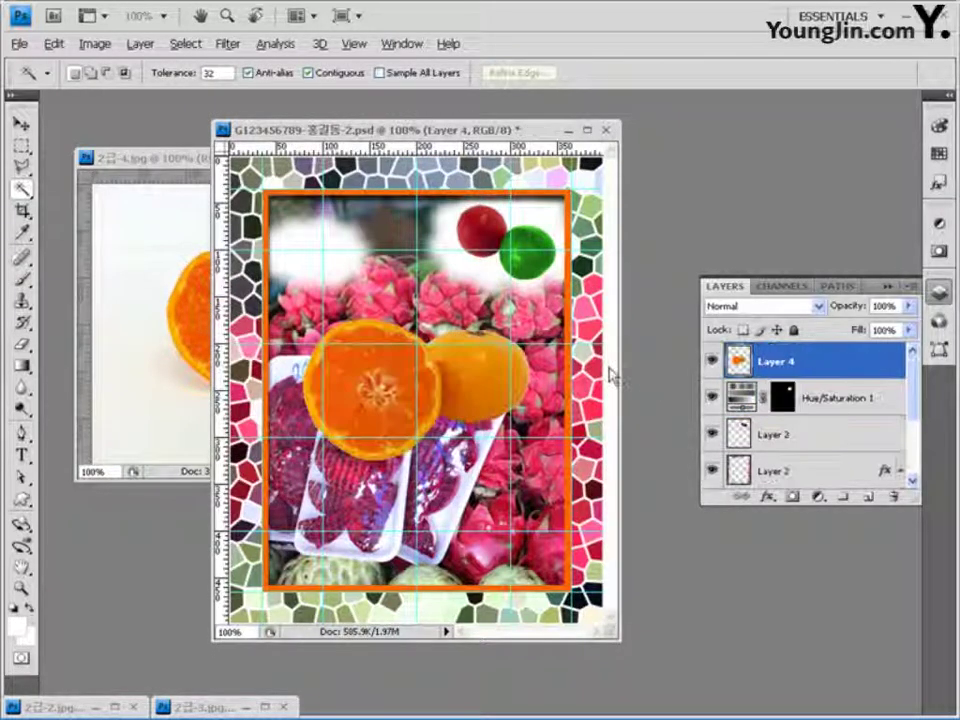
{"action": "key", "text": "ctrl+t"}
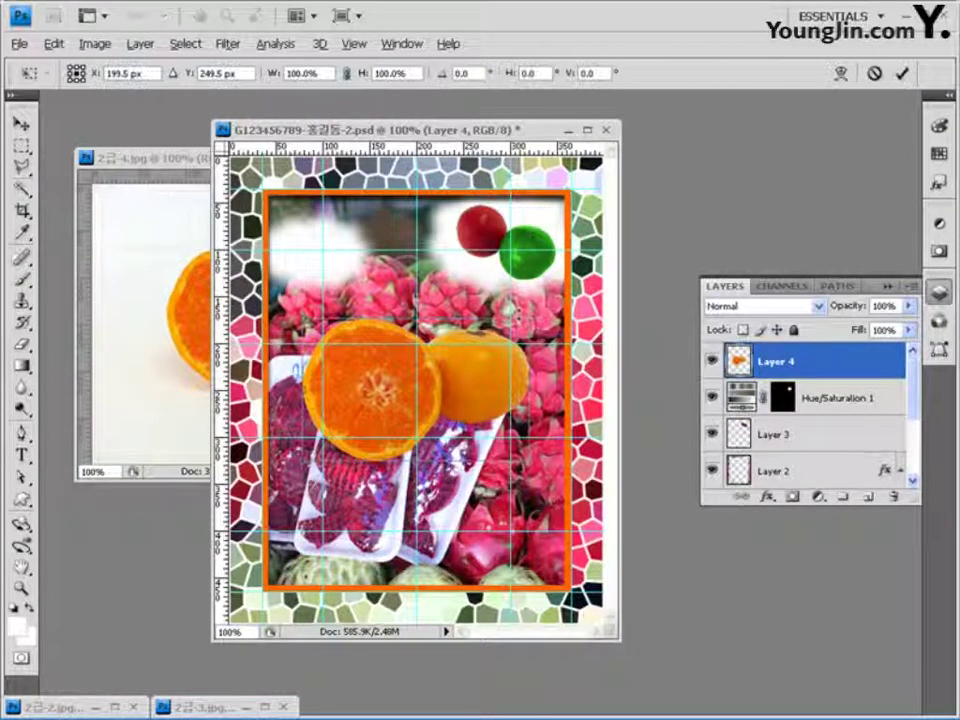
{"action": "left_click_drag", "start_coordinate": [530, 320], "coordinate": [360, 226]}
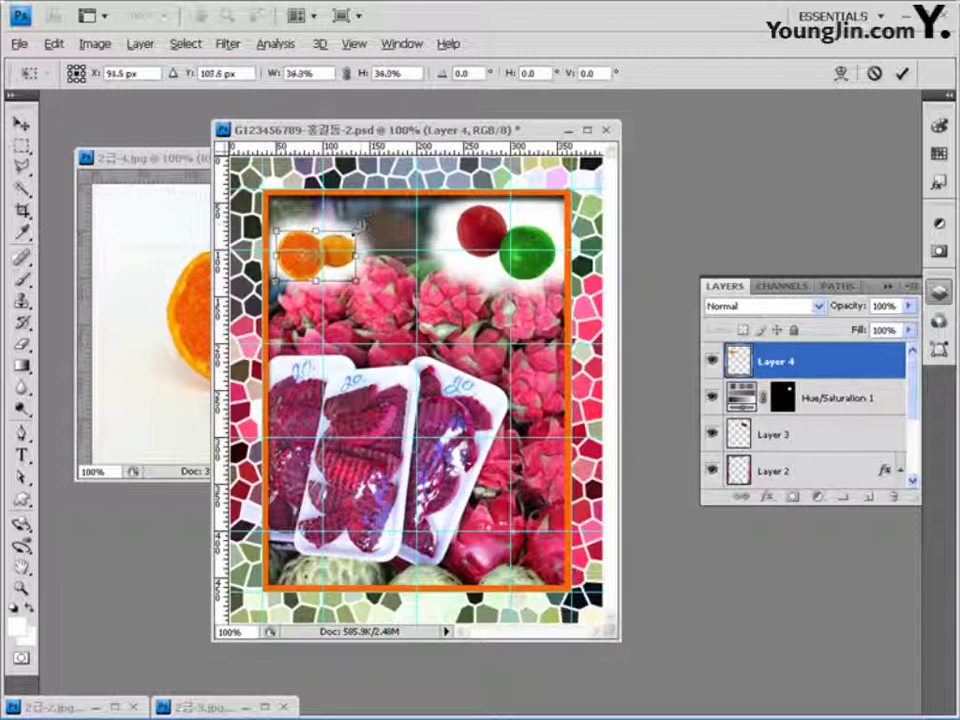
{"action": "key", "text": "Return"}
{"action": "key", "text": "w"}
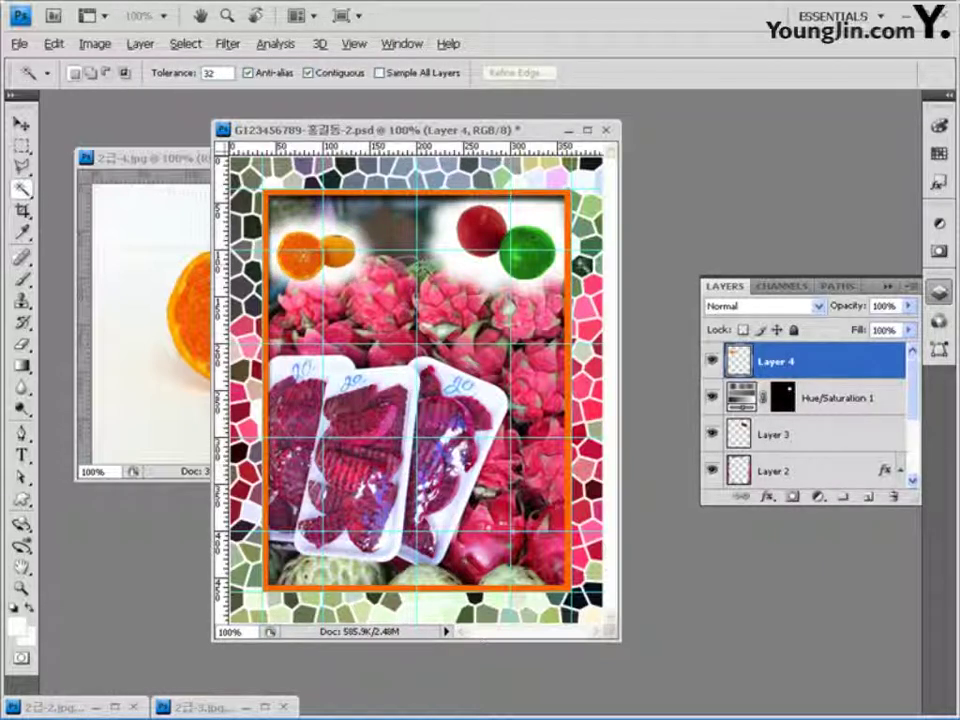
Step: Add a Drop Shadow layer style to the oranges on Layer 4
{"action": "left_click", "coordinate": [767, 496]}
{"action": "left_click", "coordinate": [806, 541]}
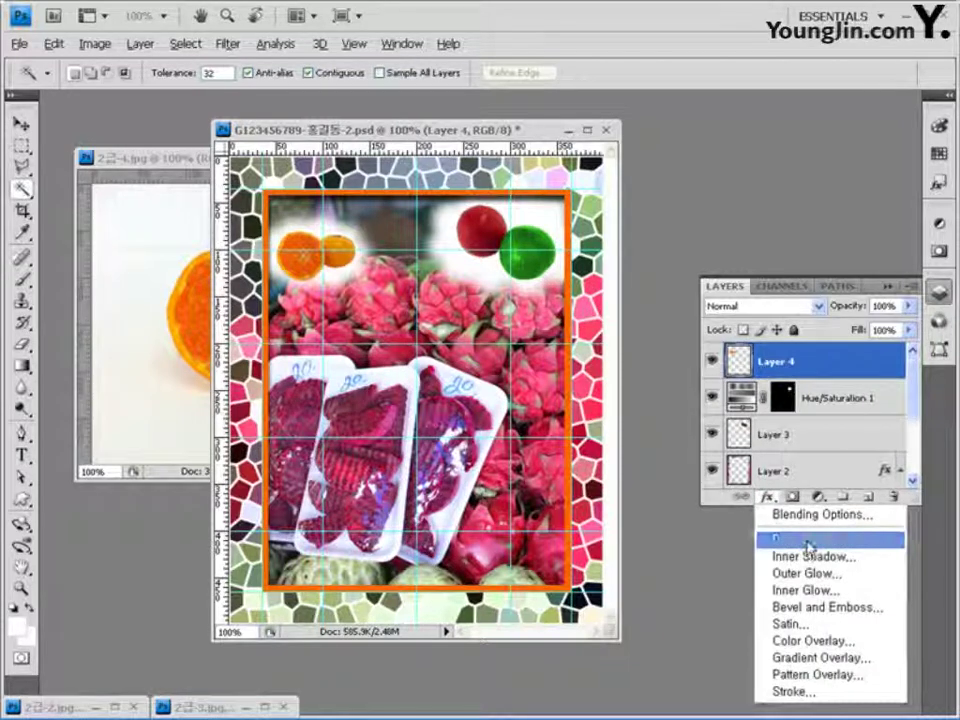
{"action": "left_click_drag", "start_coordinate": [625, 246], "coordinate": [857, 316]}
{"action": "key", "text": "Return"}
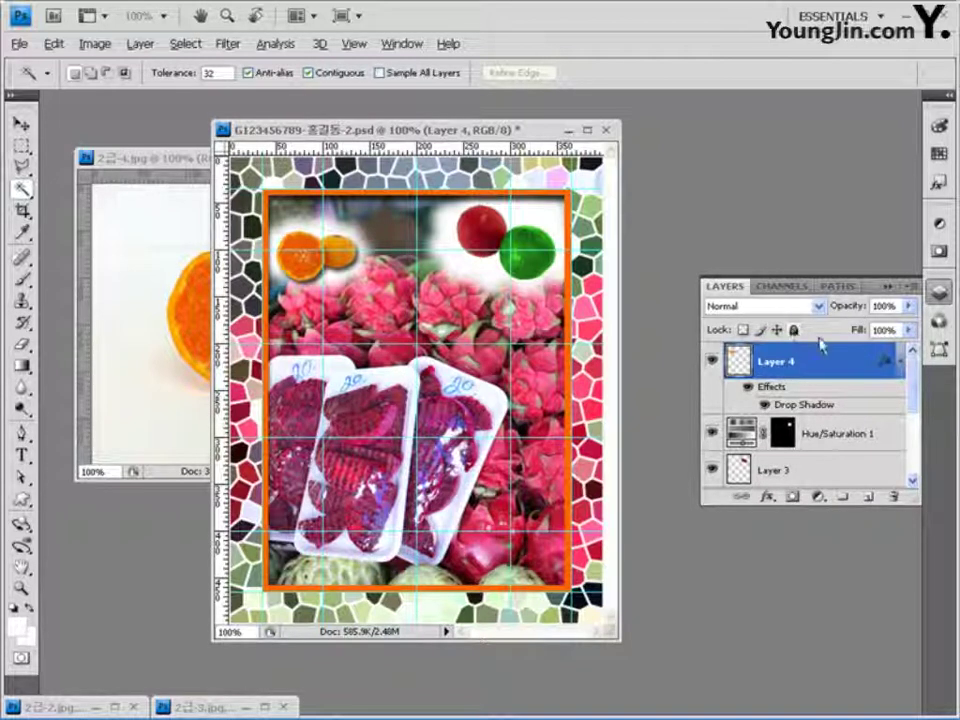
Step: Set up the Type tool with the 돋움 font at 30 pt and text color 9900ff
{"action": "left_click", "coordinate": [20, 455]}
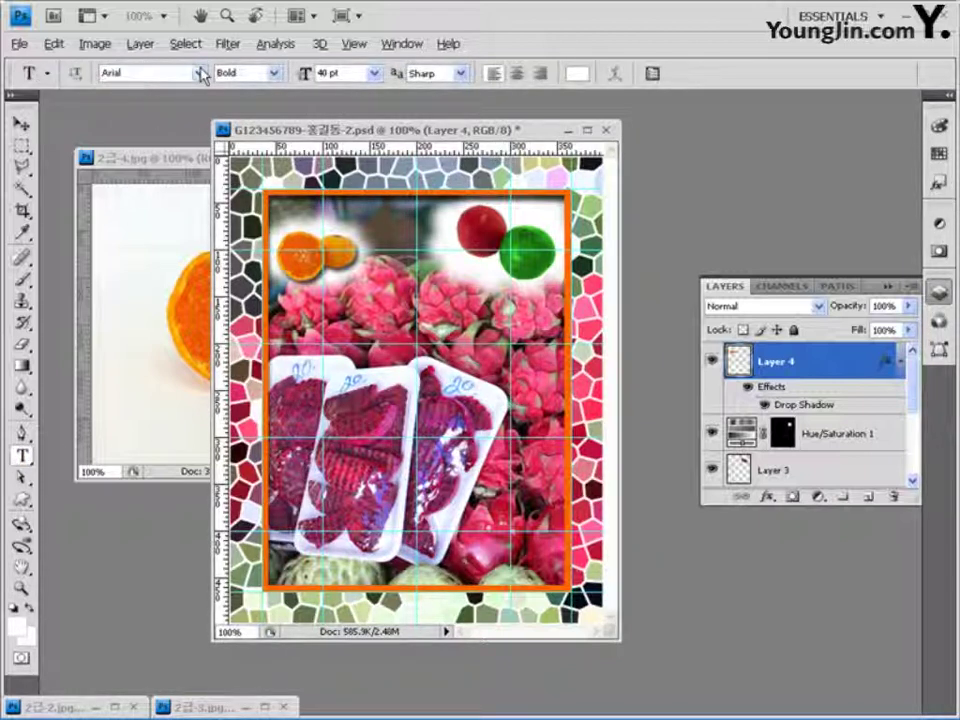
{"action": "type", "text": "돋움"}
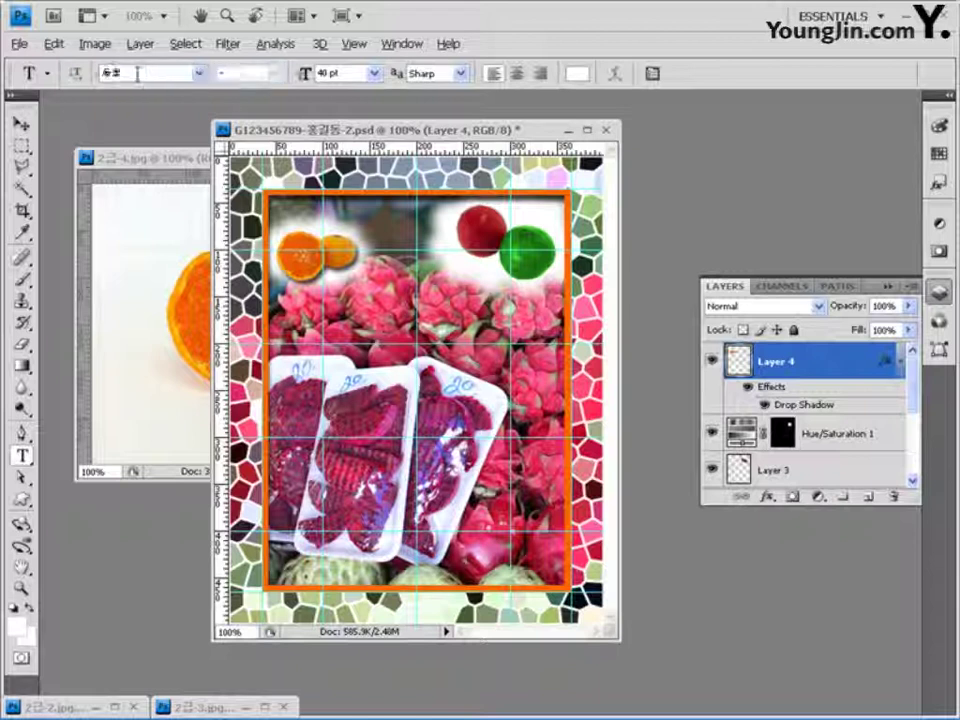
{"action": "left_click", "coordinate": [372, 73]}
{"action": "left_click", "coordinate": [345, 240]}
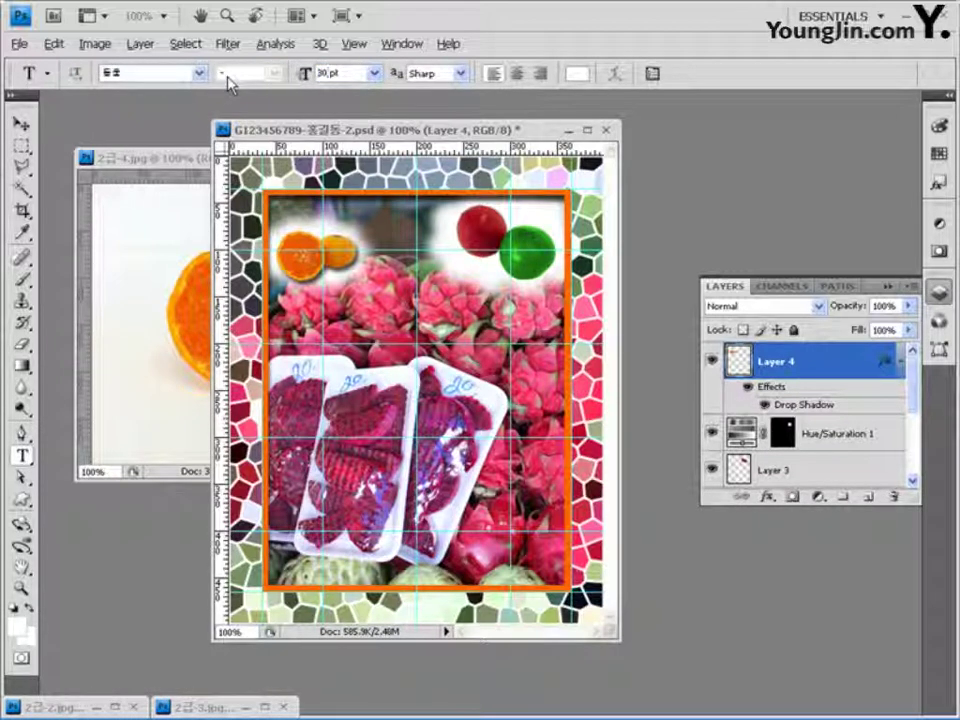
{"action": "left_click", "coordinate": [577, 73]}
{"action": "double_click", "coordinate": [547, 467]}
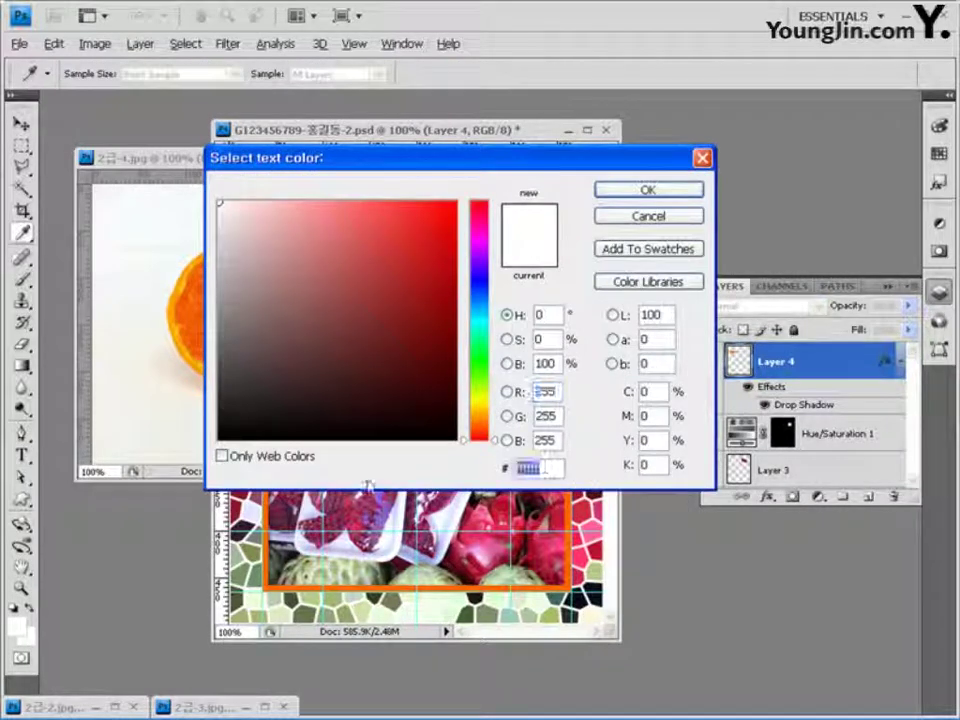
{"action": "type", "text": "99000ff"}
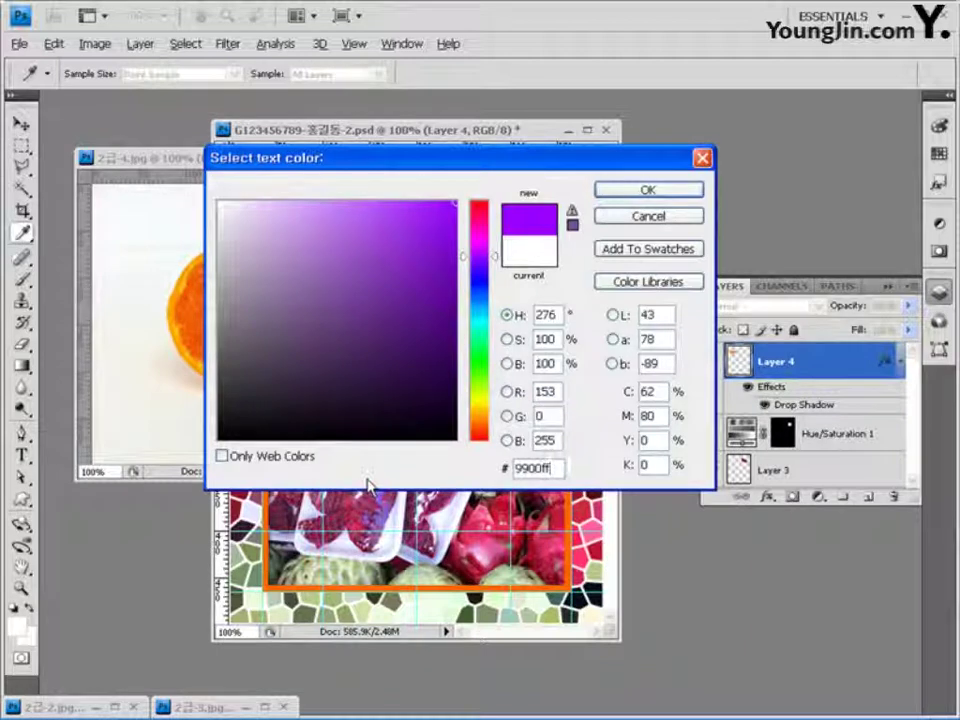
{"action": "key", "text": "Return"}
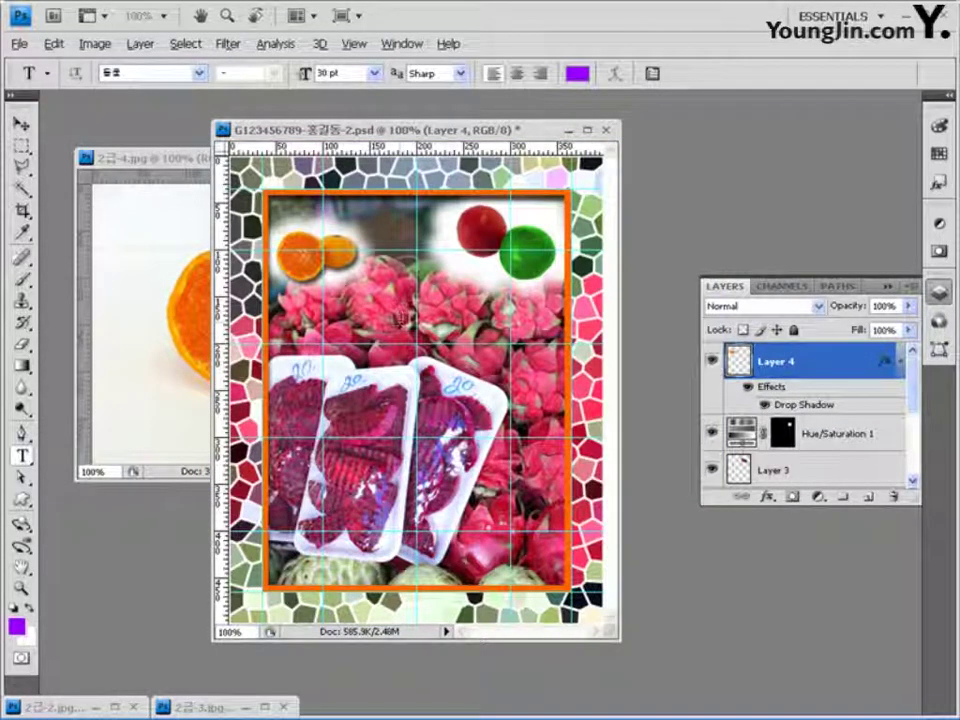
Step: Add the text "시원한 과일~" just below the red and green fruits, within the orange frame
{"action": "left_click", "coordinate": [422, 318]}
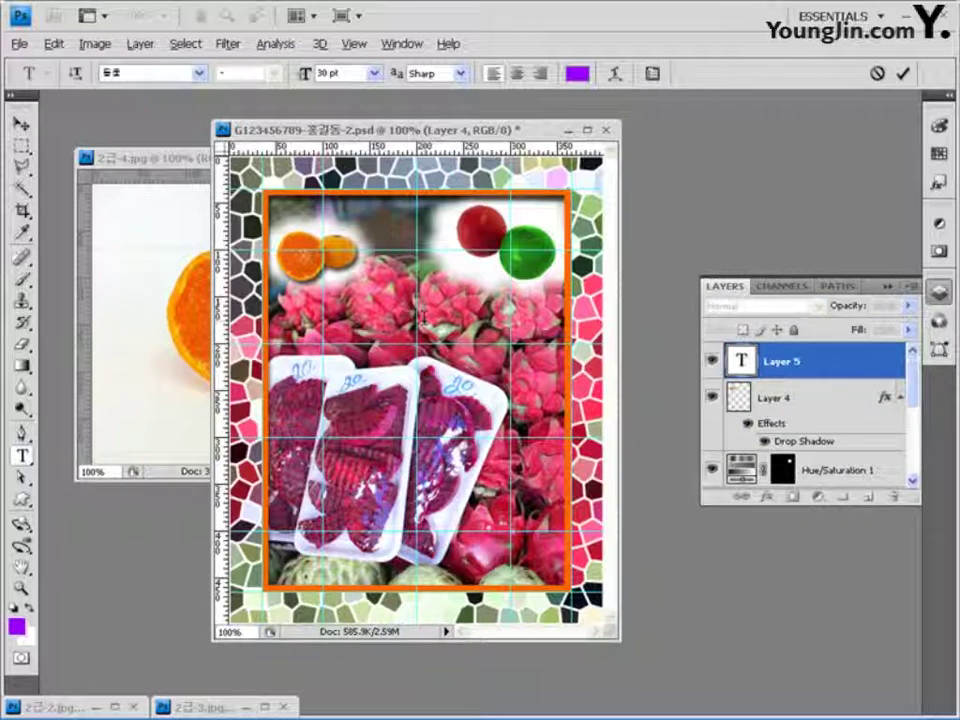
{"action": "type", "text": "시유비"}
{"action": "type", "text": " 과일~"}
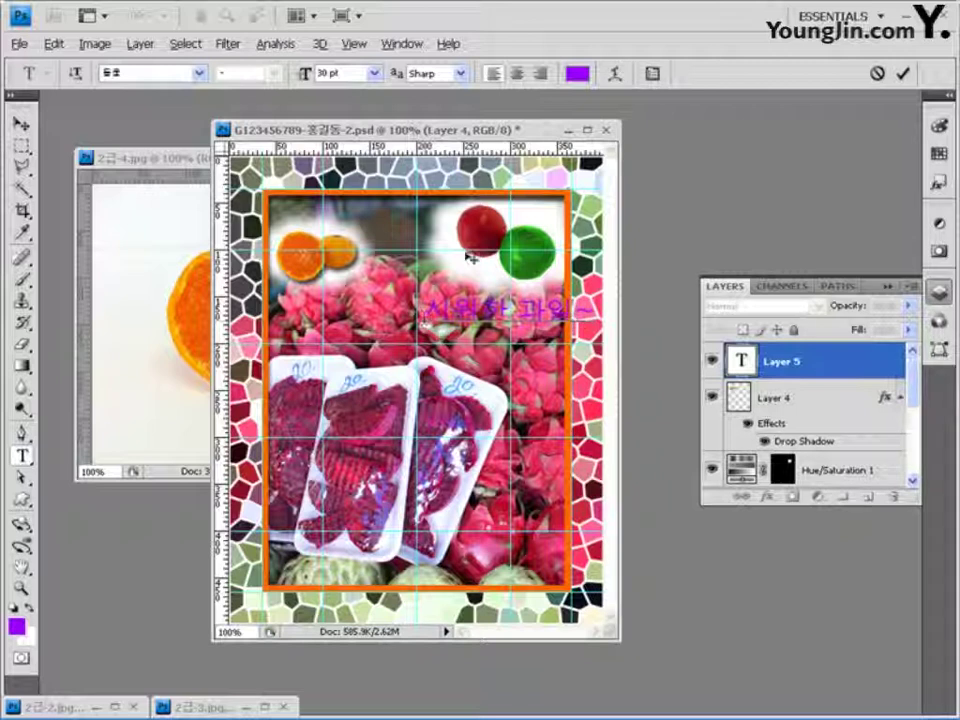
{"action": "left_click_drag", "start_coordinate": [471, 278], "coordinate": [437, 282]}
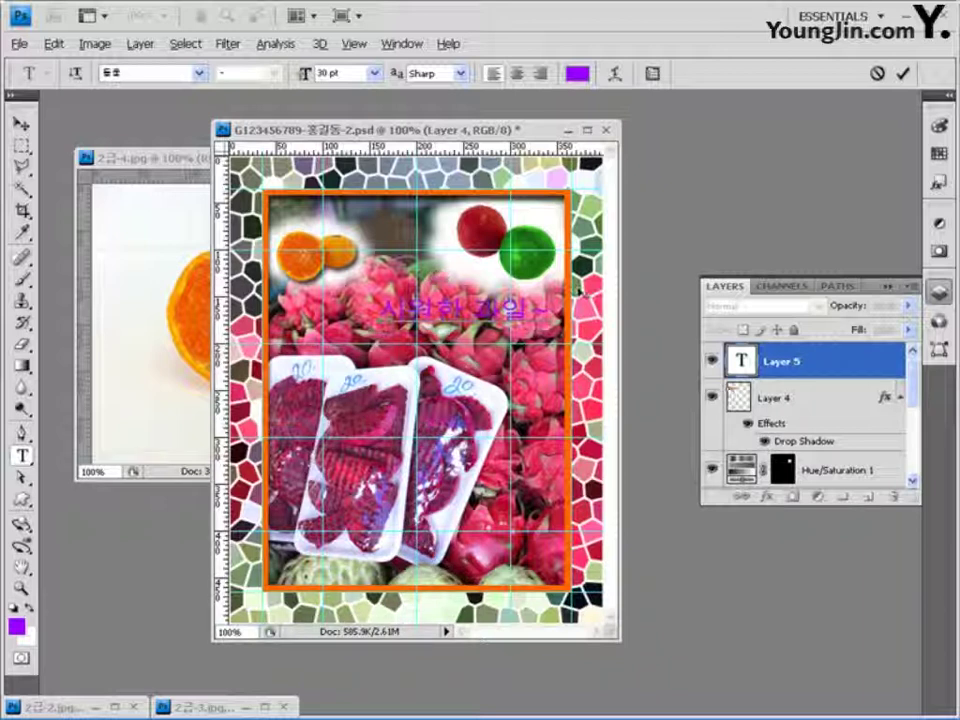
{"action": "key", "text": "ctrl+Return"}
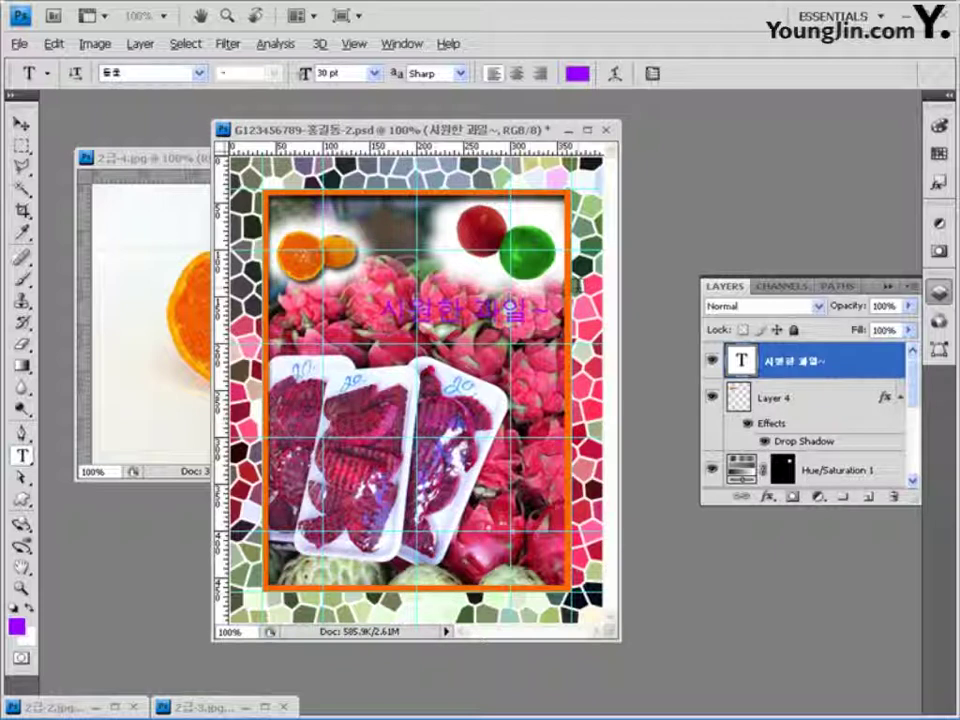
Step: Add a 2 px white outside Stroke layer style to the "시원한 과일~" text
{"action": "left_click", "coordinate": [767, 499]}
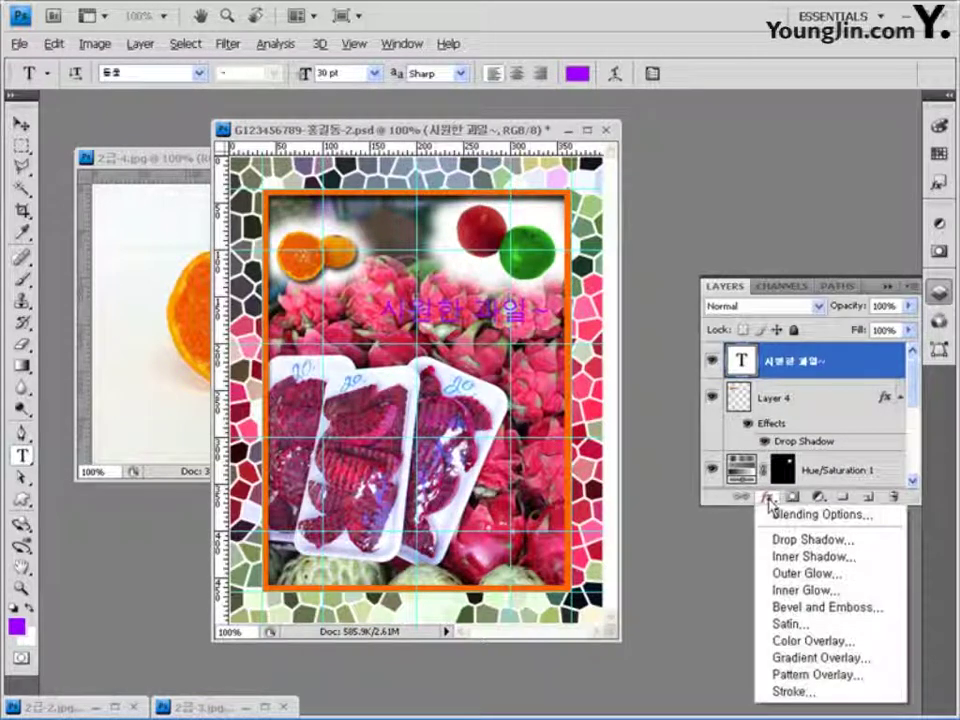
{"action": "left_click", "coordinate": [790, 690]}
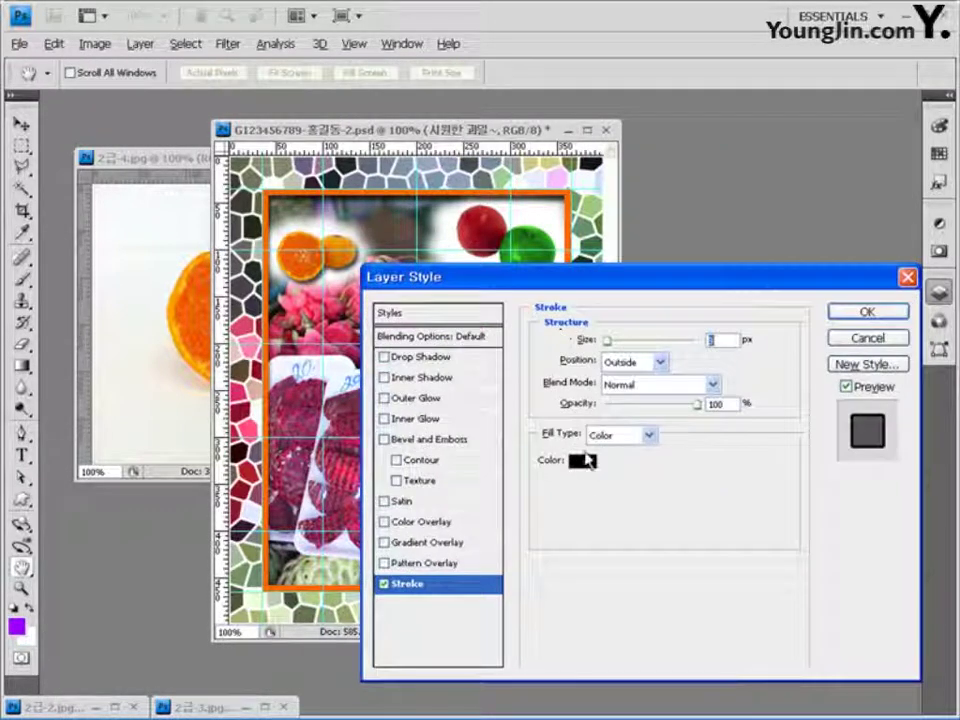
{"action": "left_click", "coordinate": [582, 461]}
{"action": "left_click", "coordinate": [221, 204]}
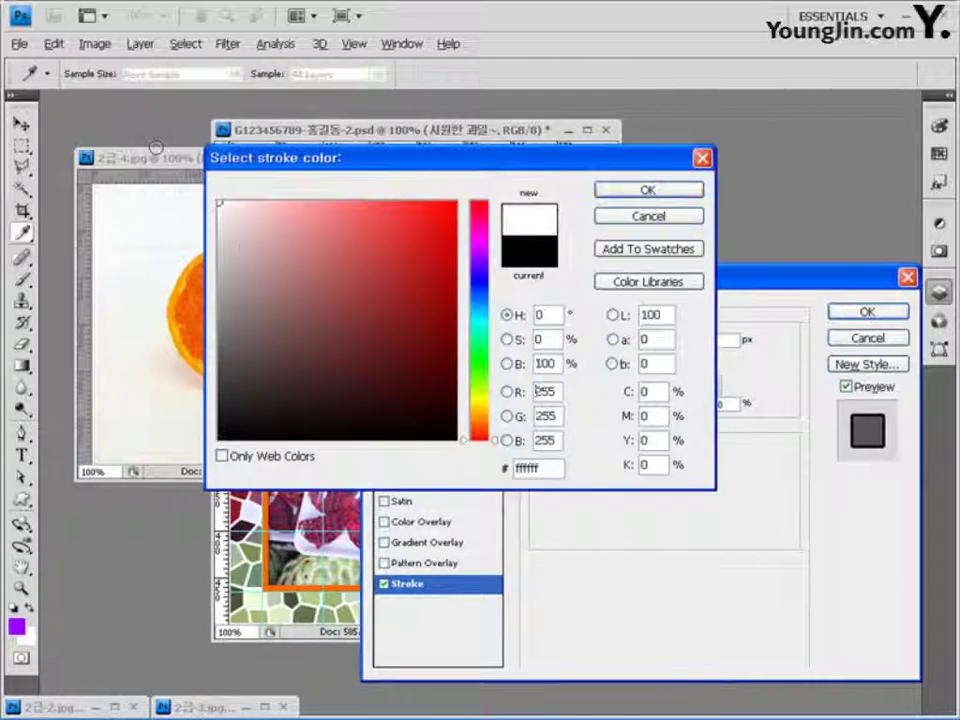
{"action": "left_click", "coordinate": [634, 191]}
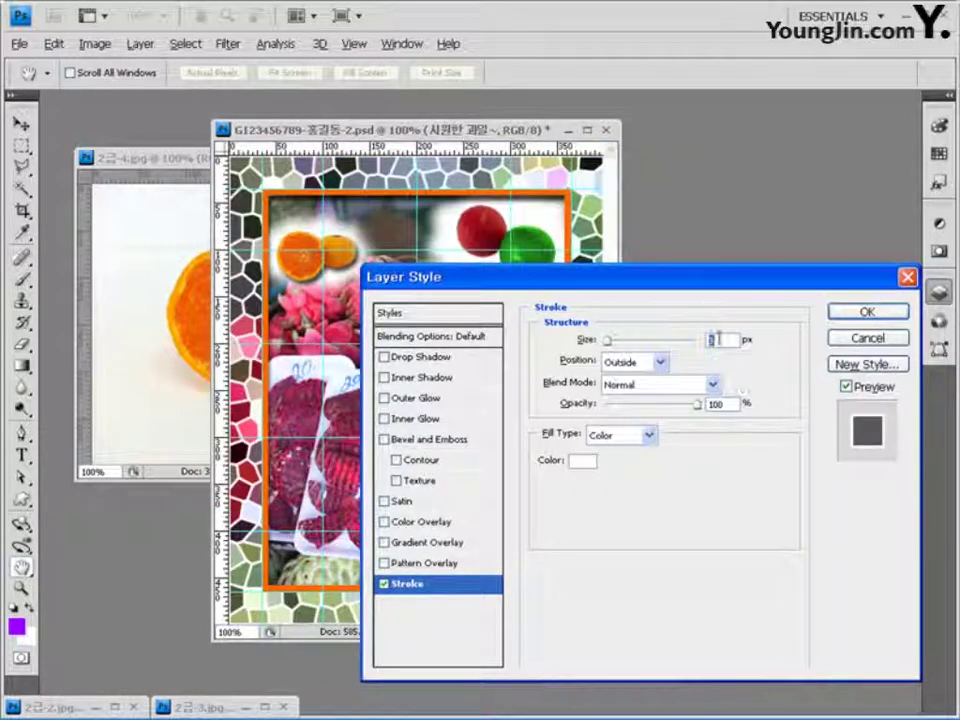
{"action": "type", "text": "2"}
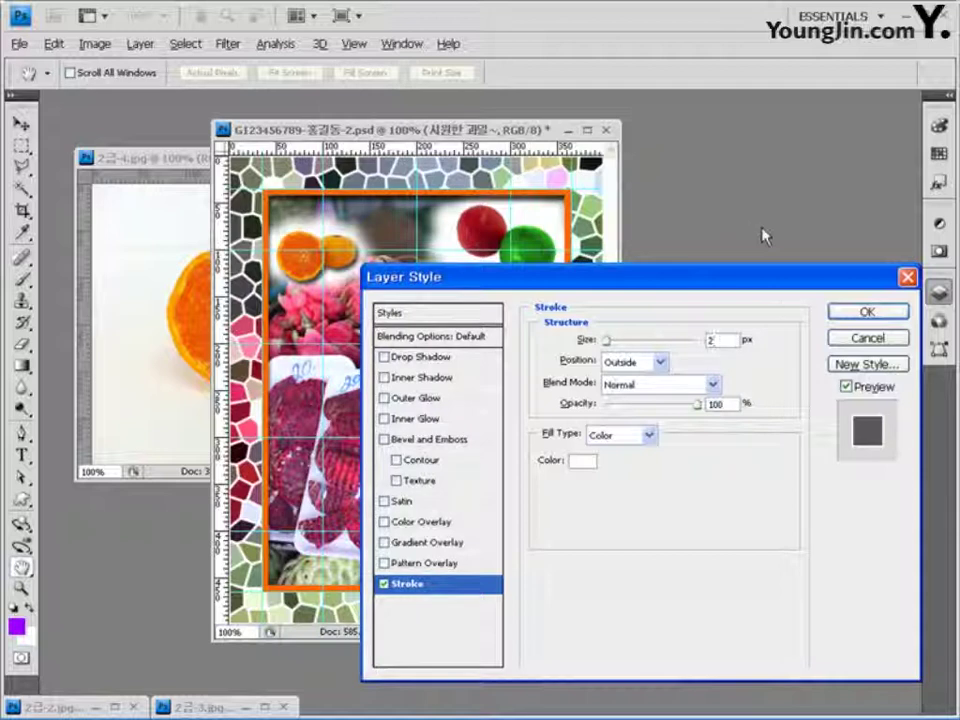
{"action": "left_click", "coordinate": [883, 313]}
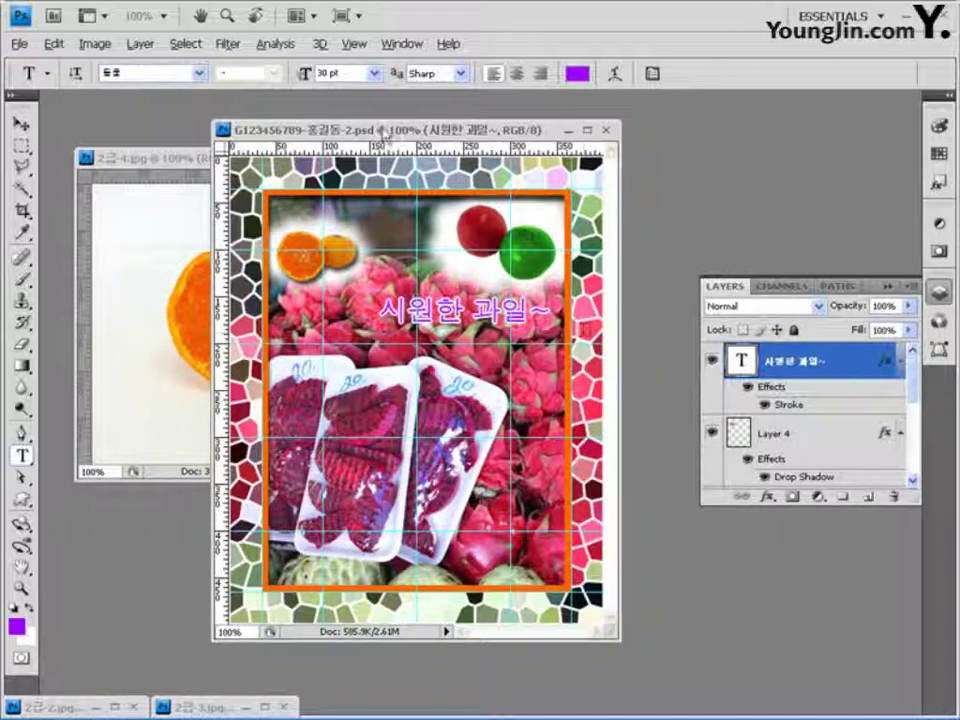
Step: Clear all guides and save a JPEG copy of the composition in the GTQ folder with quality 8 and the Baseline ("Standard") option
{"action": "left_click", "coordinate": [354, 43]}
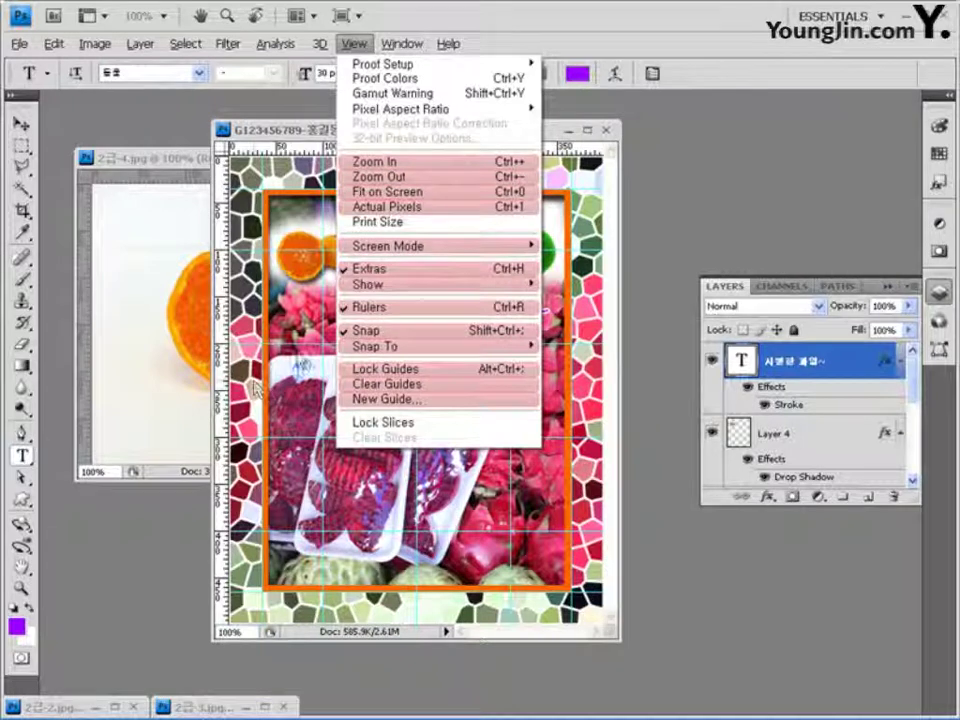
{"action": "left_click", "coordinate": [380, 385]}
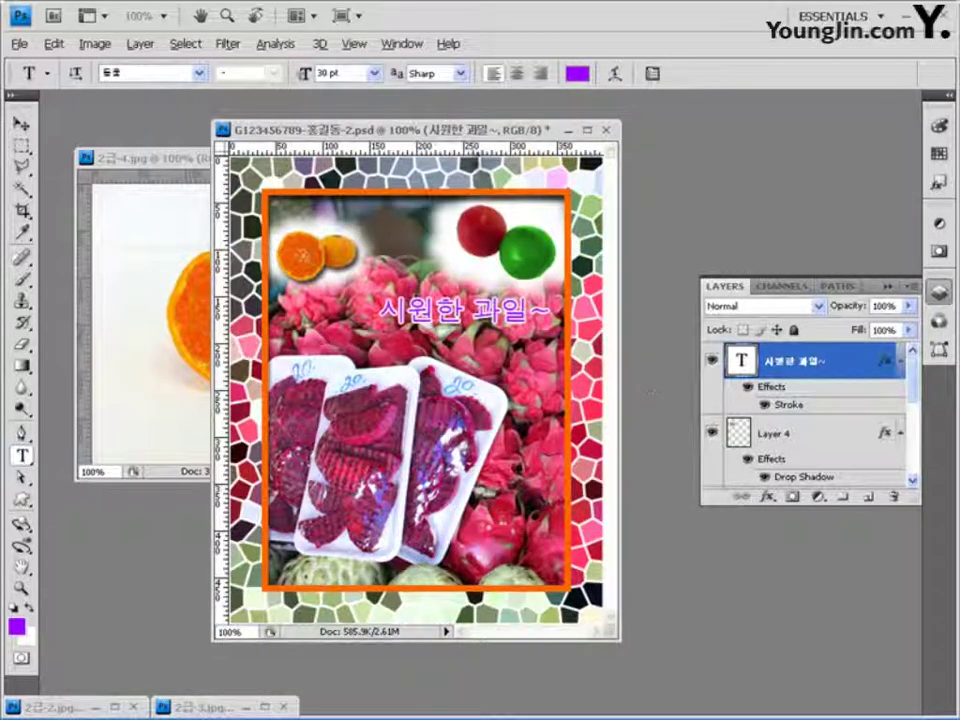
{"action": "left_click", "coordinate": [19, 43]}
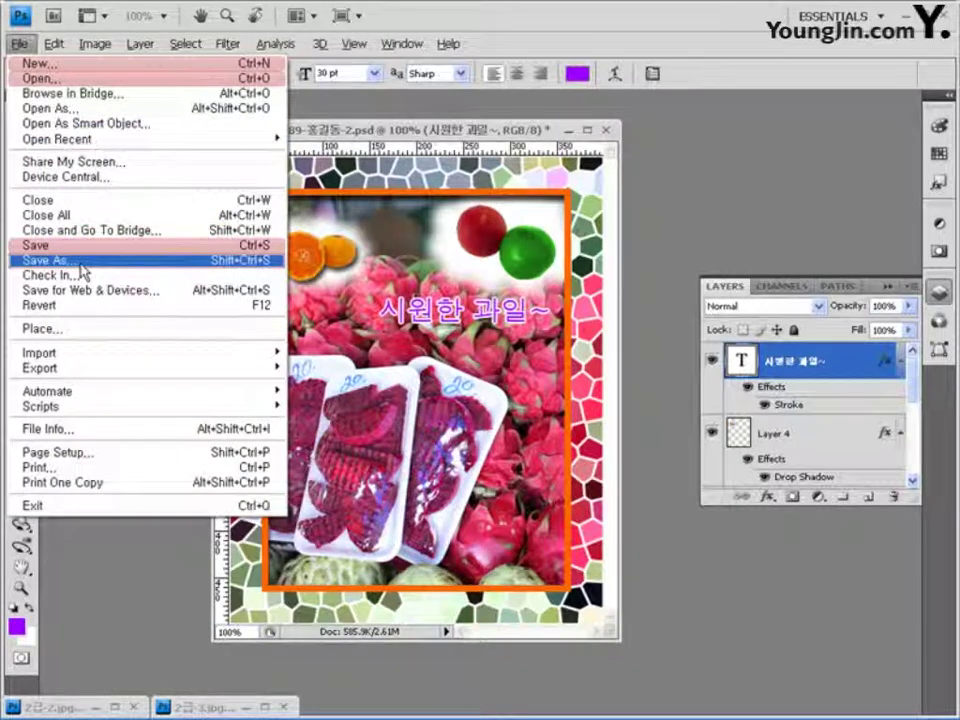
{"action": "left_click", "coordinate": [80, 262]}
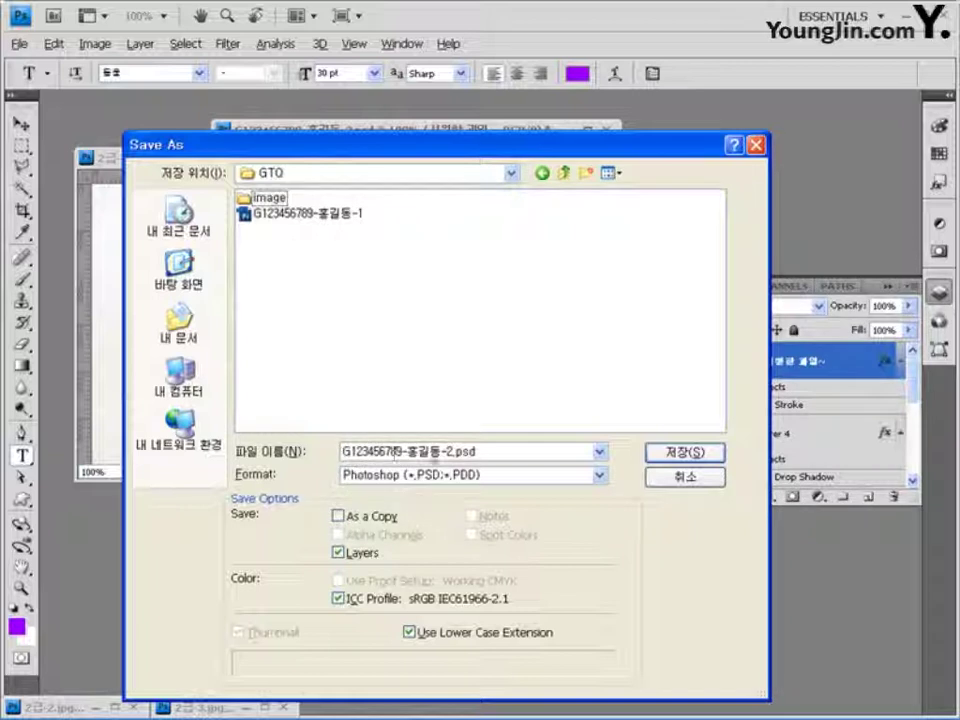
{"action": "left_click", "coordinate": [489, 476]}
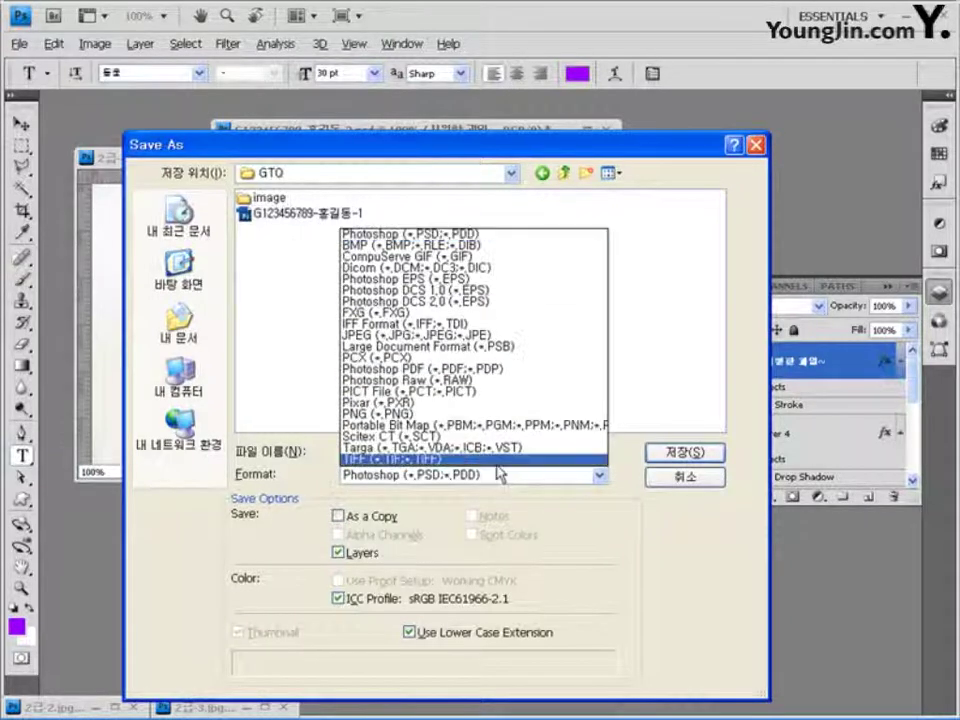
{"action": "left_click", "coordinate": [476, 338]}
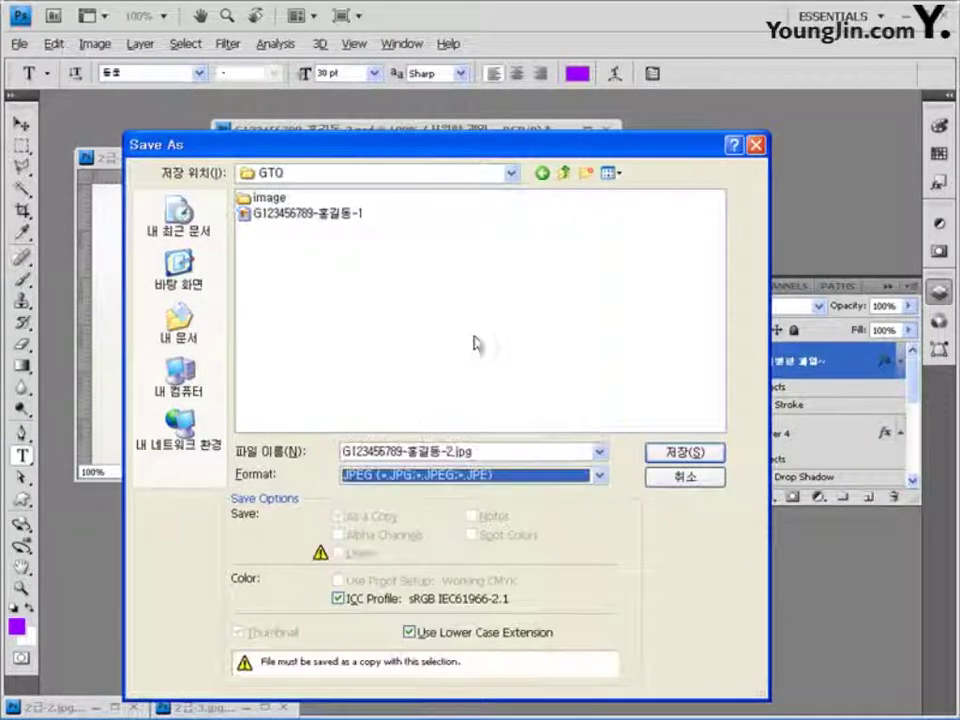
{"action": "left_click", "coordinate": [671, 455]}
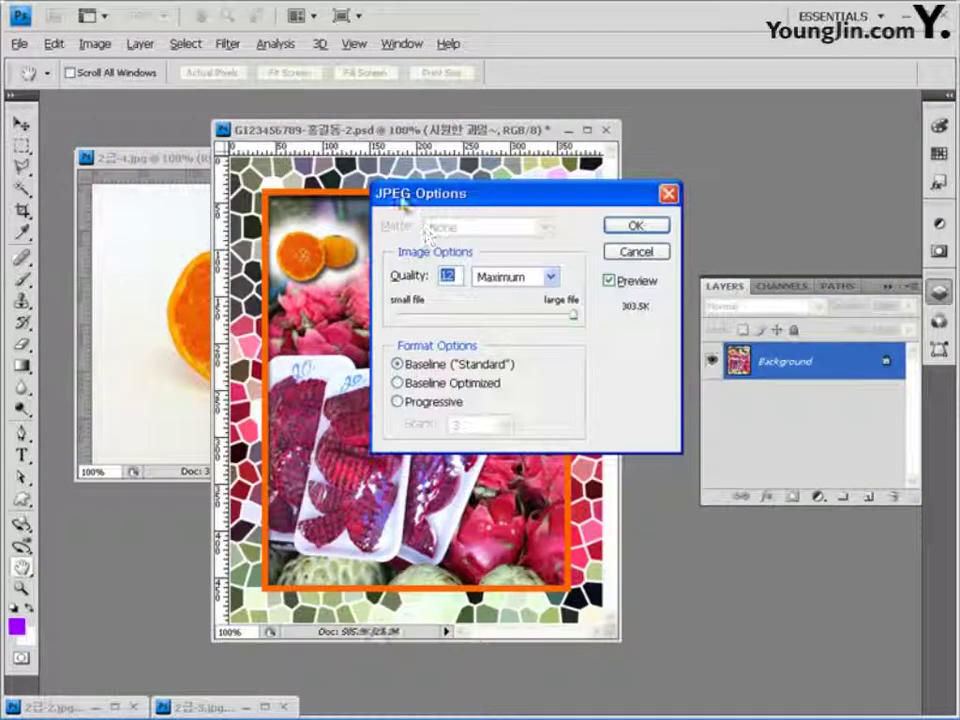
{"action": "left_click_drag", "start_coordinate": [572, 314], "coordinate": [514, 318]}
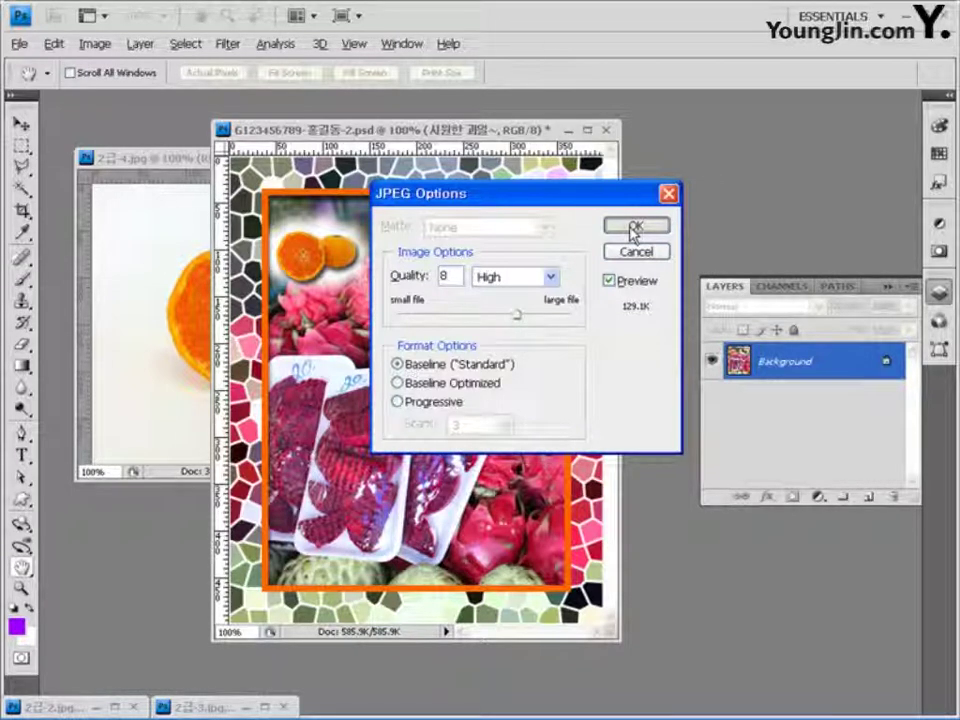
{"action": "left_click", "coordinate": [634, 226]}
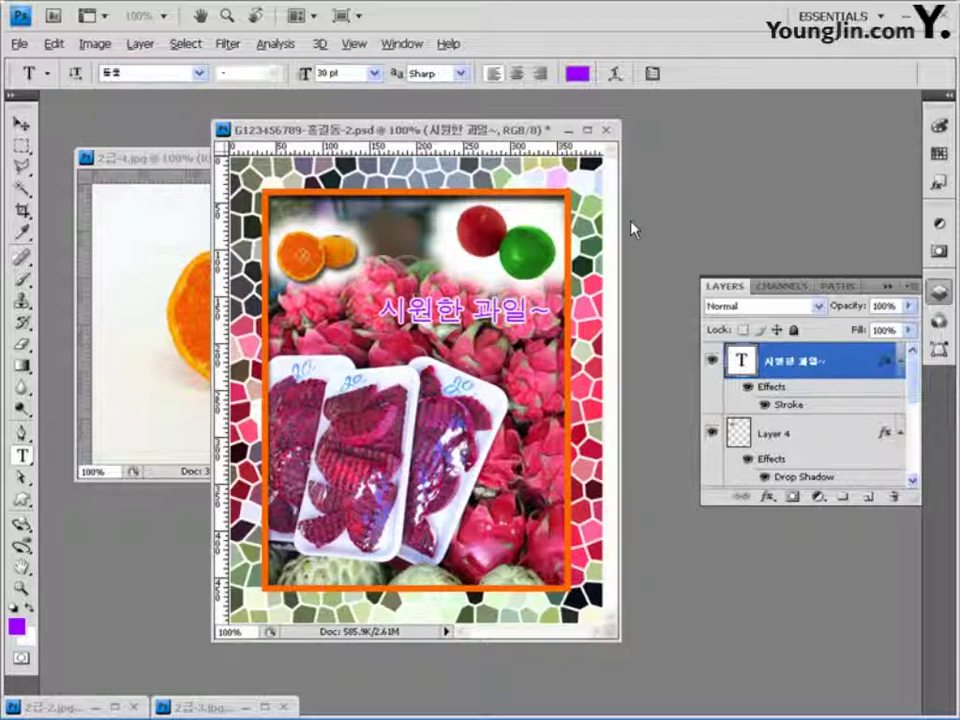
Step: Resize the composition to 40 × 50 pixels with styles scaled and proportions constrained
{"action": "left_click", "coordinate": [95, 44]}
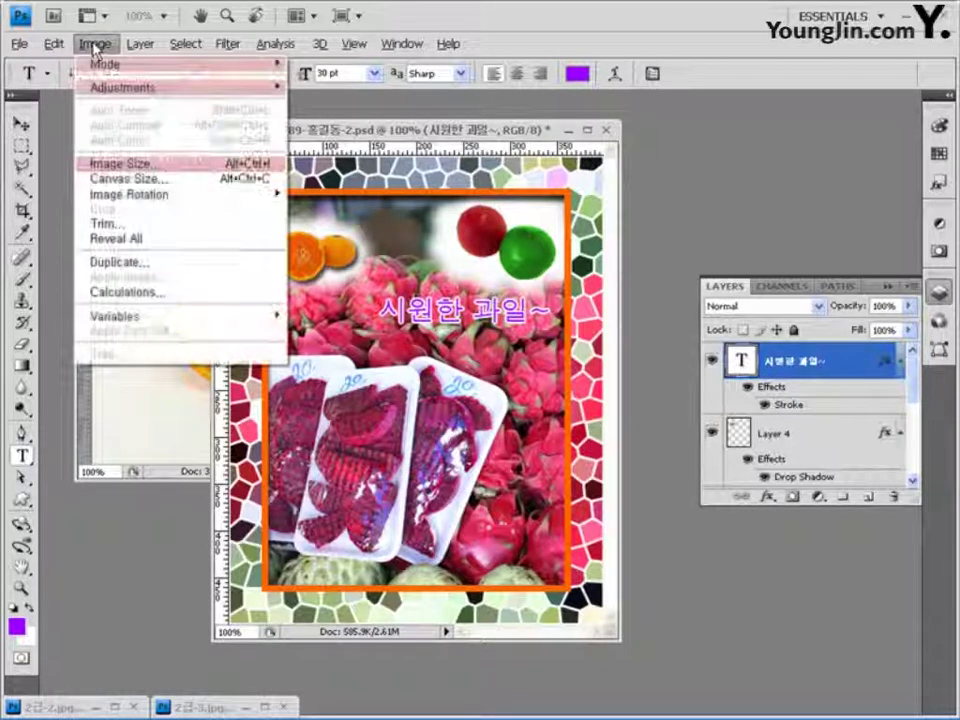
{"action": "left_click", "coordinate": [100, 160]}
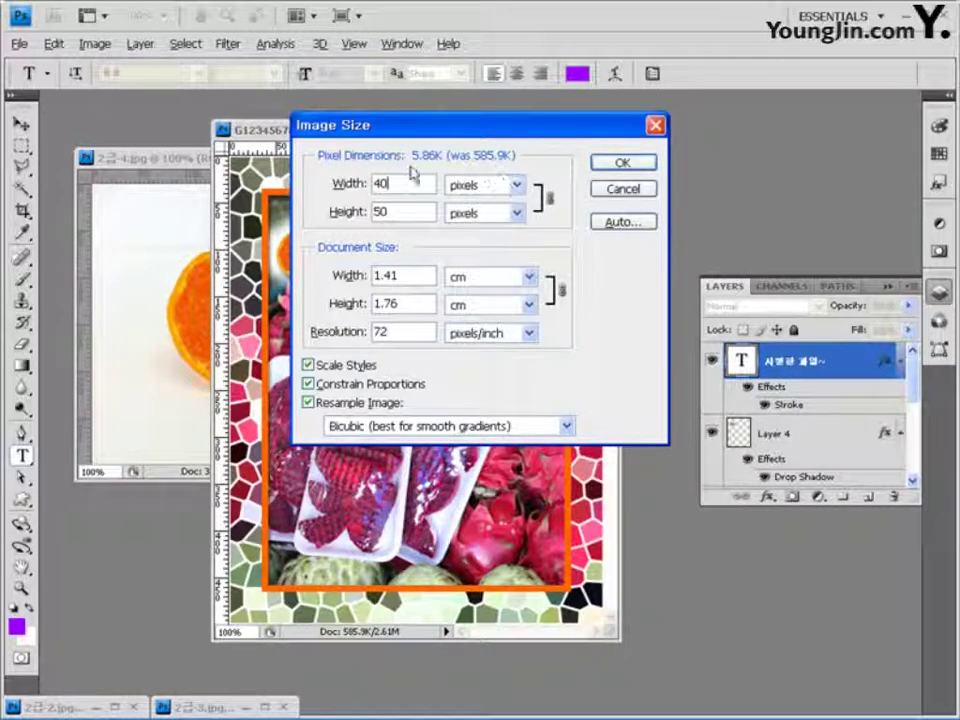
{"action": "left_click", "coordinate": [643, 166]}
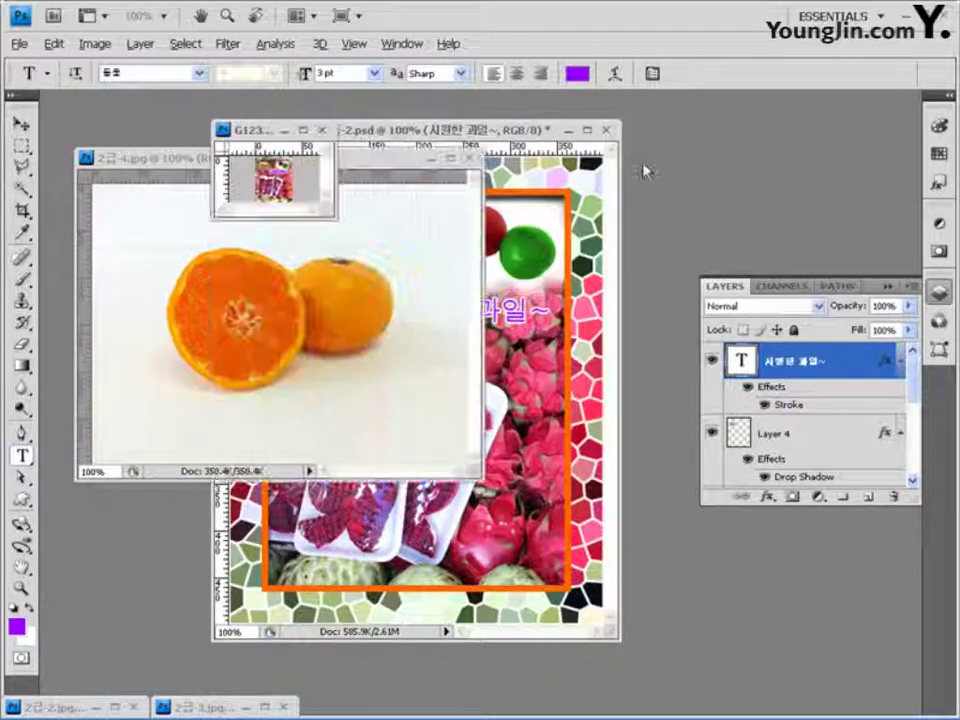
Step: Save the 40 × 50 pixel version as a layered Photoshop PSD in the GTQ folder, with a file name ending in -2
{"action": "left_click", "coordinate": [18, 44]}
{"action": "left_click", "coordinate": [70, 262]}
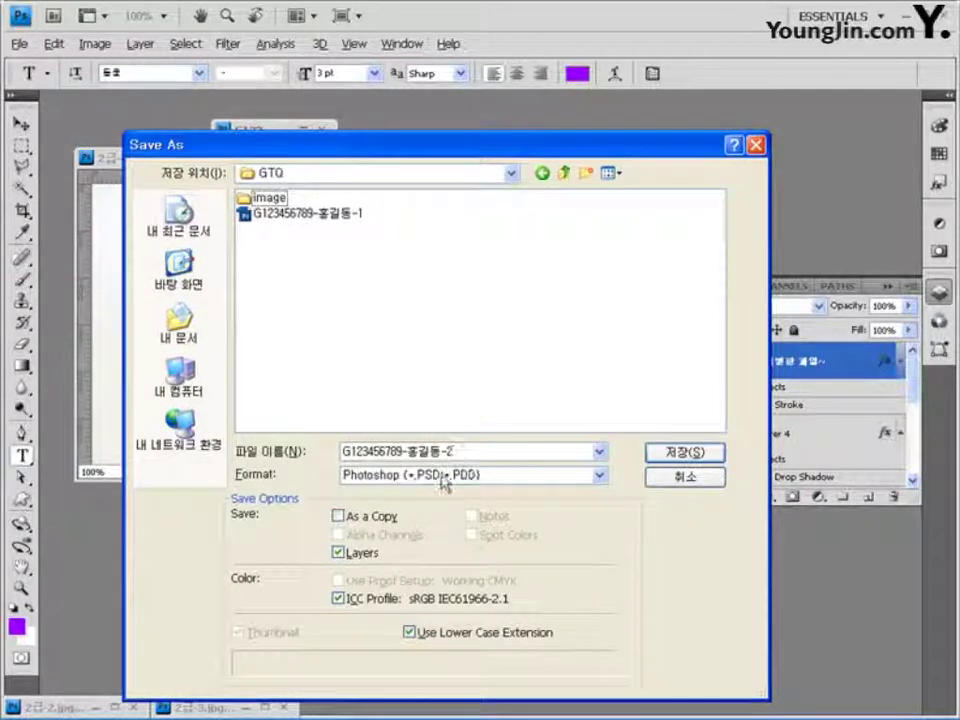
{"action": "left_click", "coordinate": [684, 452]}
{"action": "left_click", "coordinate": [686, 229]}
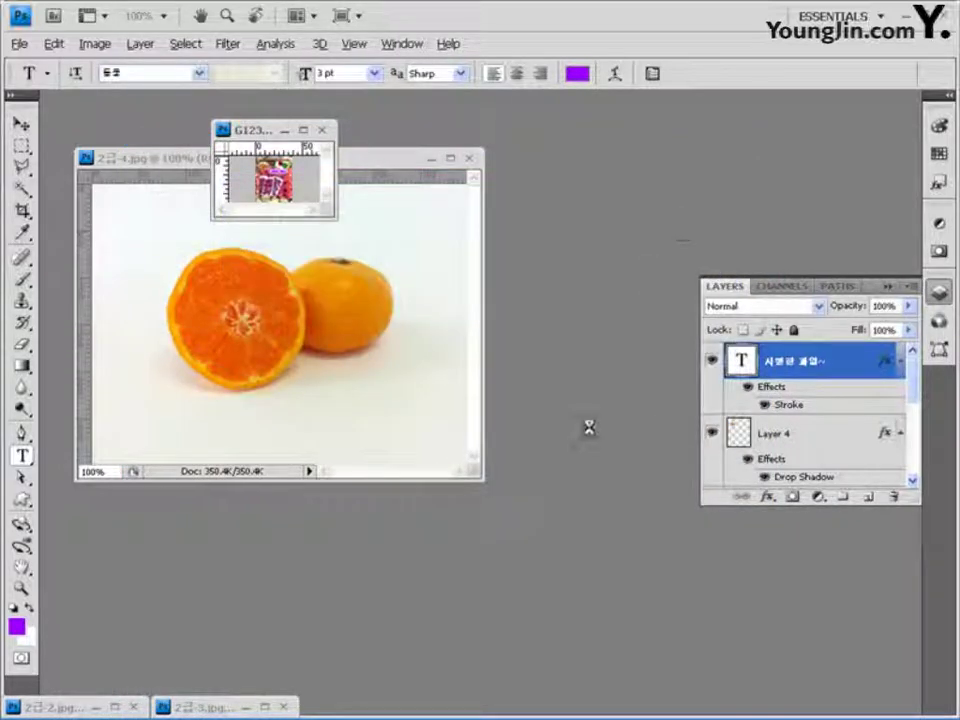